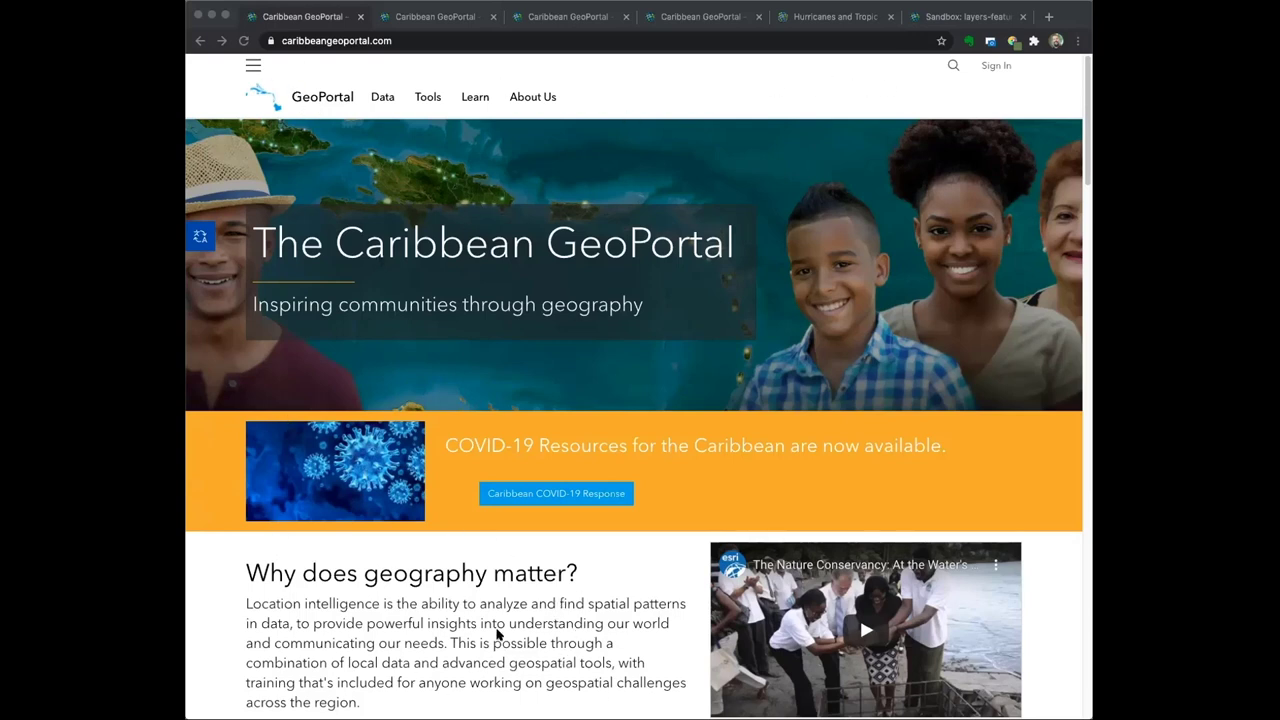
Scroll past Disaster Response and the audience photos to the 45-app gallery, including Sentinel Explorer
scroll(616, 652, down, 1)
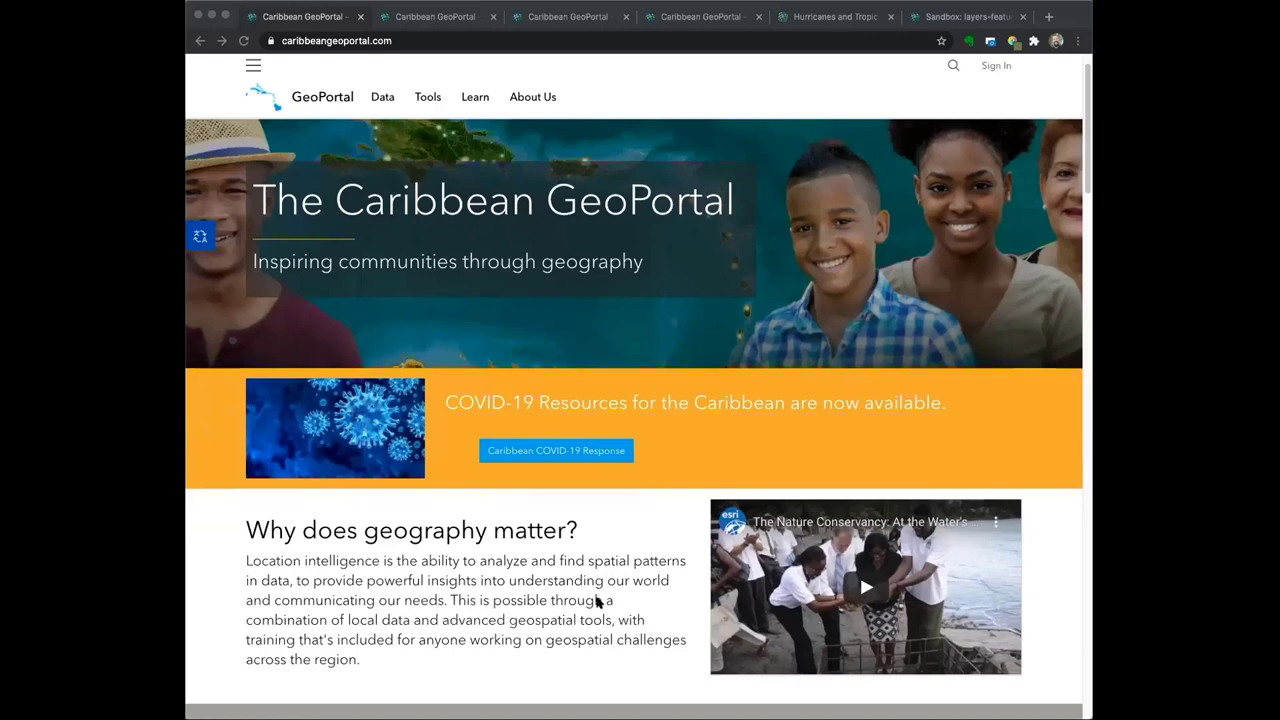
scroll(600, 605, down, 1)
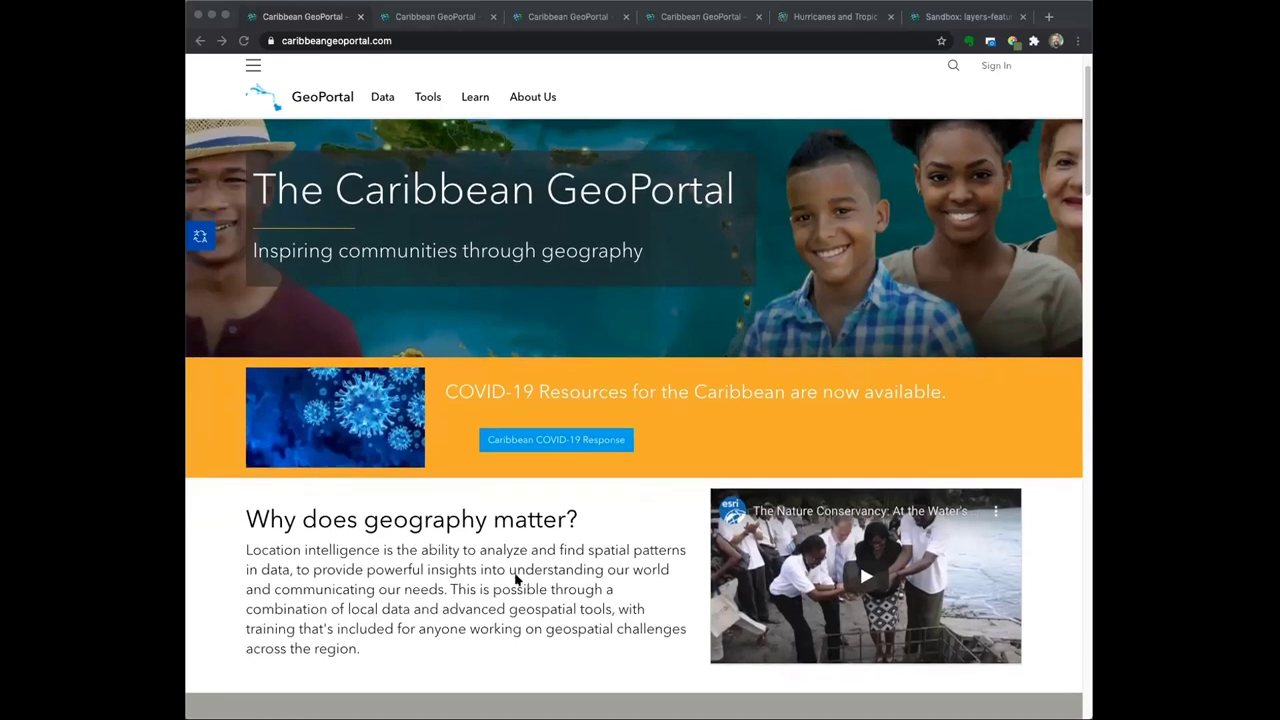
scroll(520, 578, down, 1)
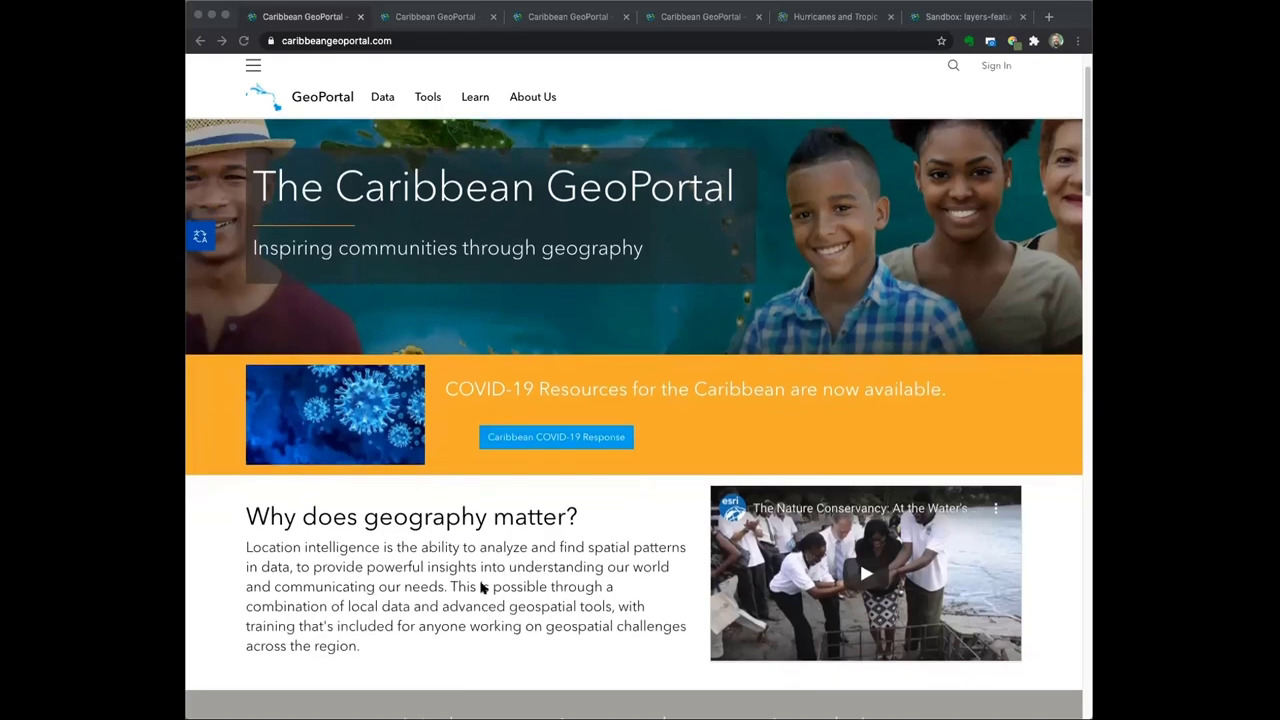
scroll(476, 594, down, 2)
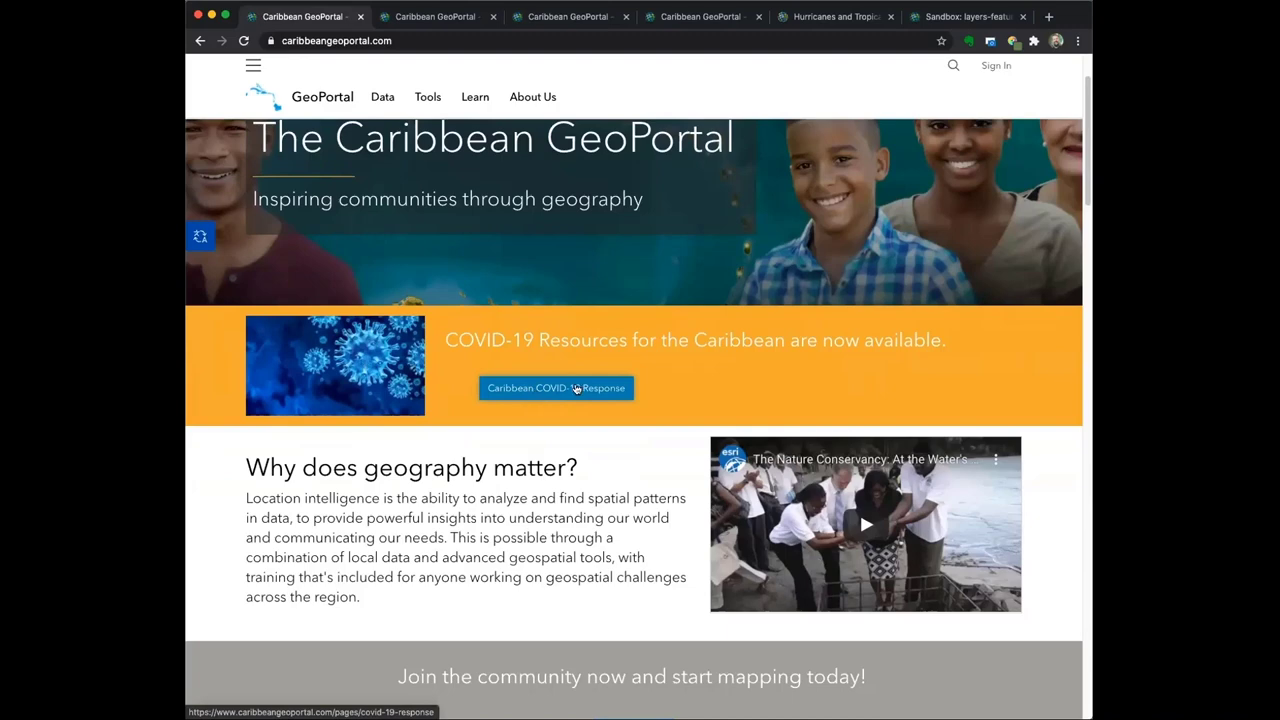
scroll(621, 595, down, 4)
scroll(621, 595, down, 3)
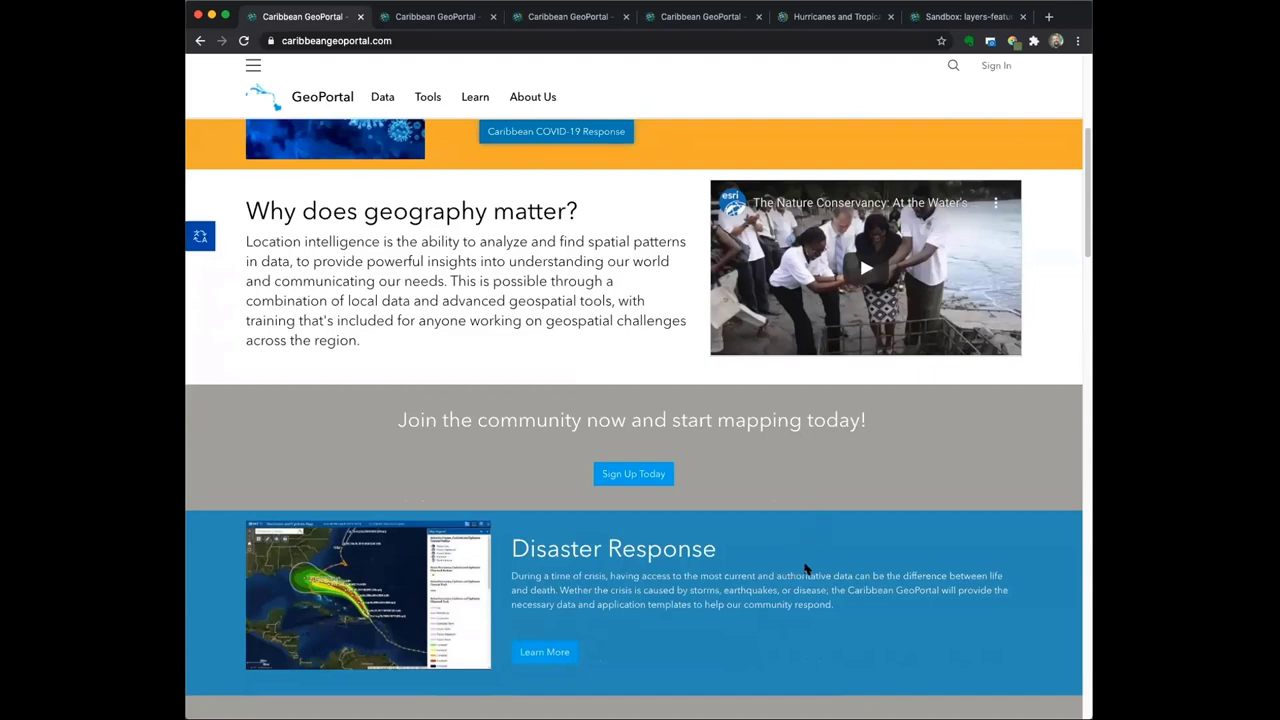
scroll(795, 570, down, 5)
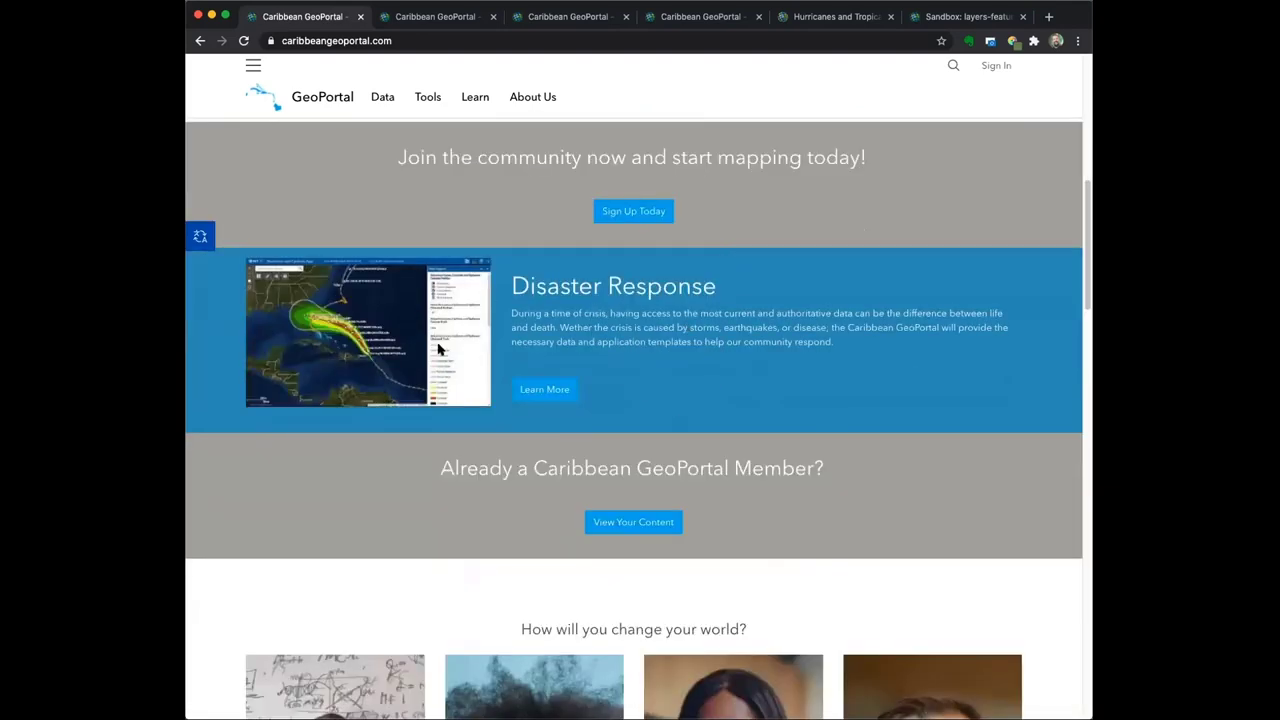
scroll(400, 480, down, 1)
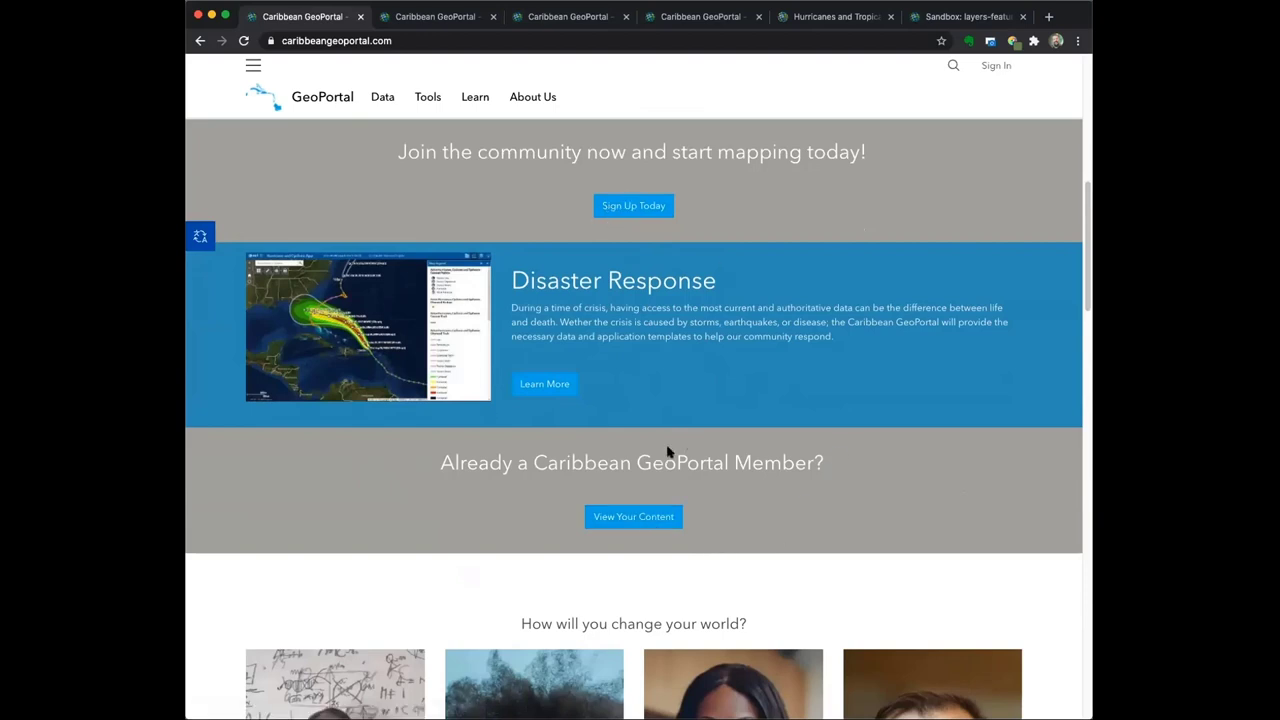
scroll(454, 543, down, 3)
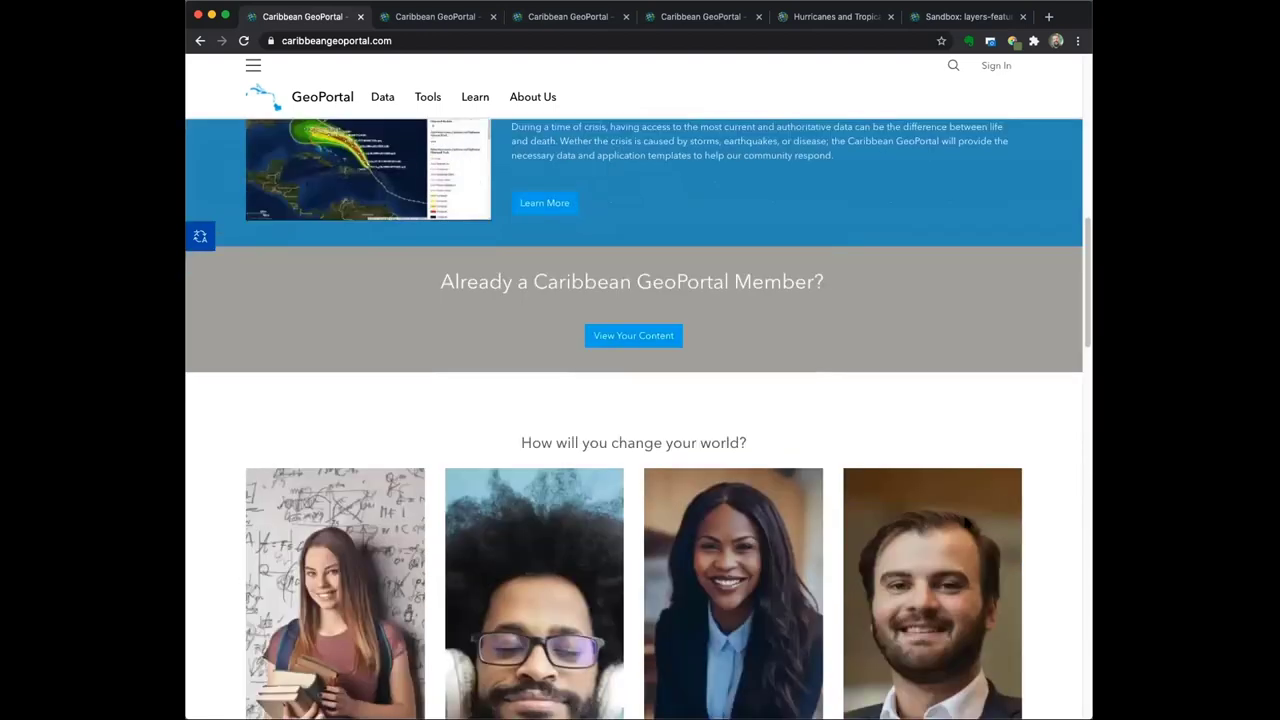
scroll(1045, 482, down, 10)
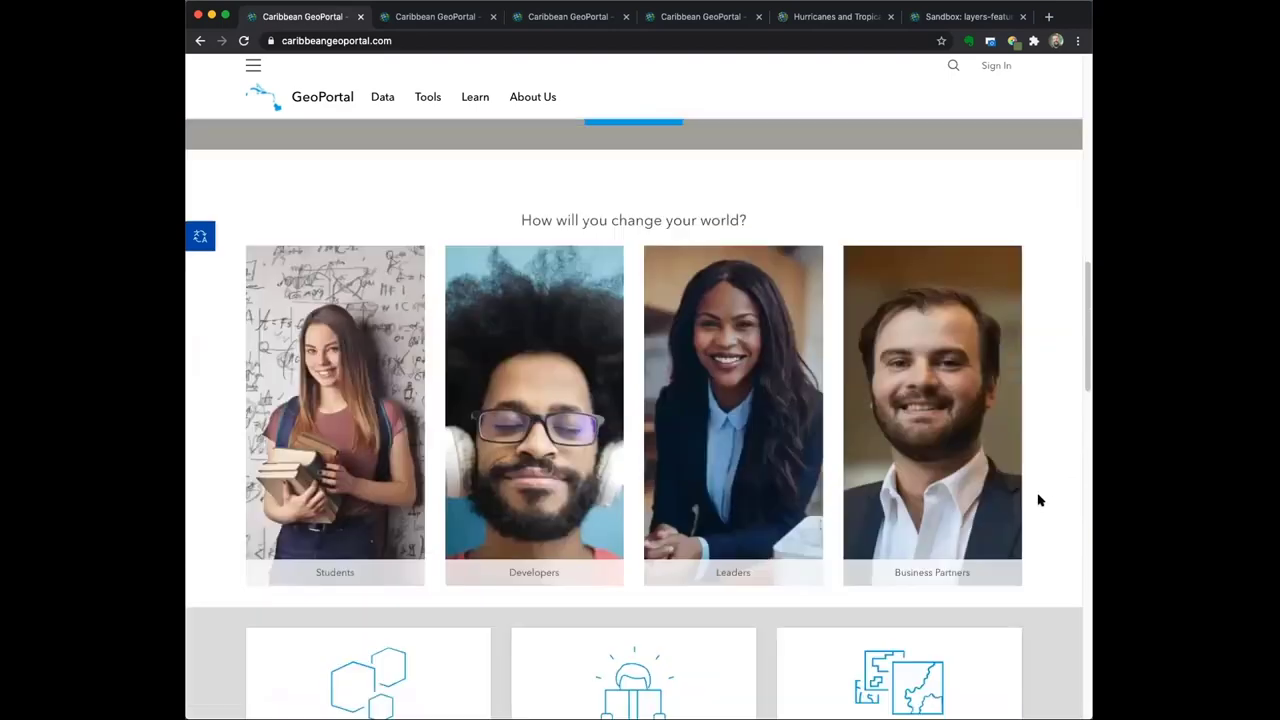
scroll(1036, 497, down, 8)
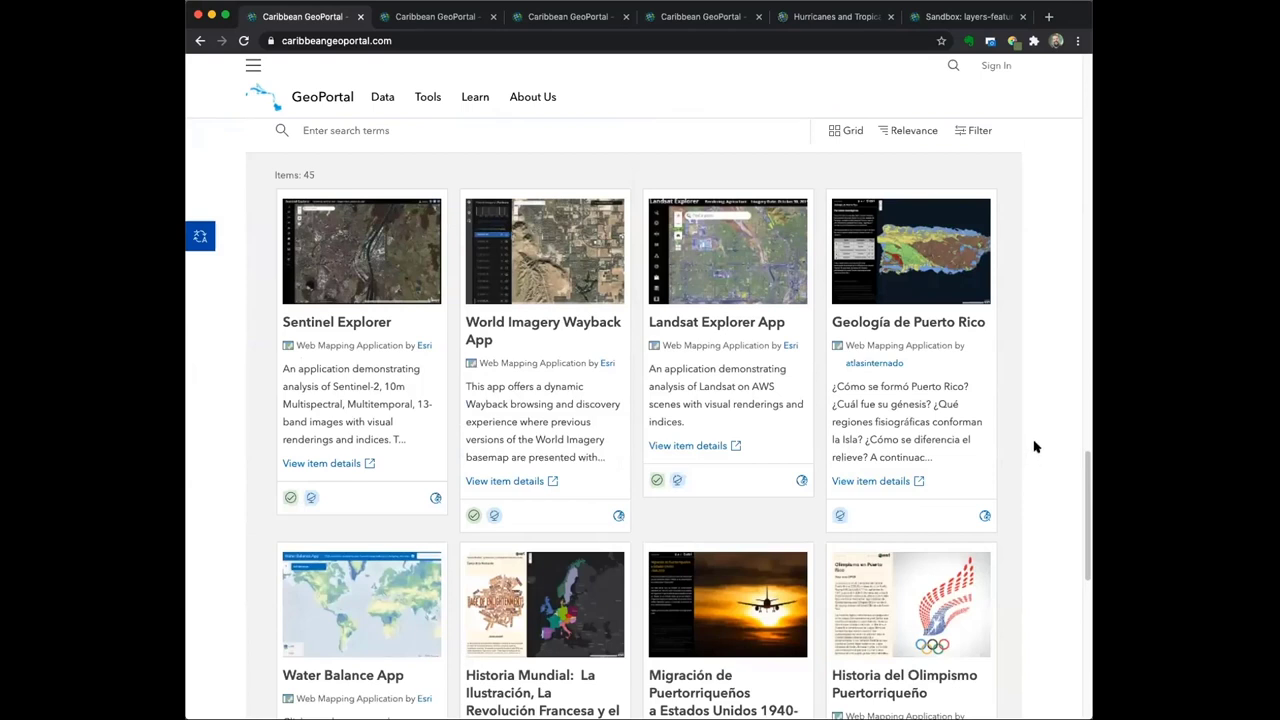
scroll(1014, 411, down, 1)
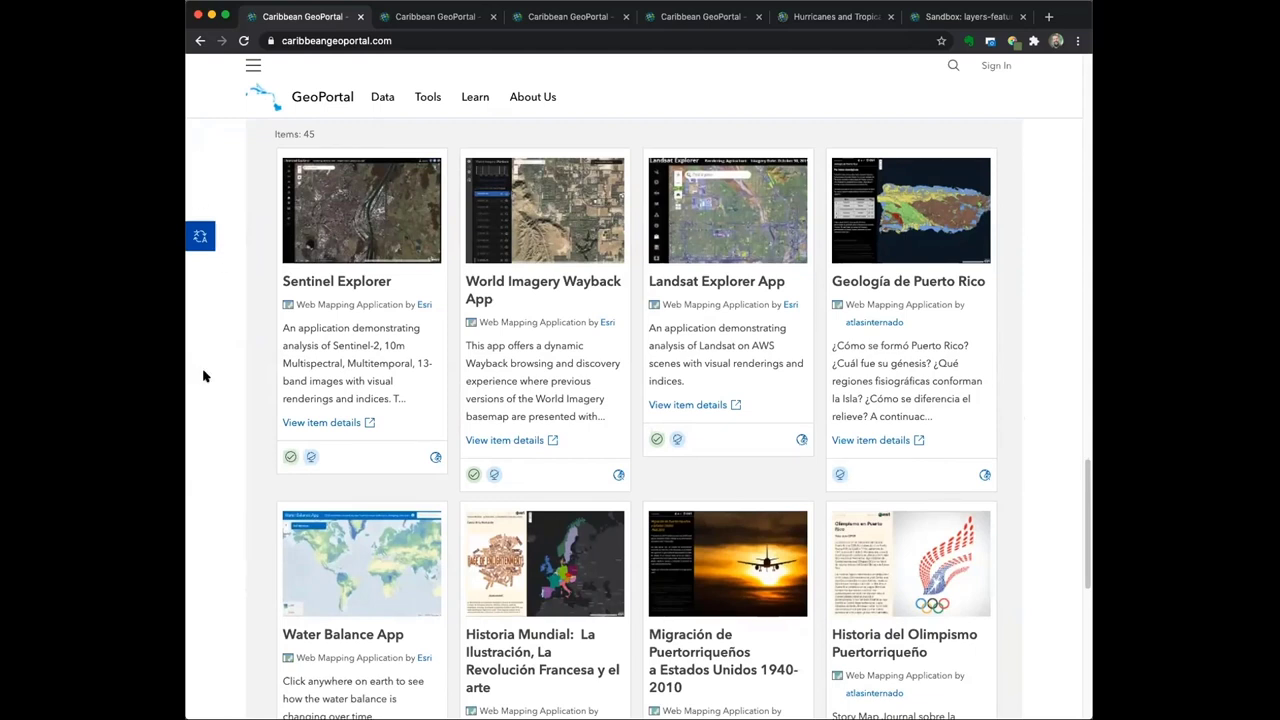
Open the Caribbean Living Atlas data catalogue and browse its dataset cards
click(380, 101)
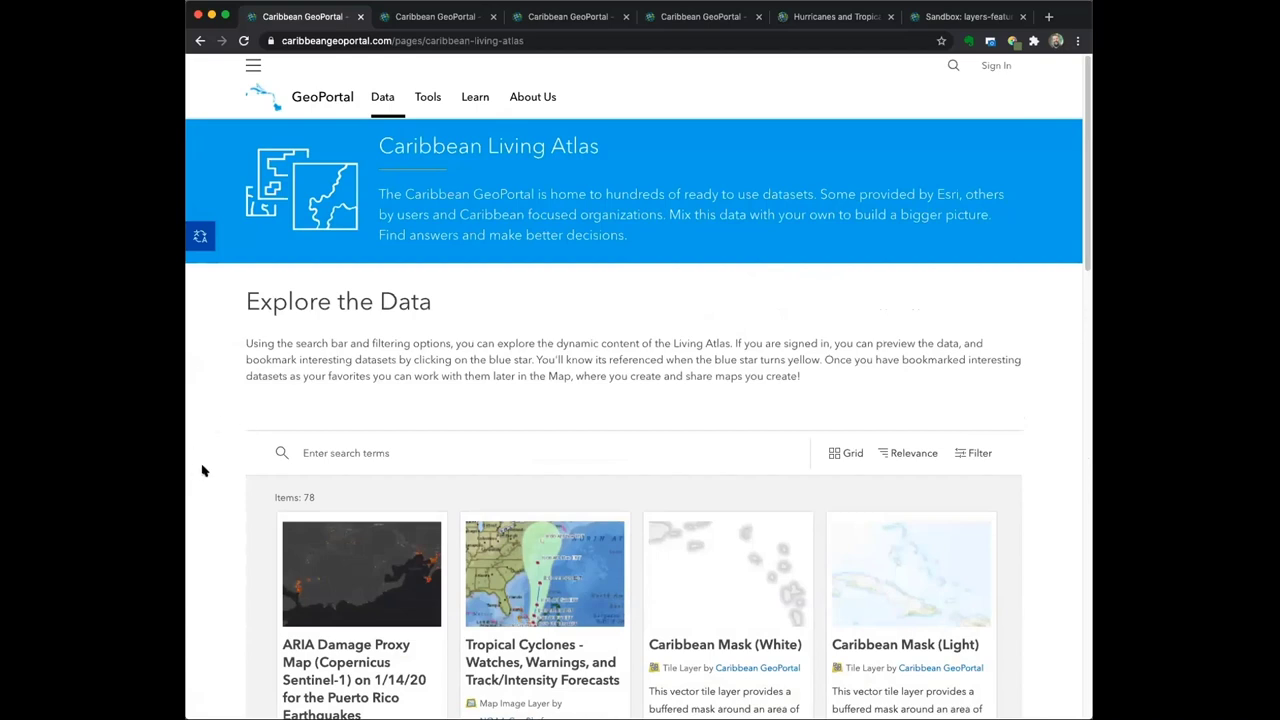
scroll(214, 514, down, 1)
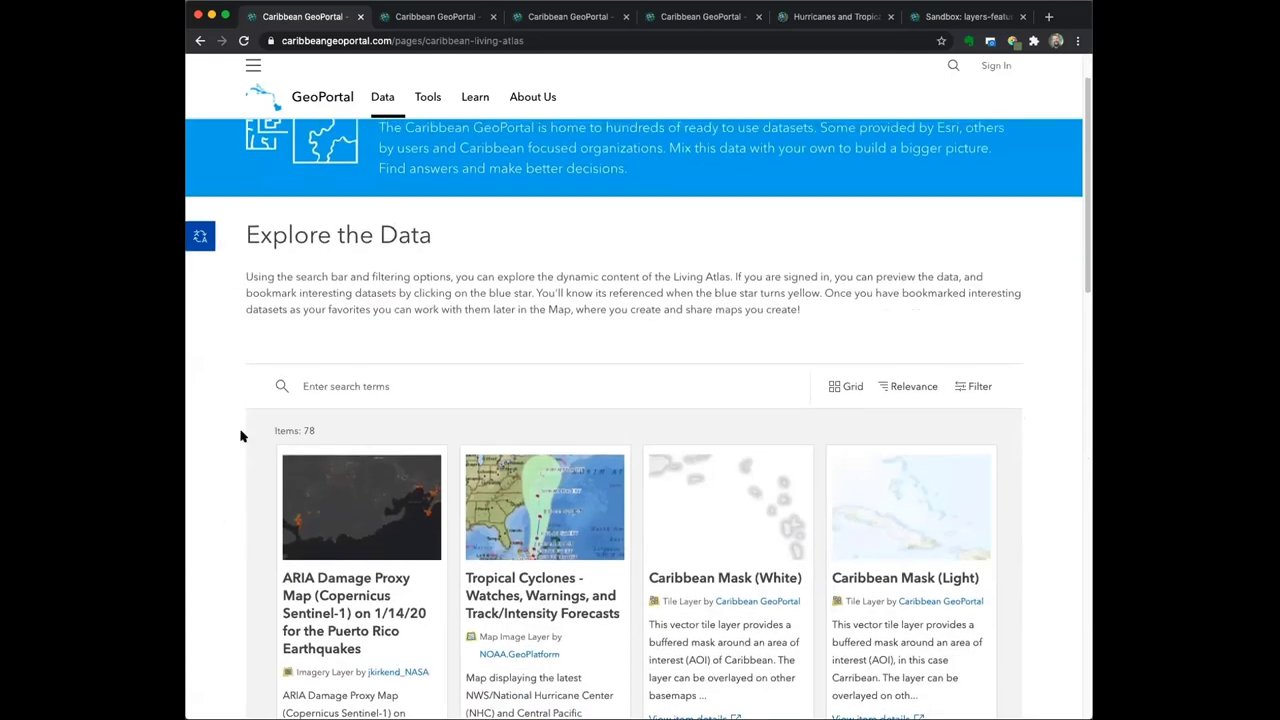
scroll(205, 511, down, 2)
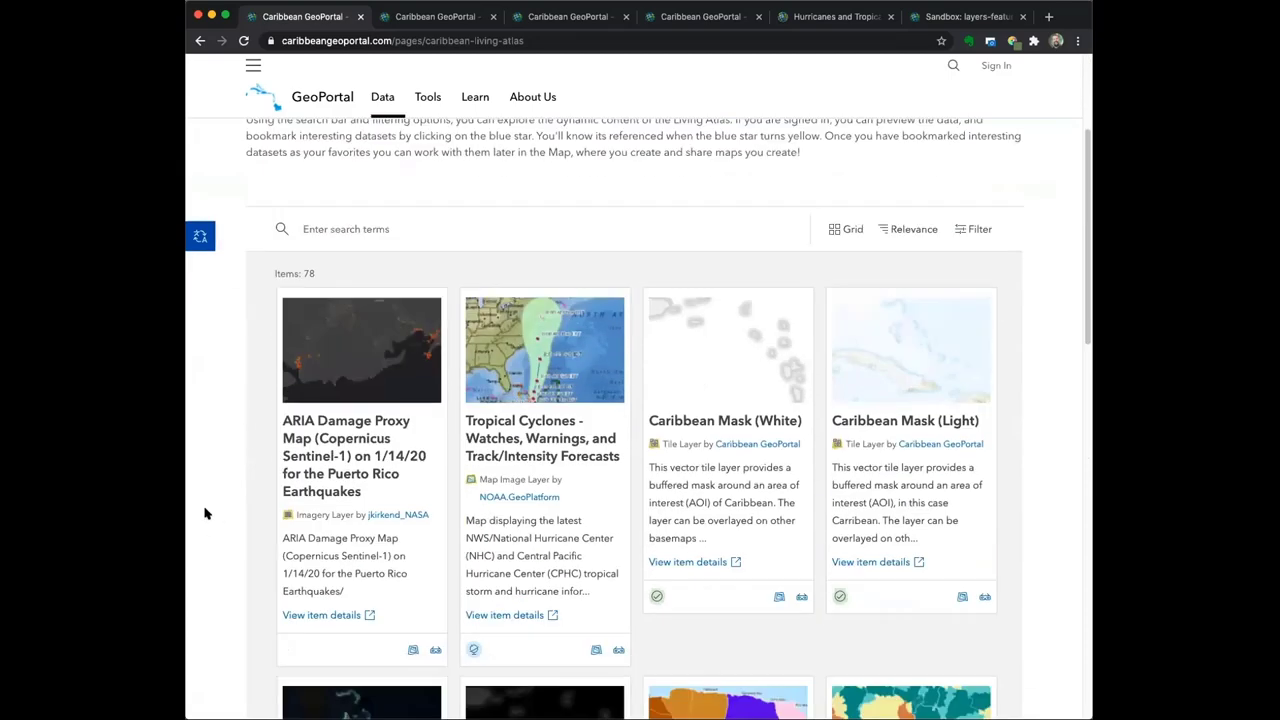
scroll(200, 523, down, 3)
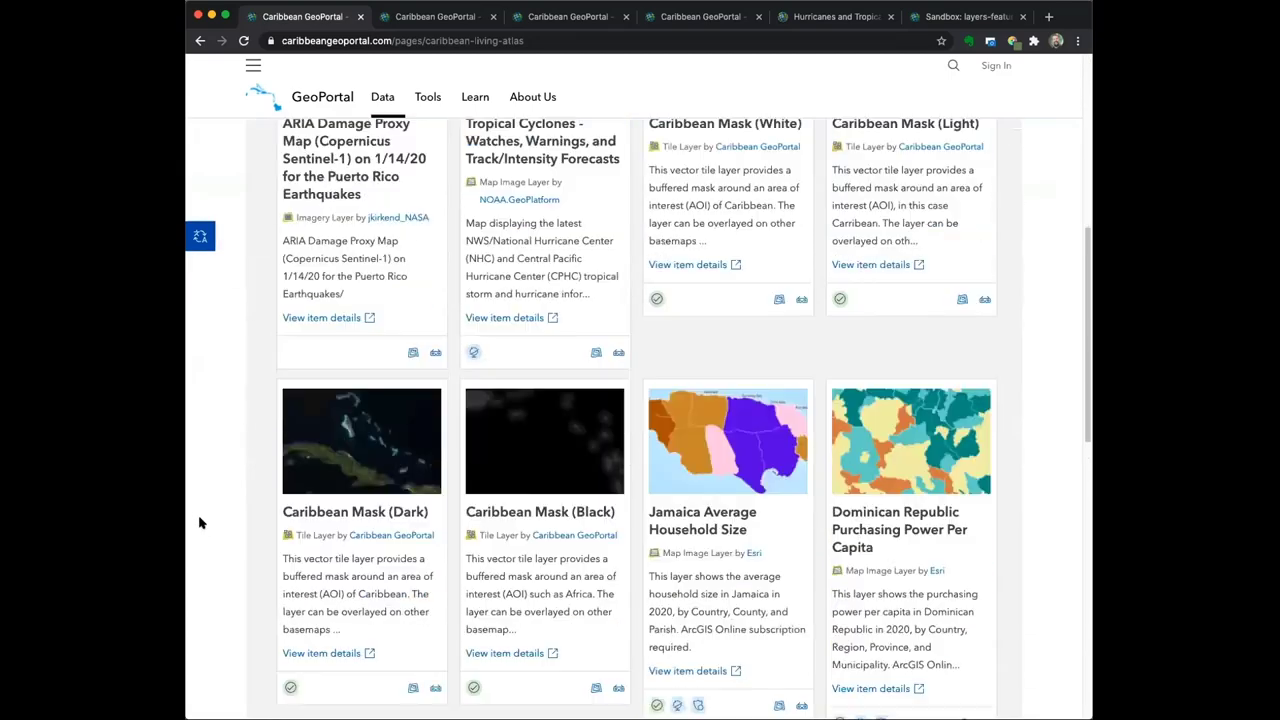
scroll(200, 523, up, 1)
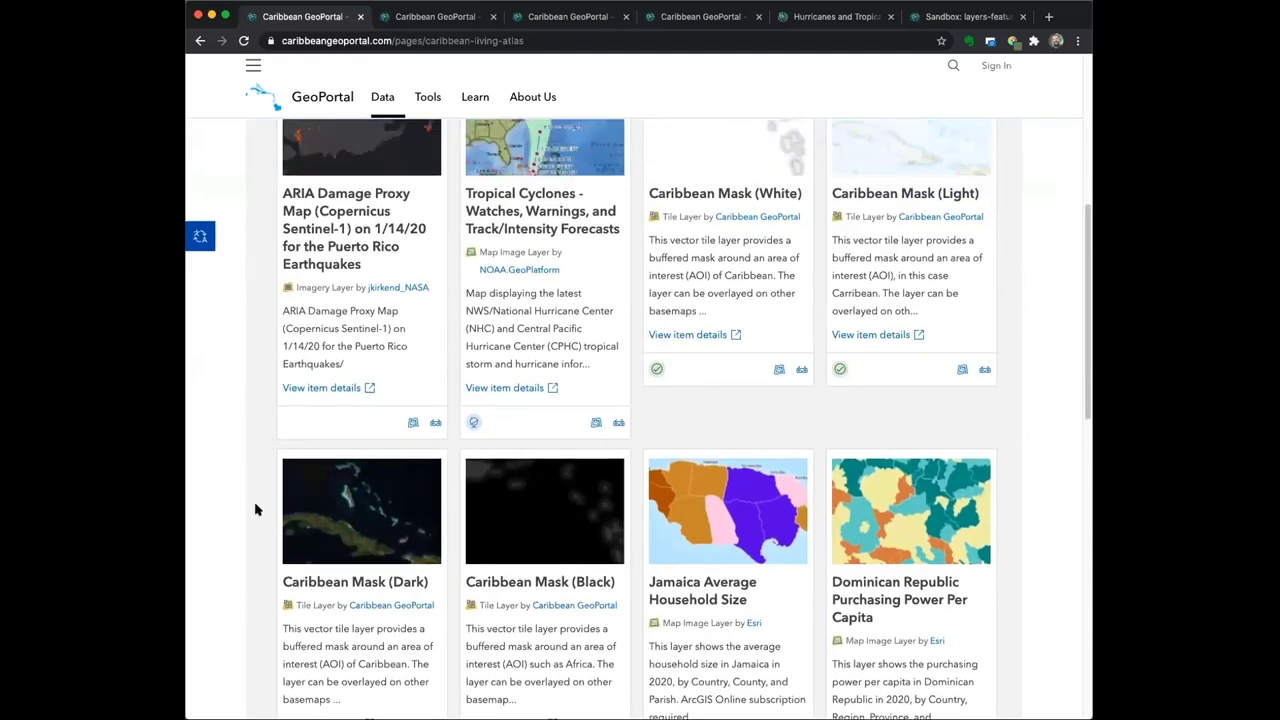
scroll(292, 432, up, 1)
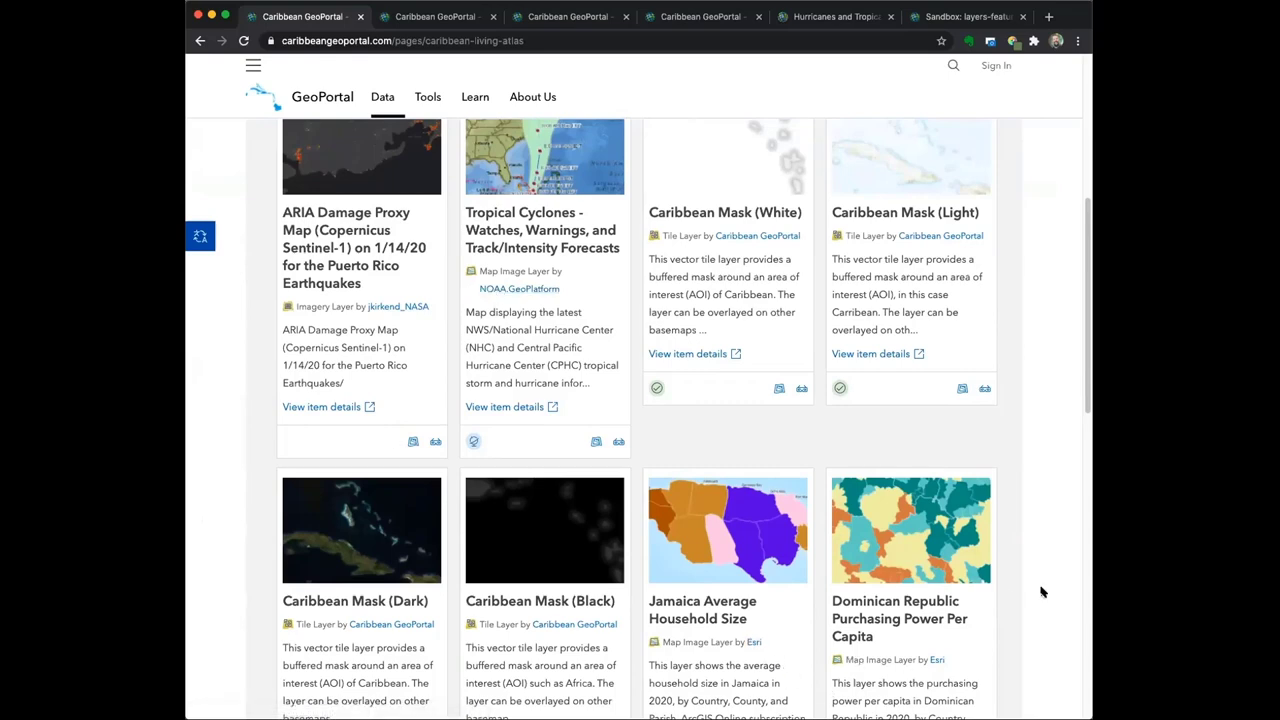
scroll(1046, 595, down, 6)
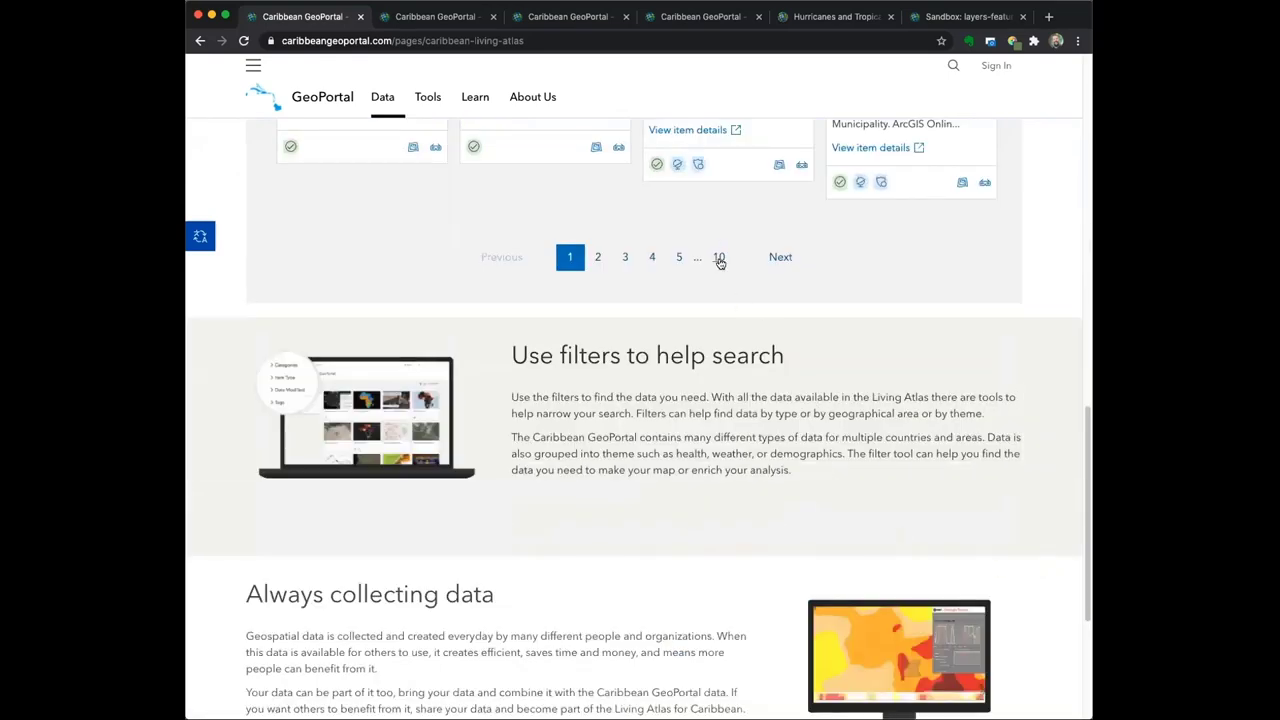
Turn to page 10 of the 78-dataset listing and return to the top
click(718, 257)
scroll(1015, 336, up, 6)
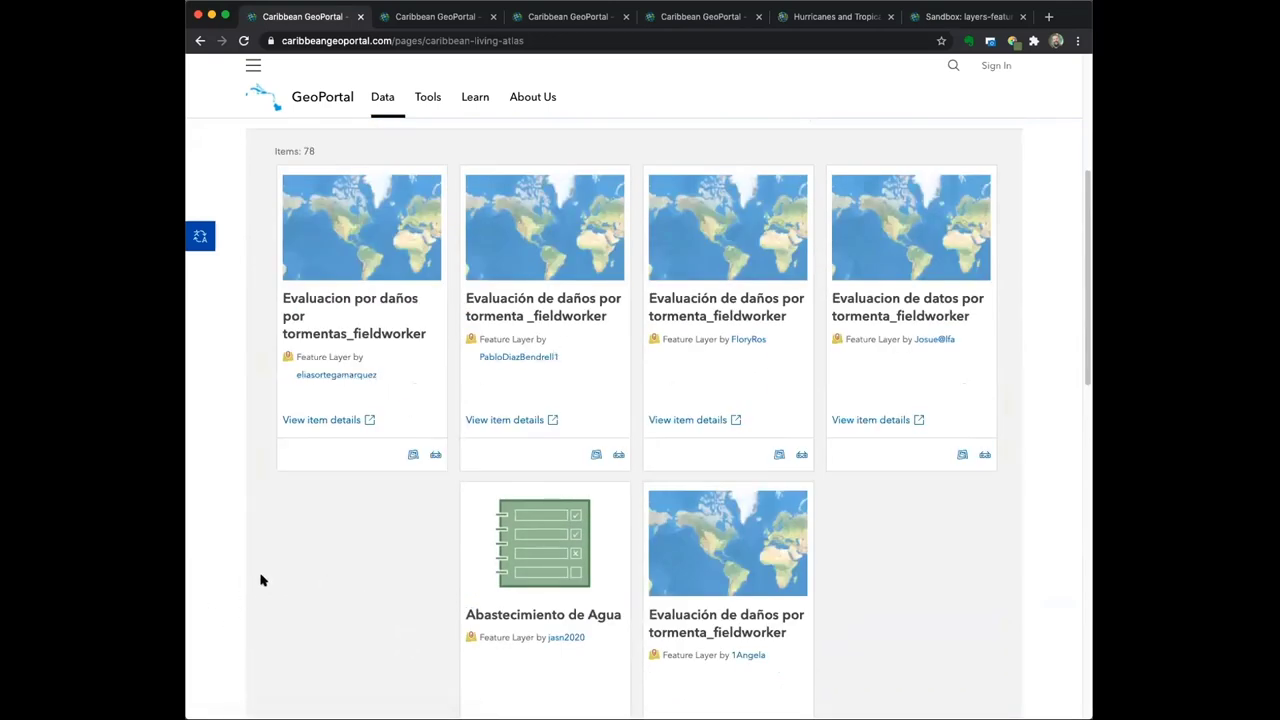
scroll(300, 580, up, 4)
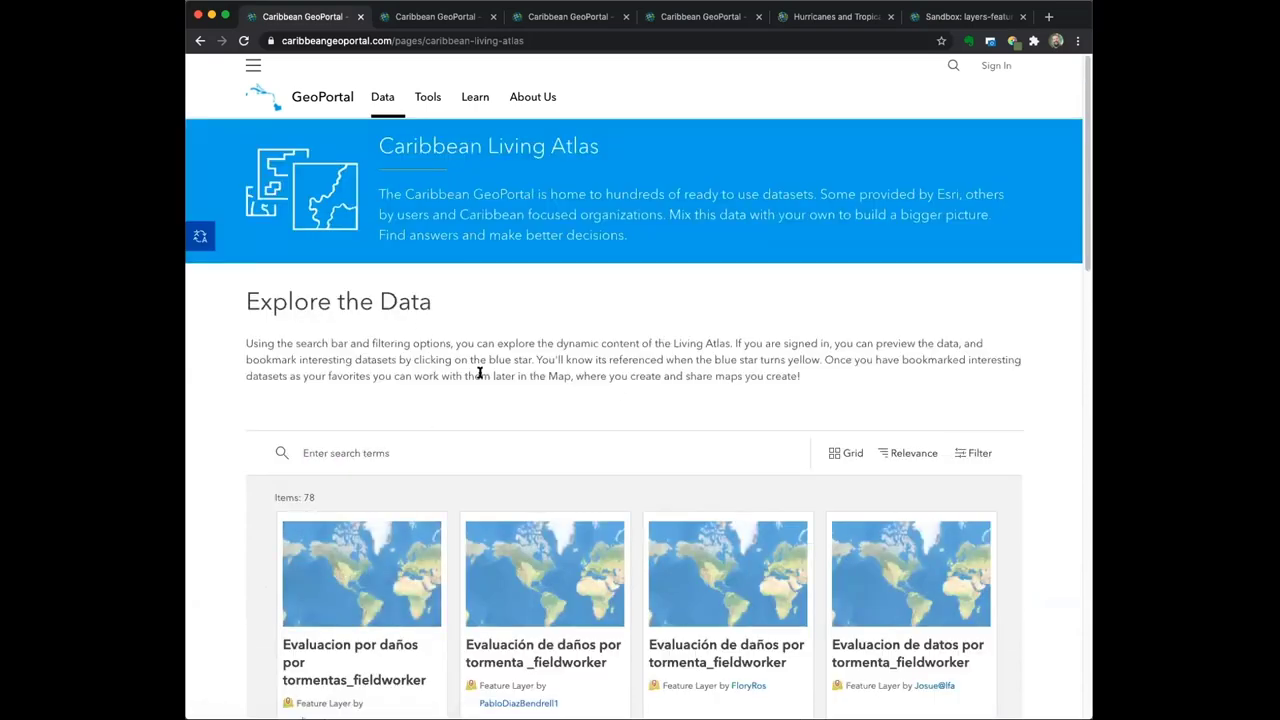
Switch to the NASA Disaster Maps page and scroll to Our Focus and the NASA Disaster Response Map
click(432, 17)
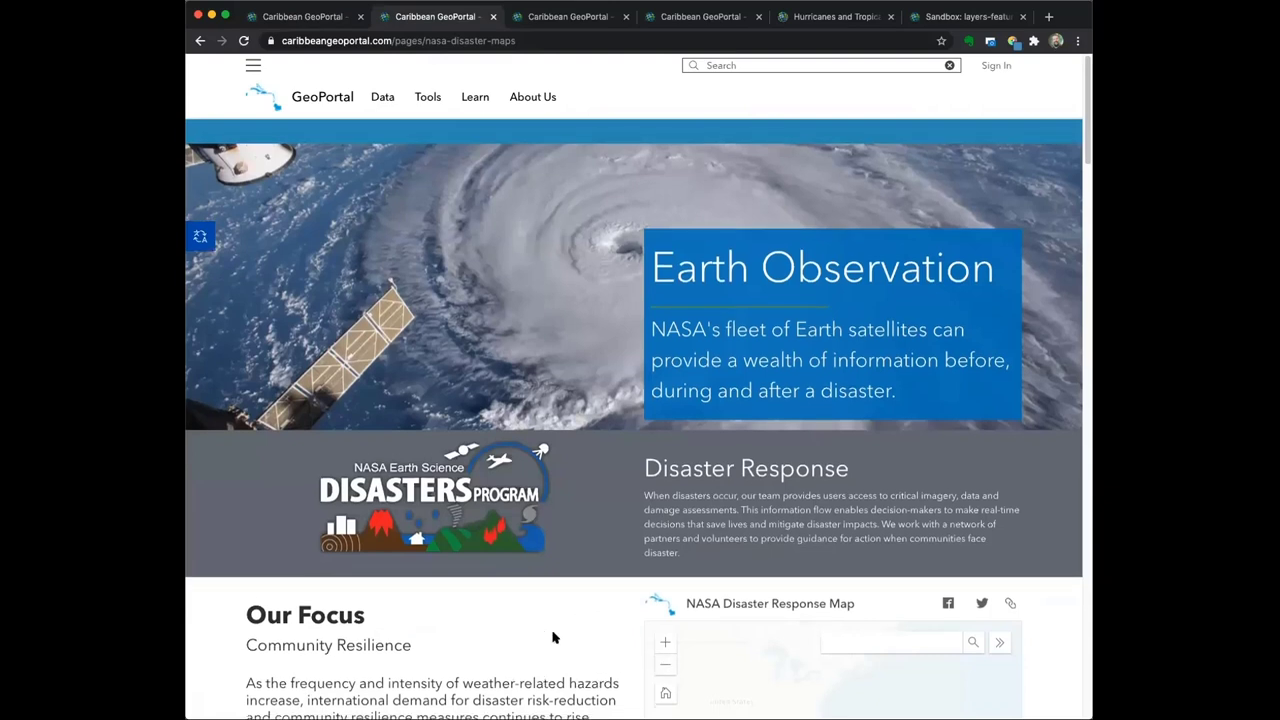
scroll(552, 636, down, 1)
scroll(552, 636, down, 3)
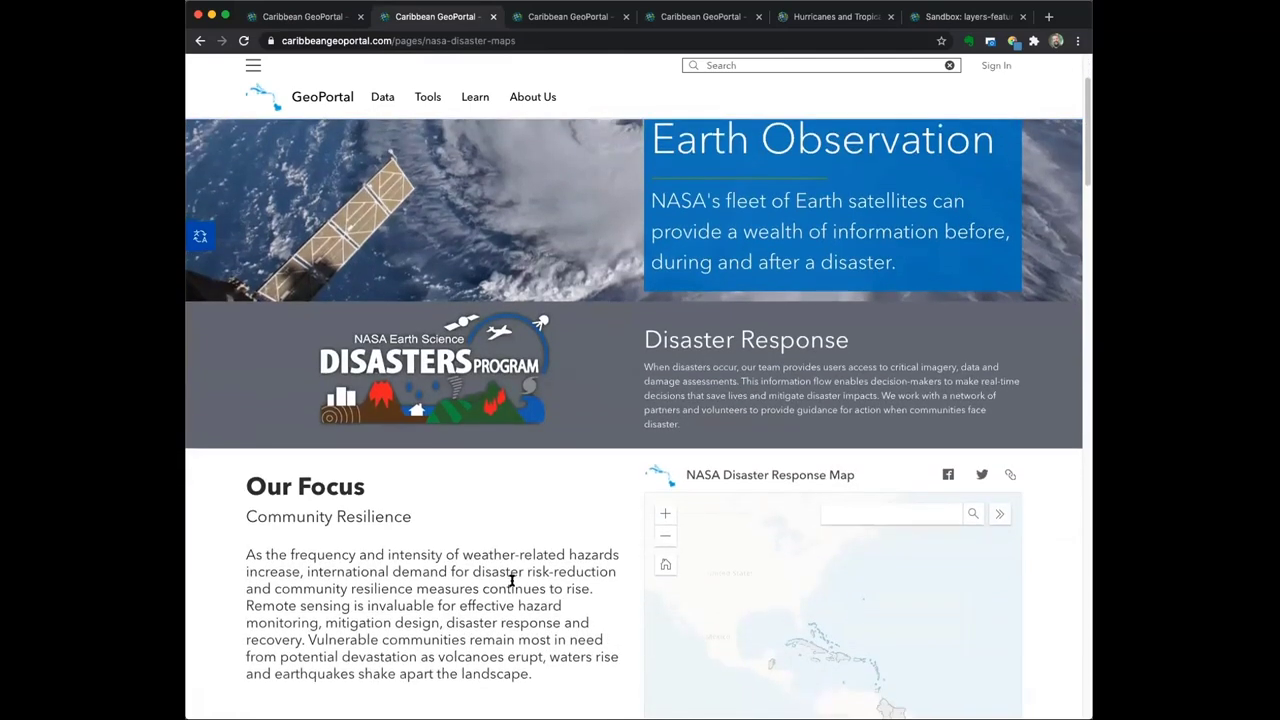
scroll(512, 582, down, 5)
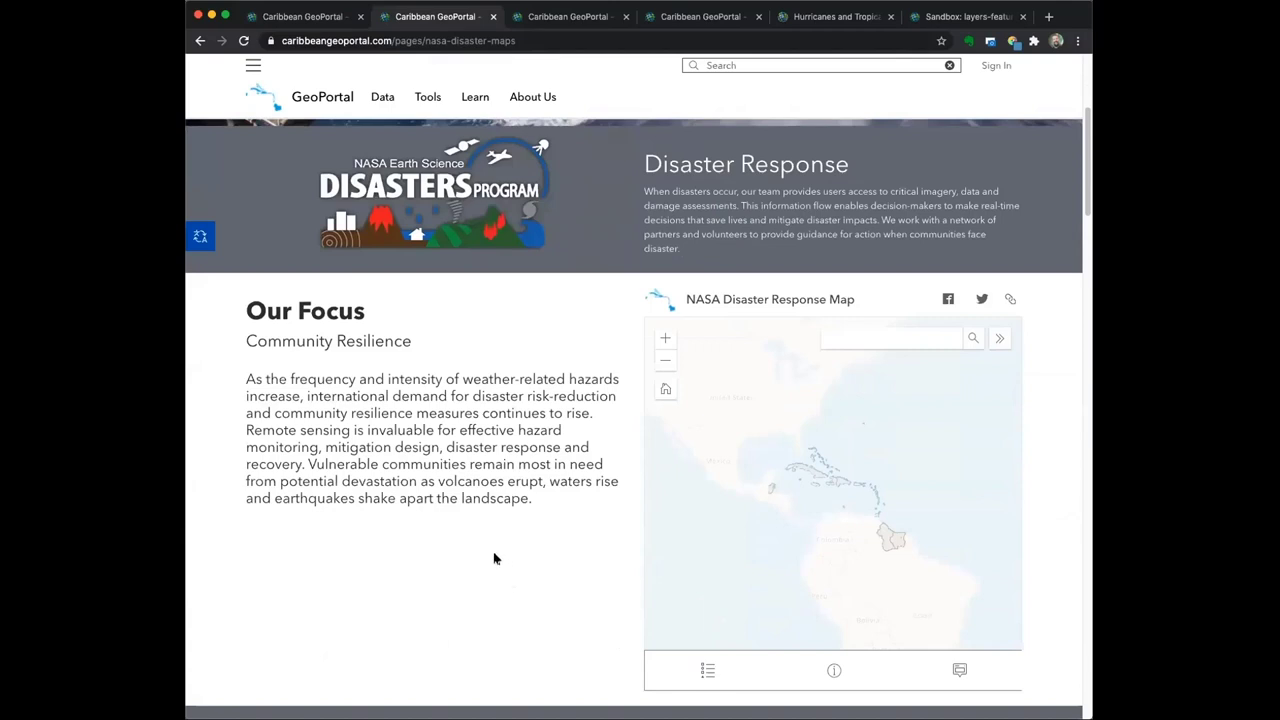
scroll(411, 551, down, 1)
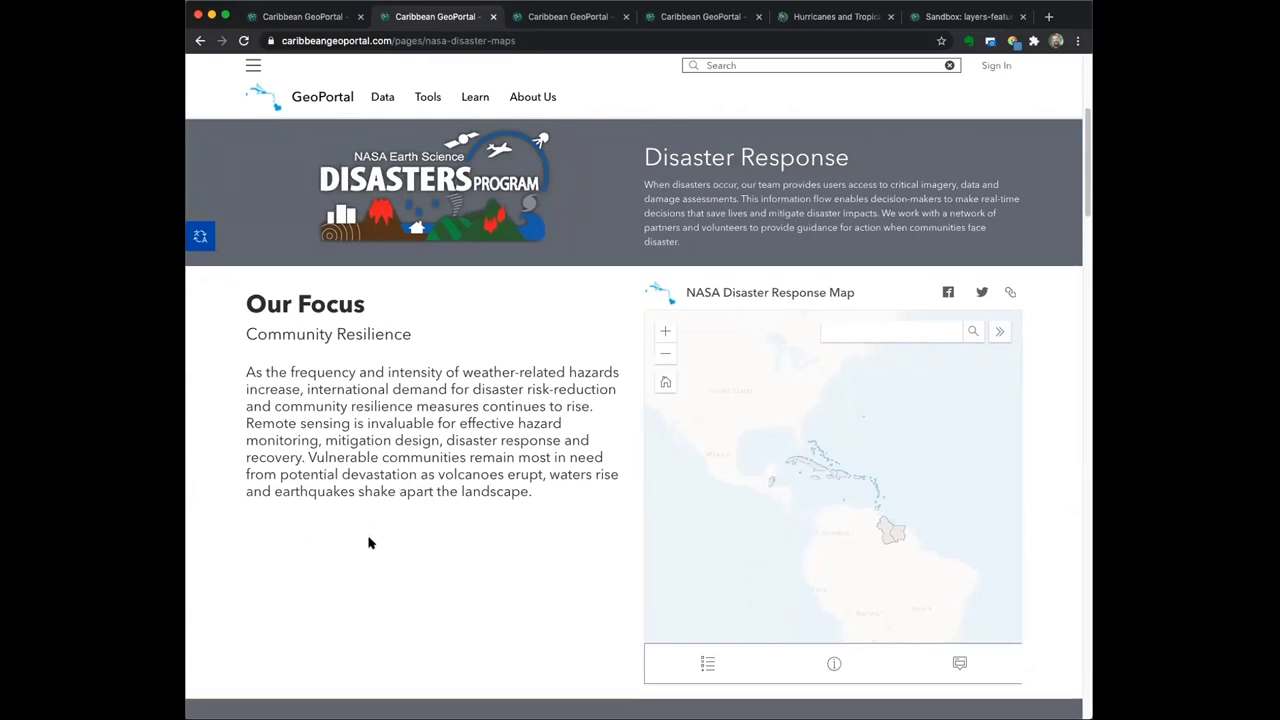
scroll(370, 548, down, 1)
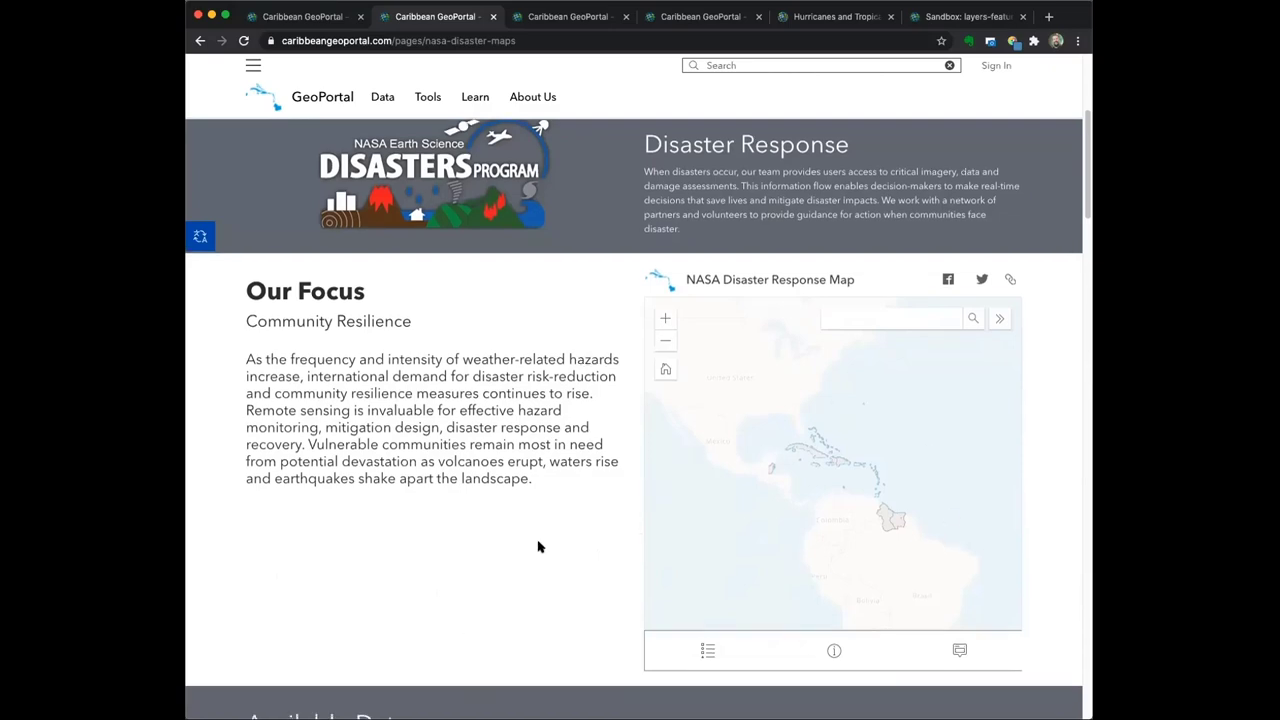
scroll(537, 543, down, 4)
Scroll past Available Data down to the Near Real-Time Product Gallery
scroll(995, 568, down, 3)
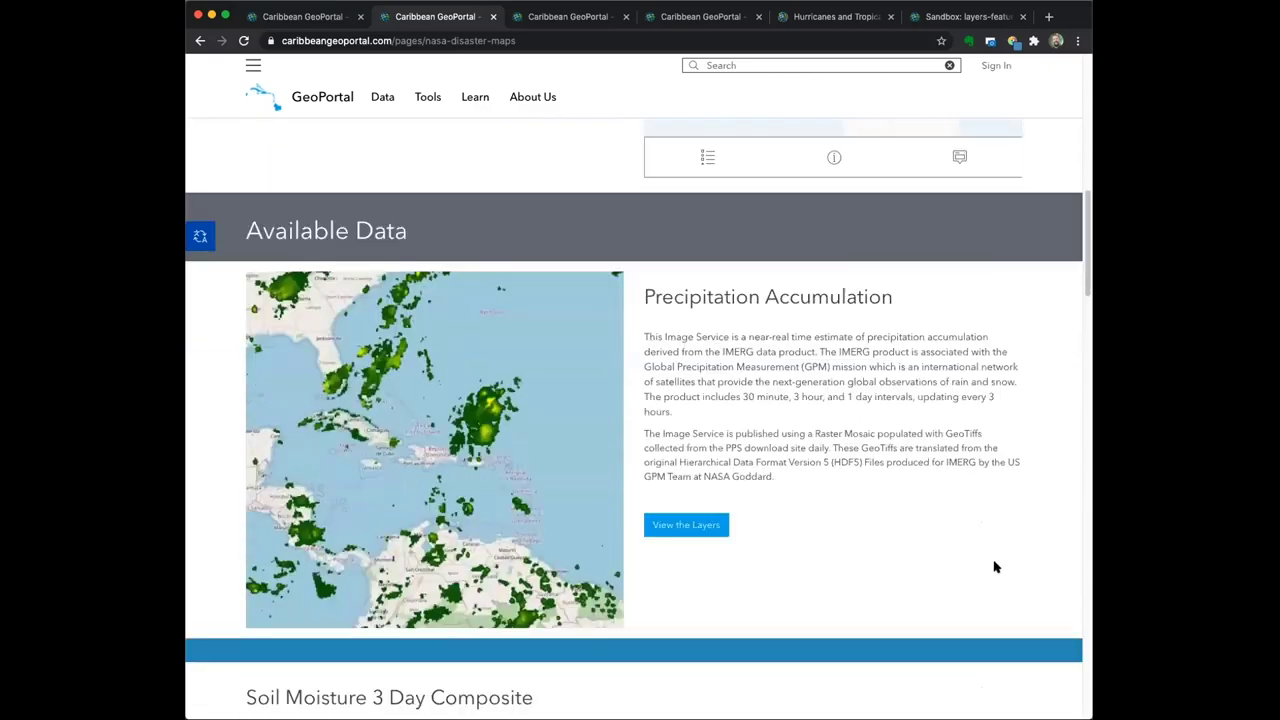
scroll(1000, 566, down, 1)
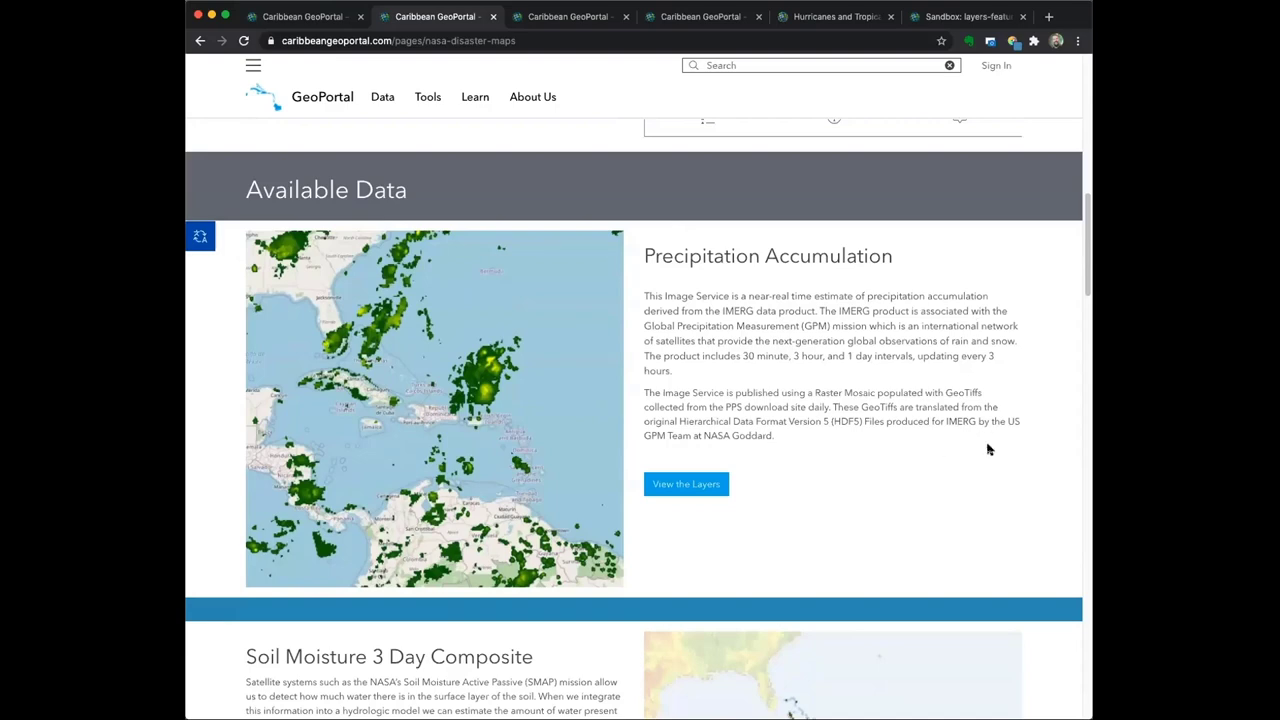
scroll(1000, 455, down, 1)
scroll(486, 551, down, 5)
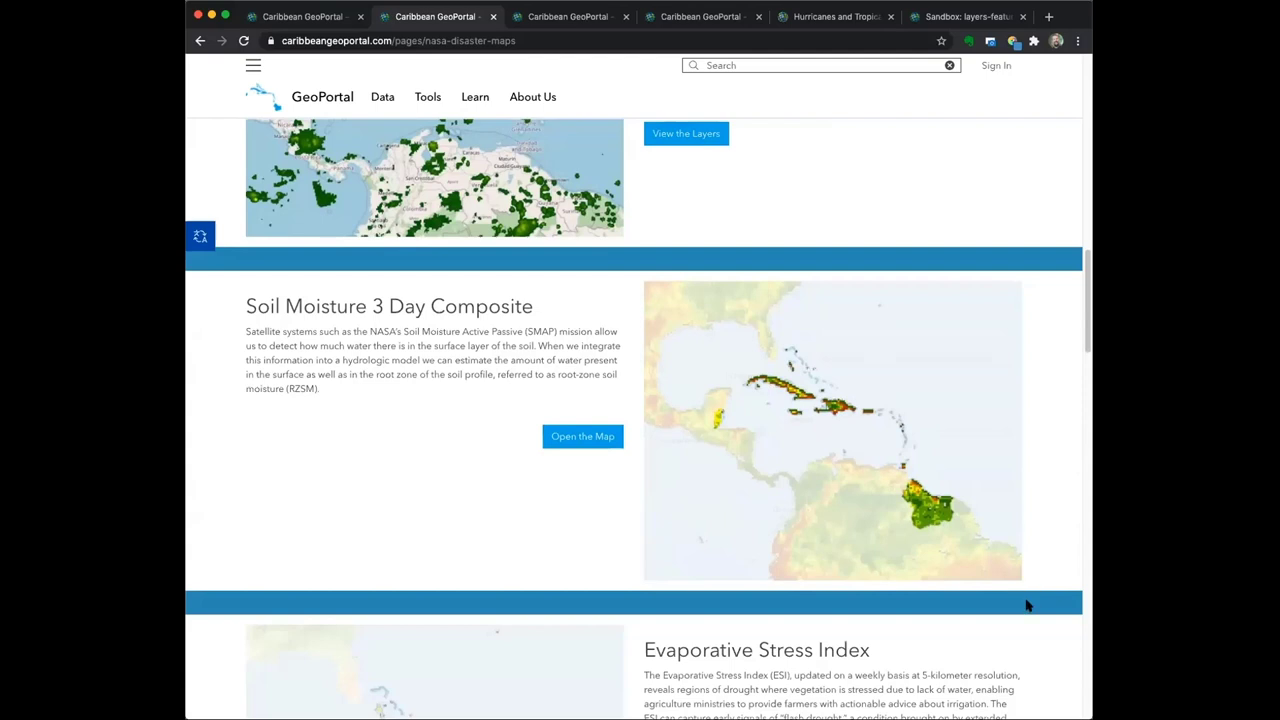
scroll(366, 431, up, 1)
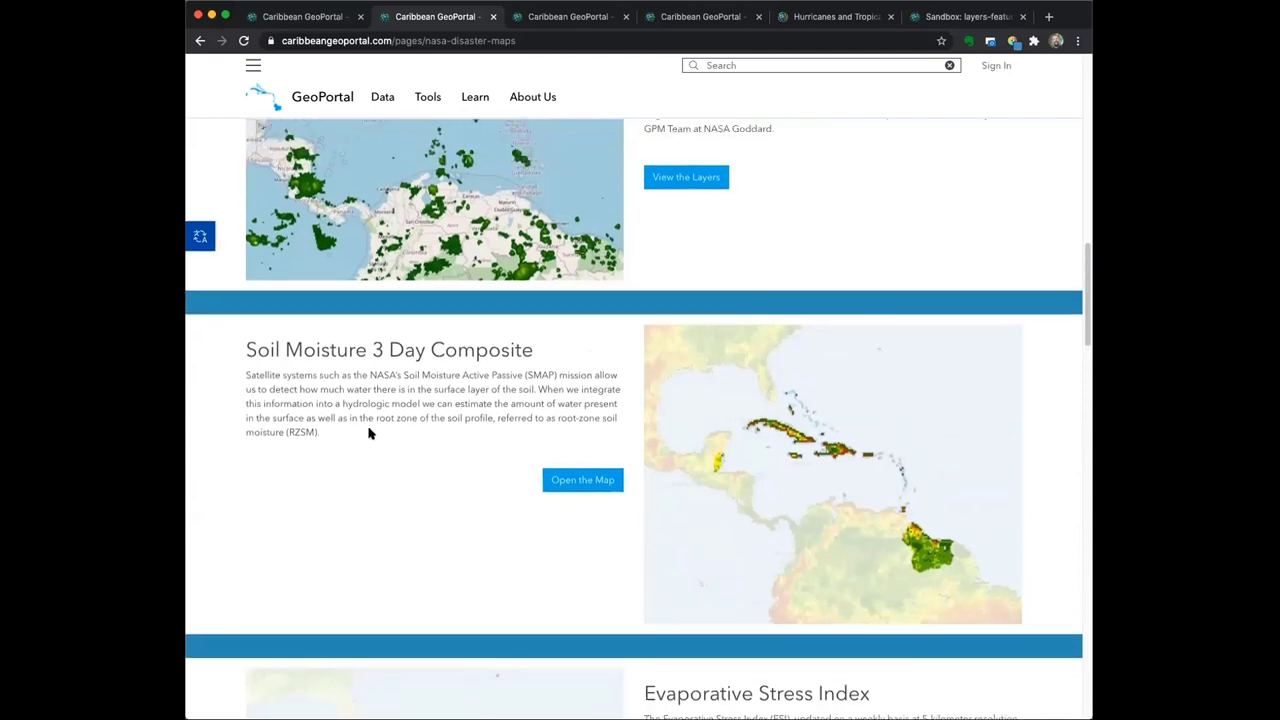
scroll(369, 433, up, 2)
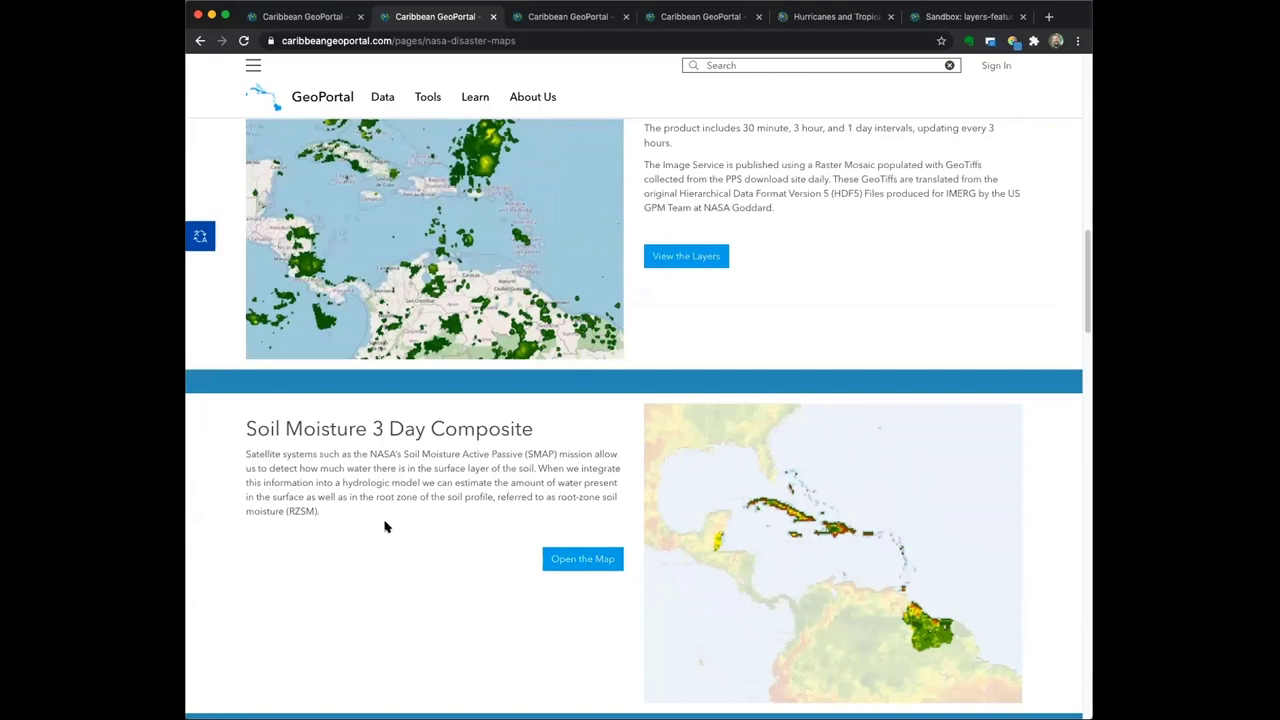
scroll(385, 527, down, 5)
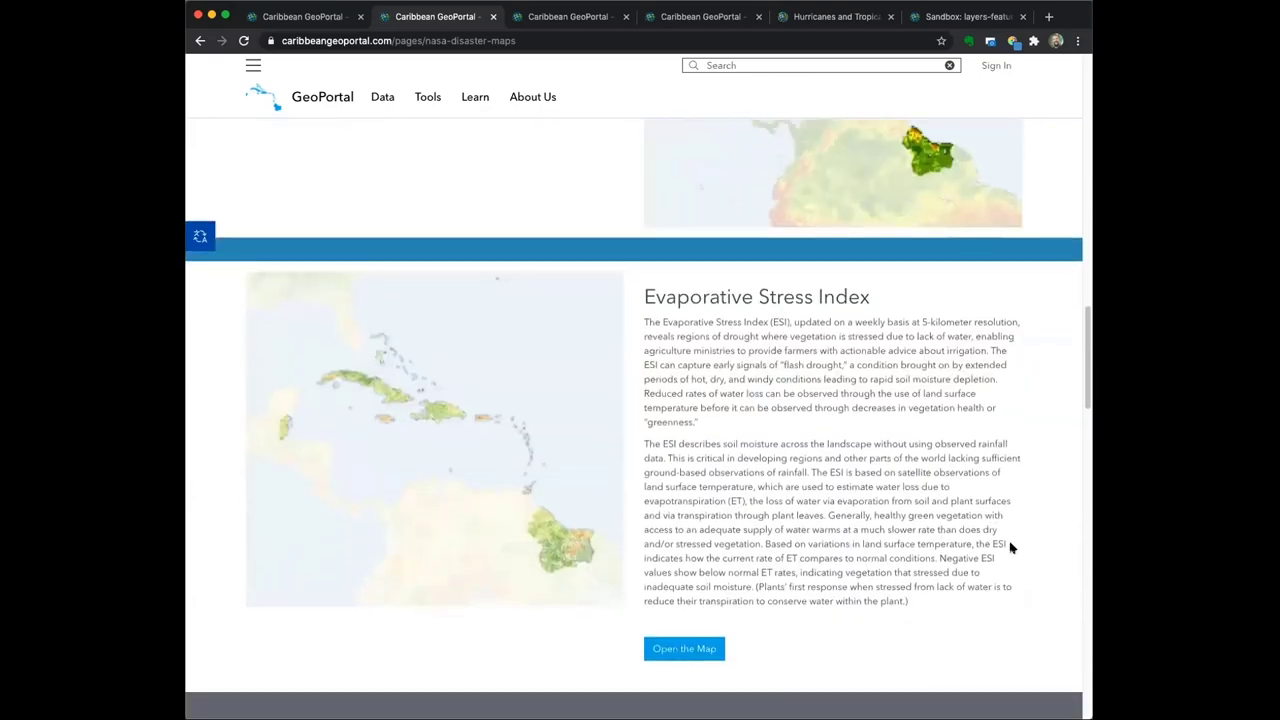
scroll(1010, 545, down, 3)
scroll(1080, 502, down, 1)
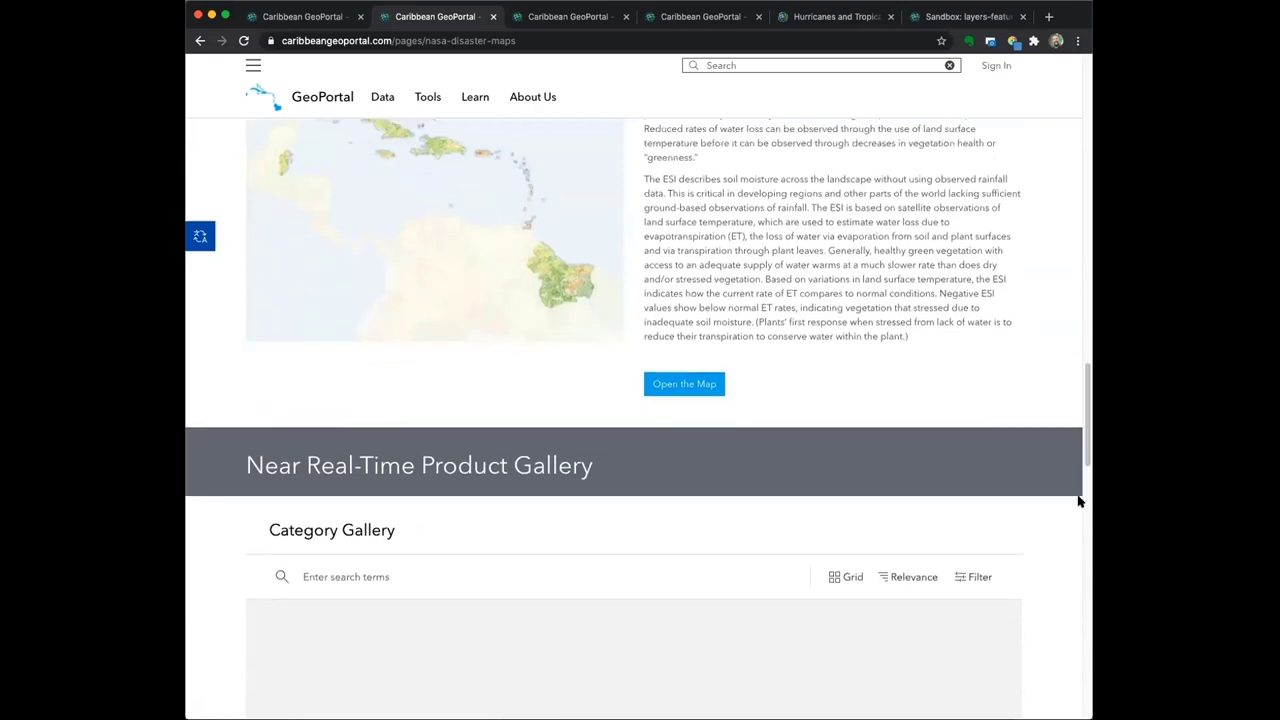
scroll(1071, 514, down, 1)
scroll(1069, 514, down, 4)
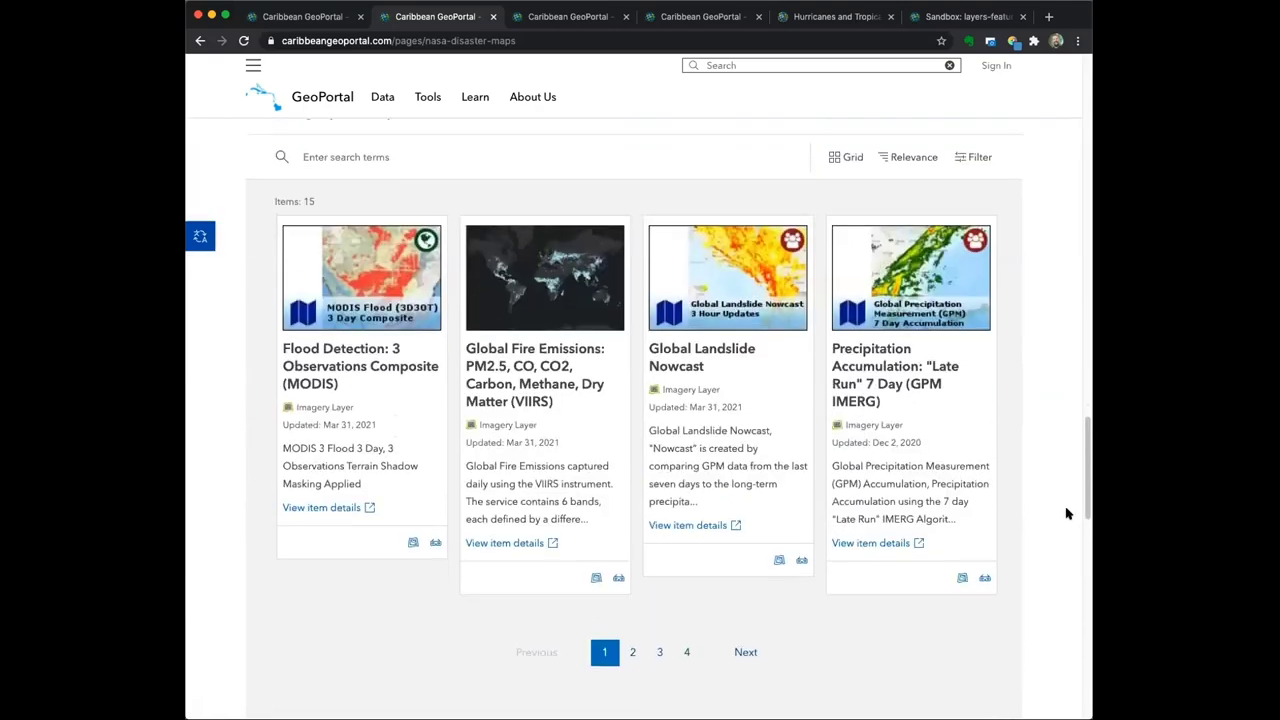
scroll(1063, 504, up, 1)
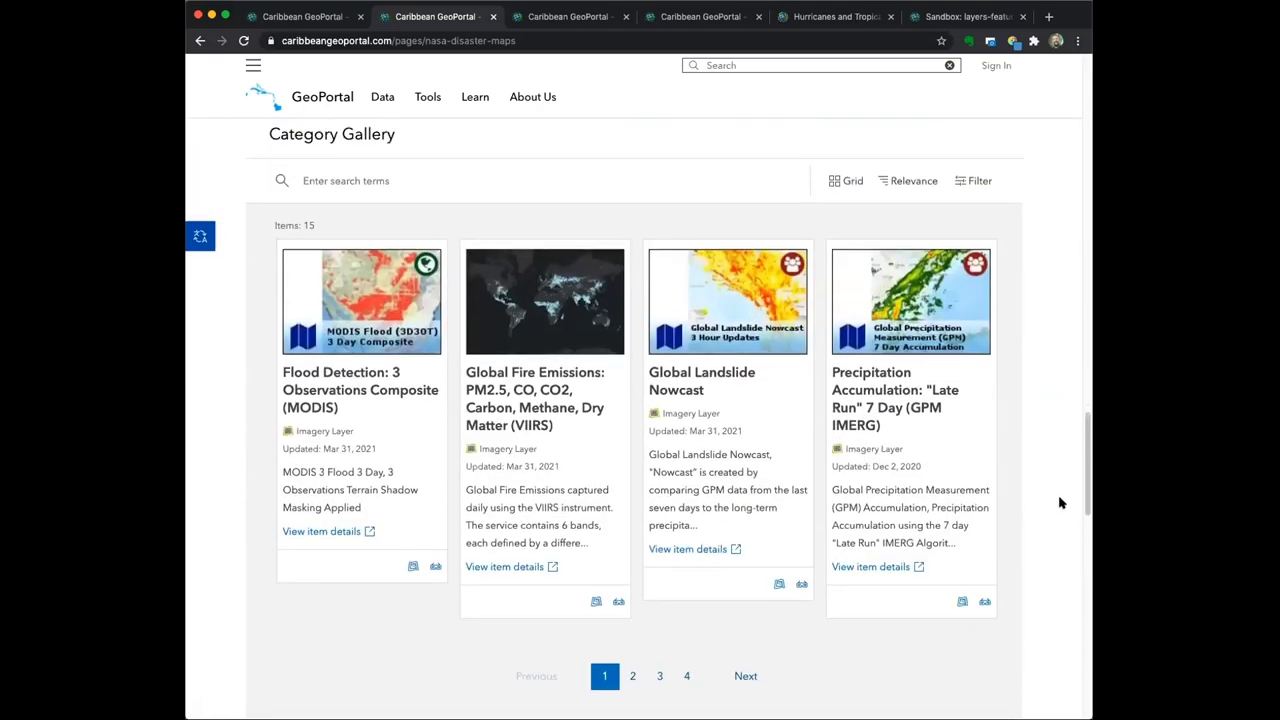
scroll(1039, 493, up, 2)
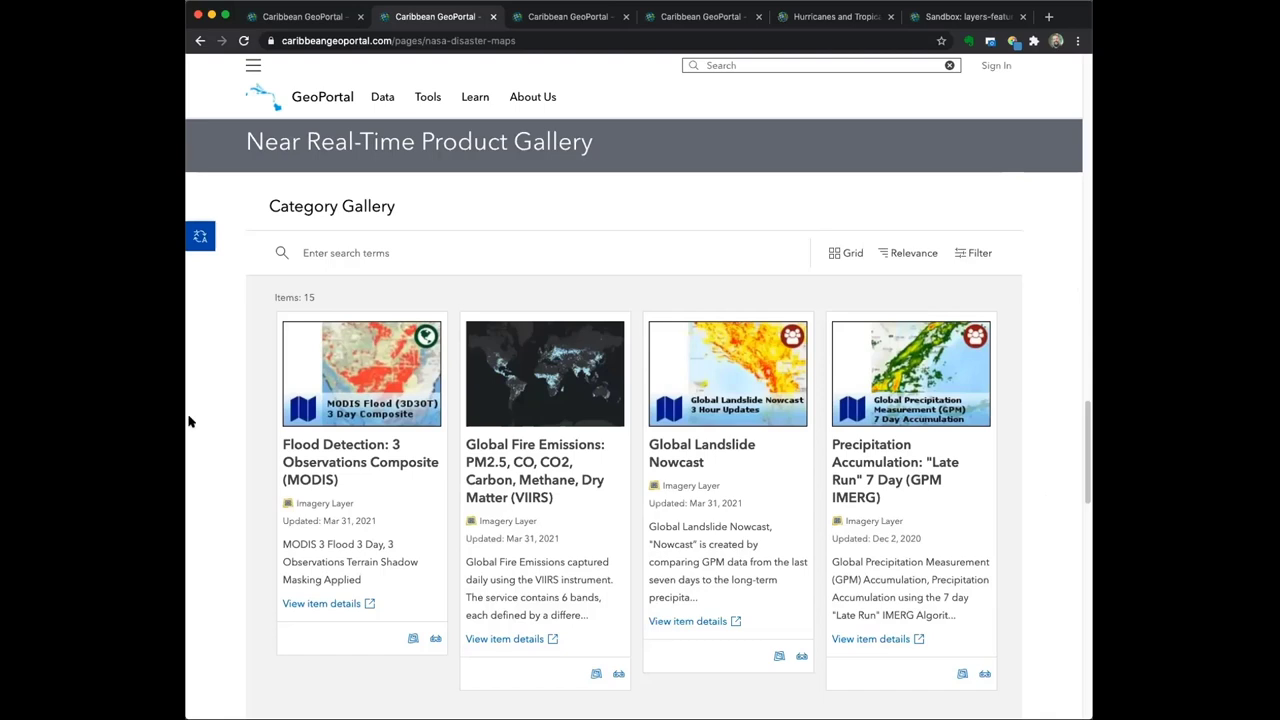
Clear the search box and open the Flood Detection: 3 Observations Composite (MODIS) item details
mouse_move(352, 386)
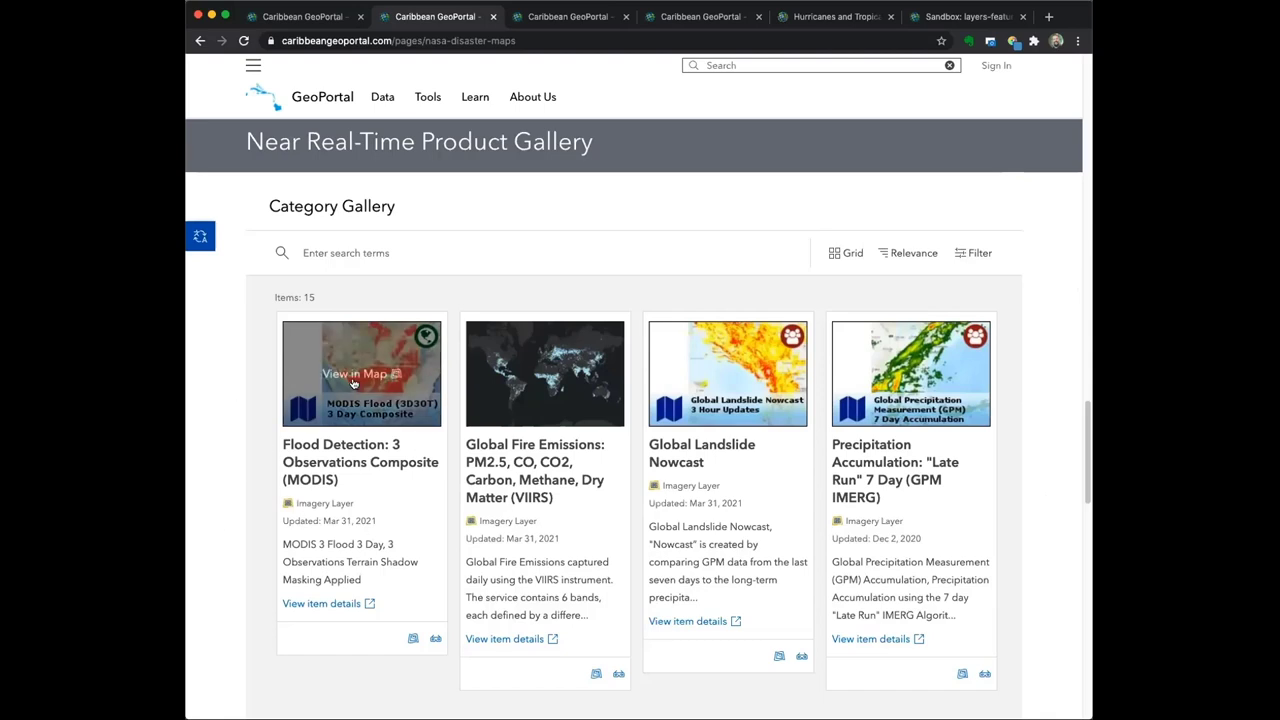
click(951, 66)
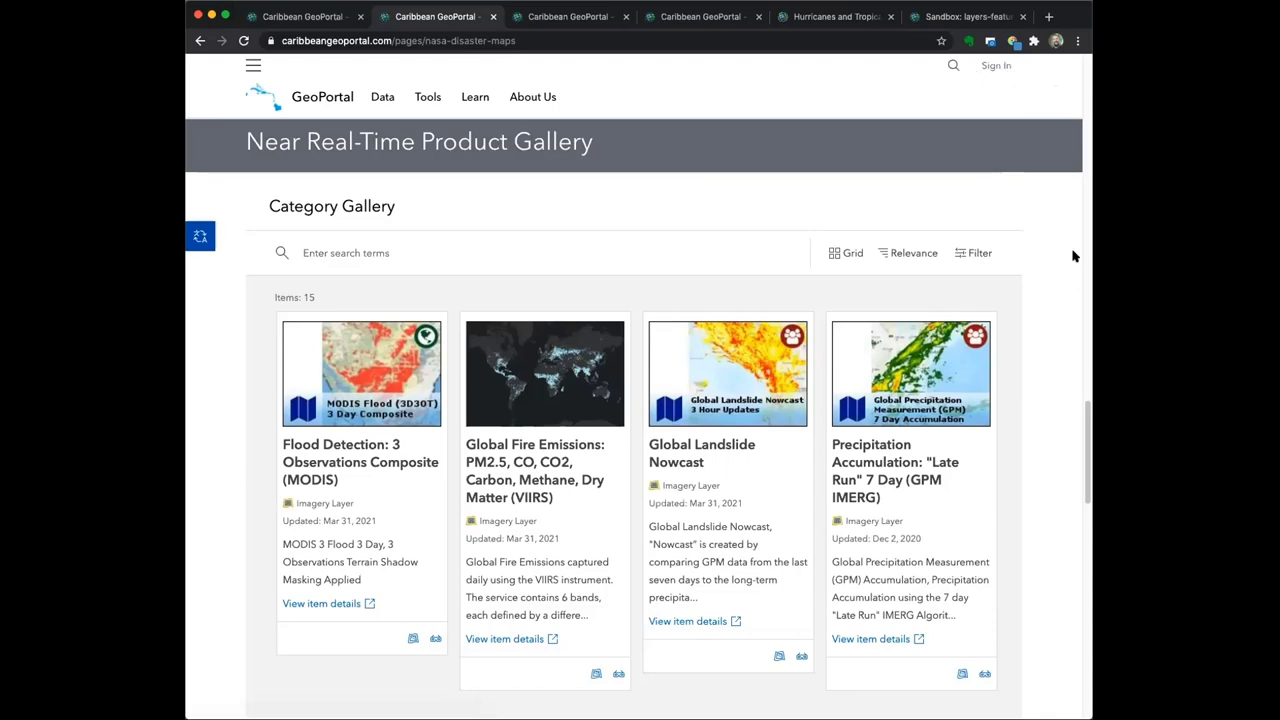
scroll(1058, 450, down, 3)
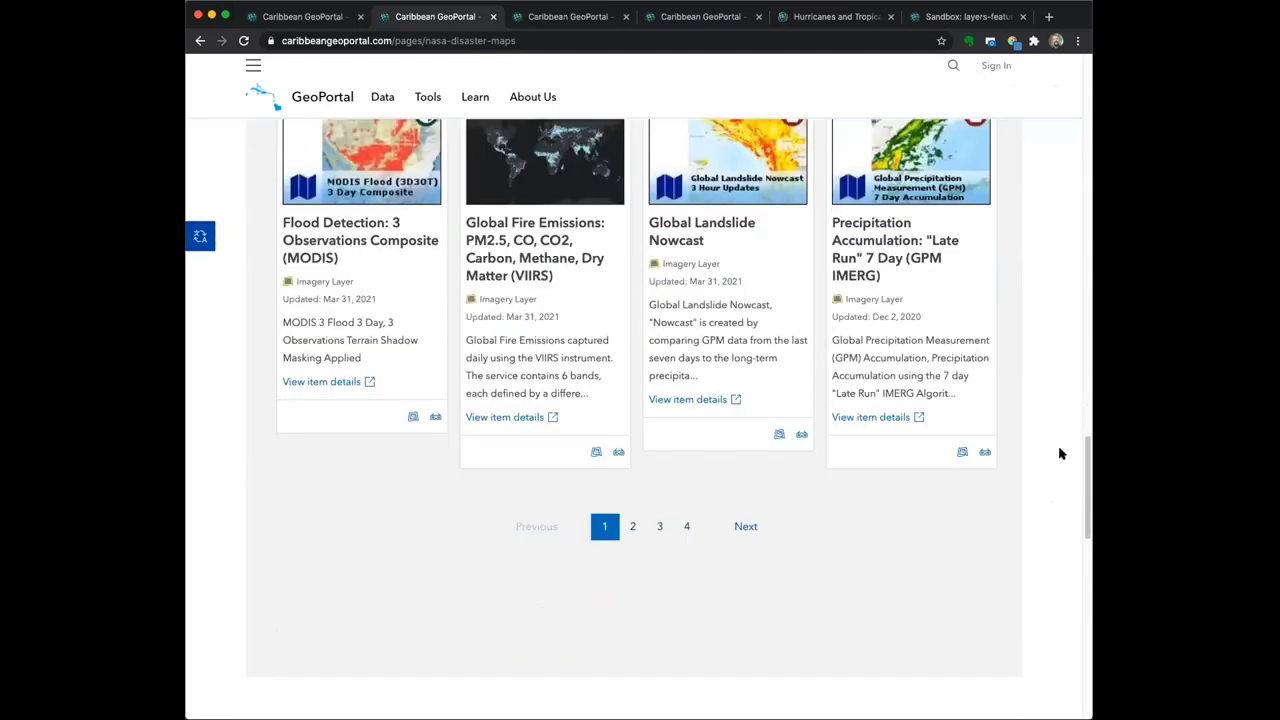
scroll(1056, 451, up, 2)
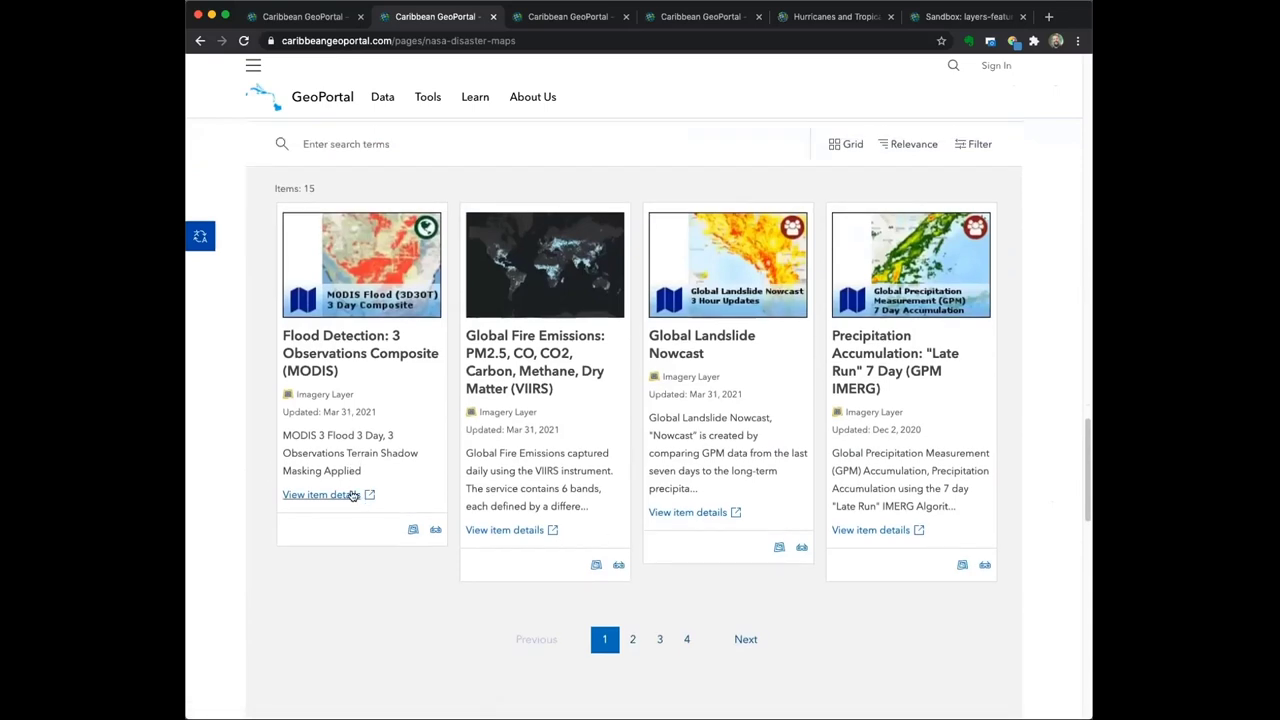
click(345, 495)
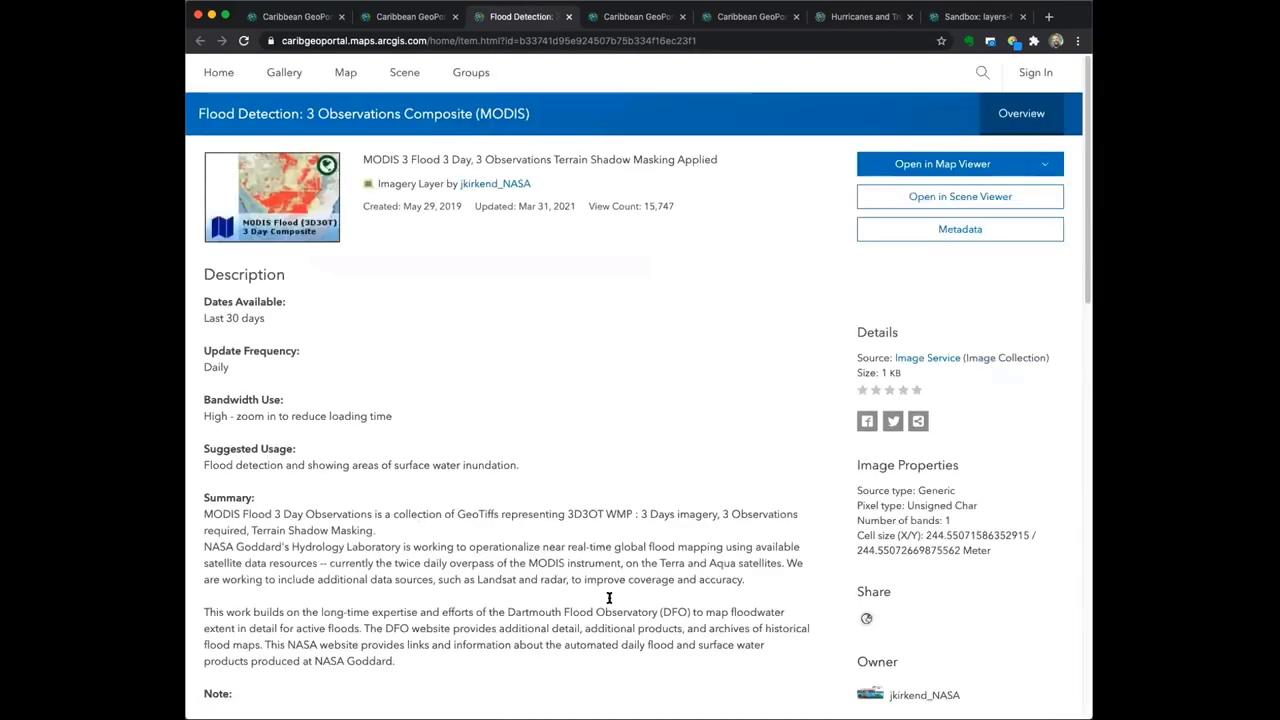
Read down through the item's Description and Note sections
scroll(585, 520, down, 1)
scroll(607, 505, down, 1)
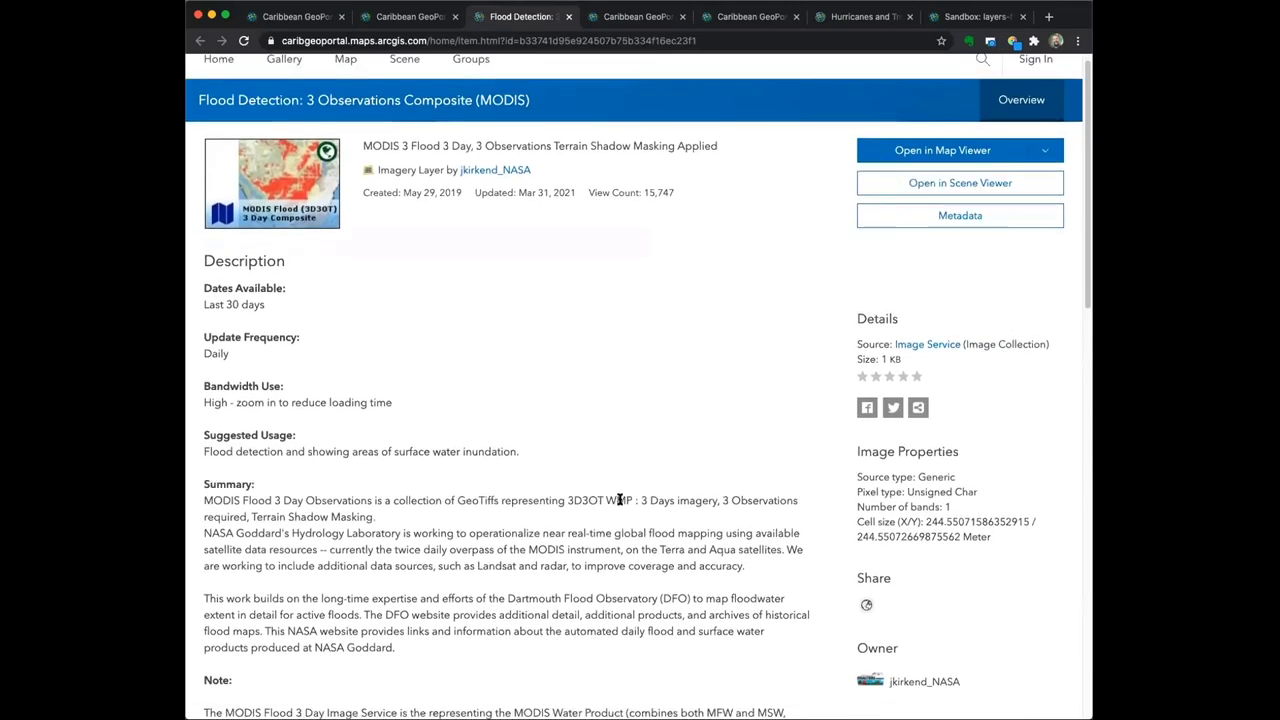
scroll(624, 492, down, 1)
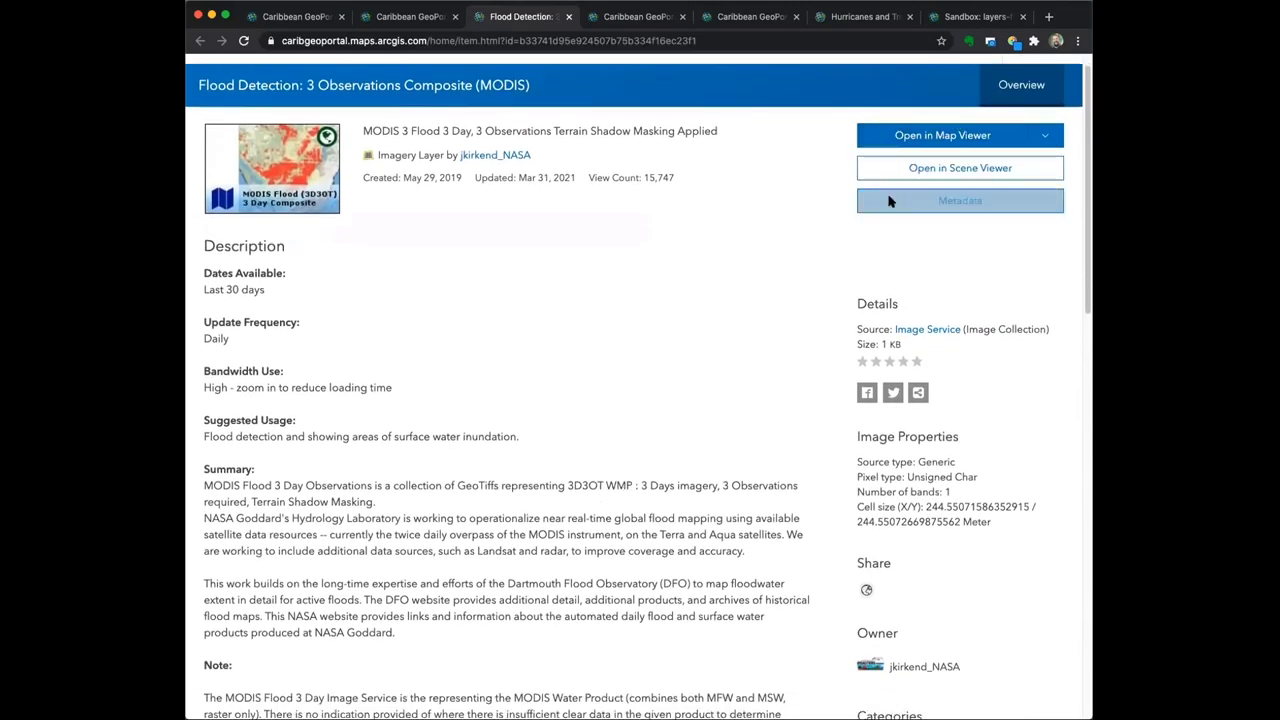
scroll(700, 337, up, 1)
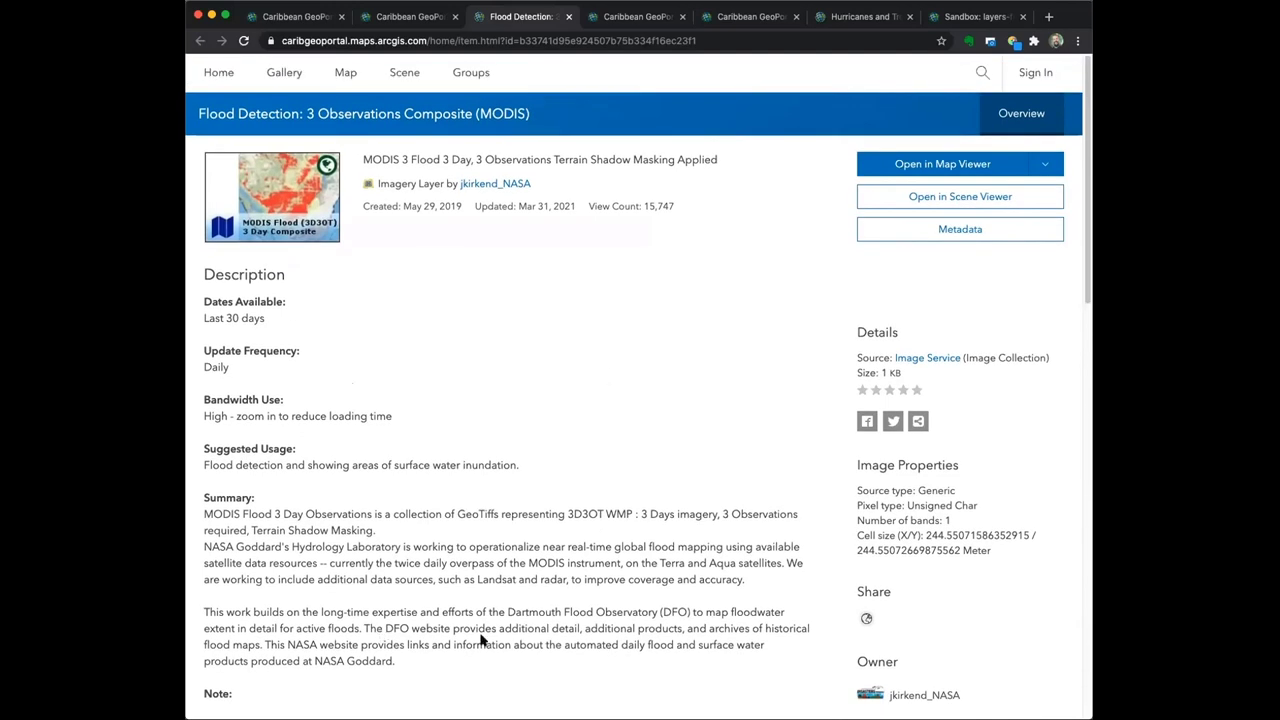
scroll(510, 577, down, 1)
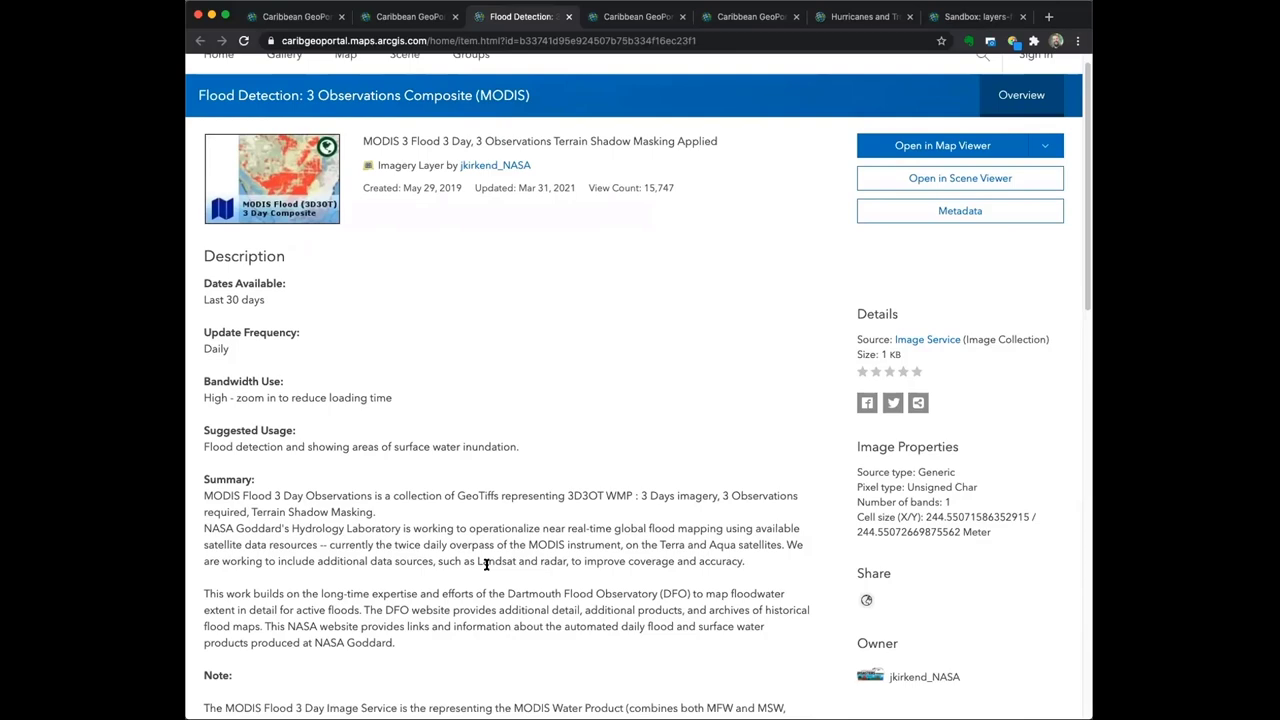
scroll(487, 564, down, 3)
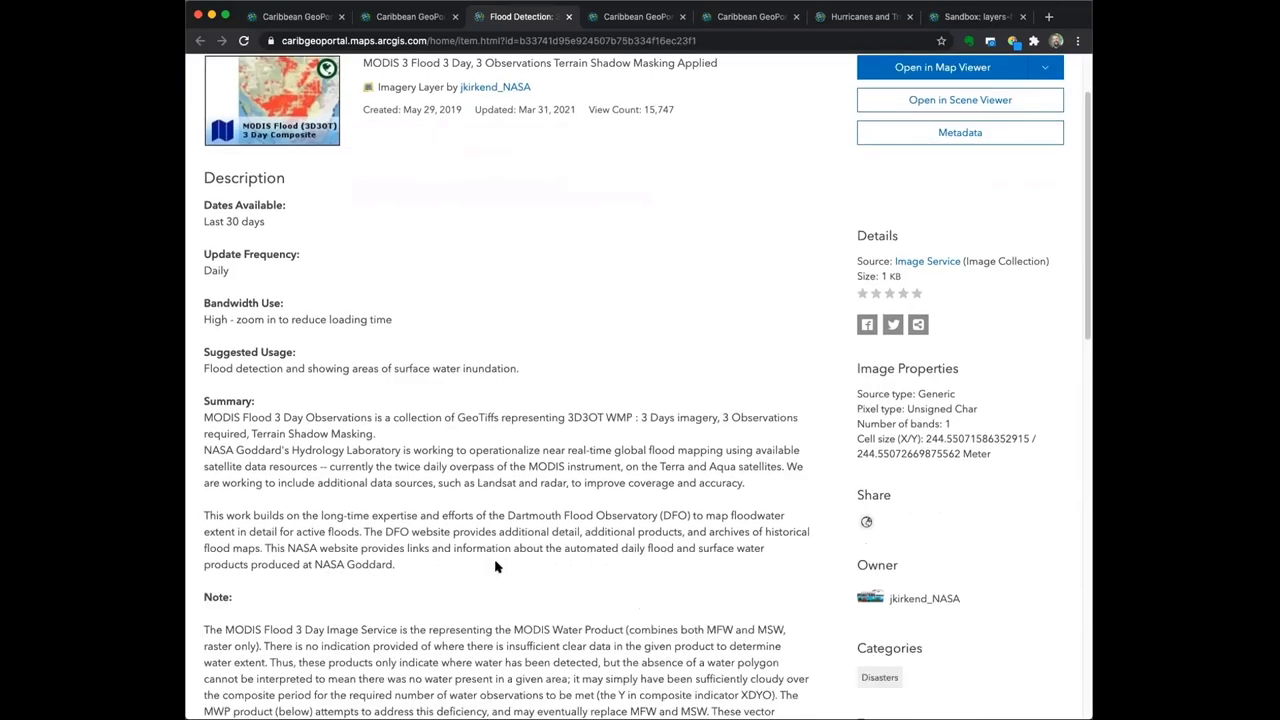
scroll(494, 562, down, 2)
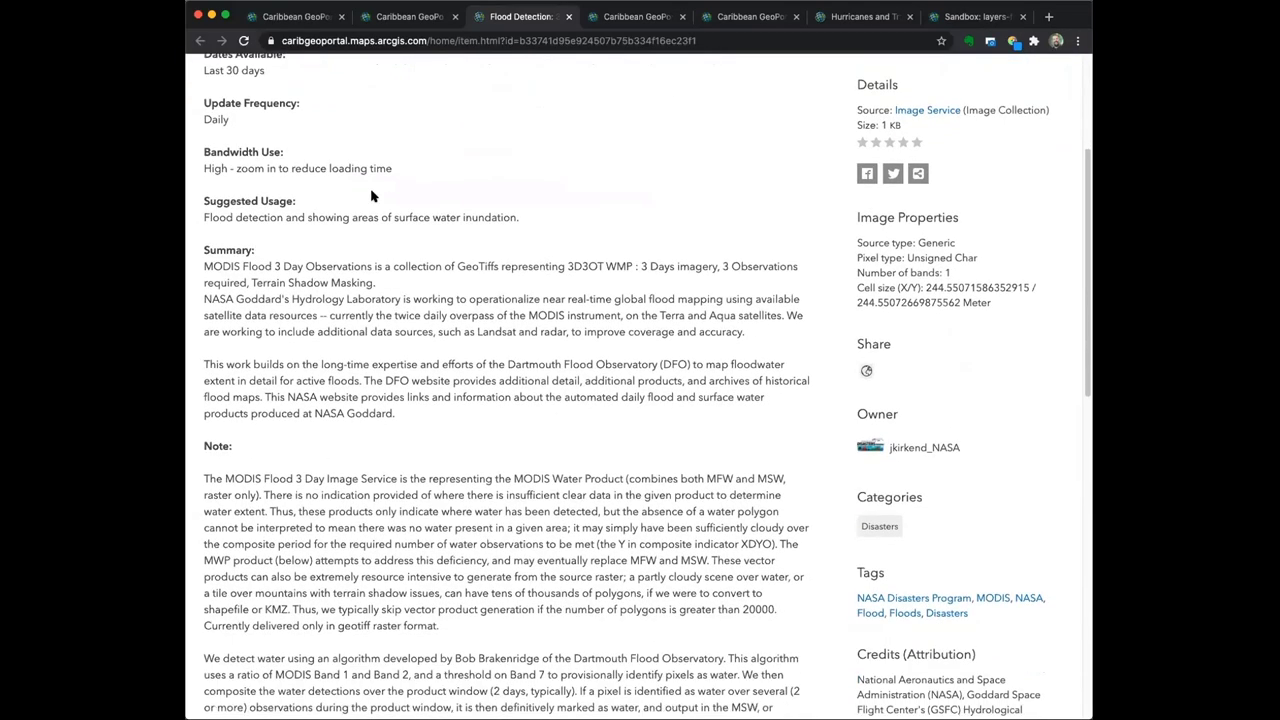
scroll(560, 547, down, 2)
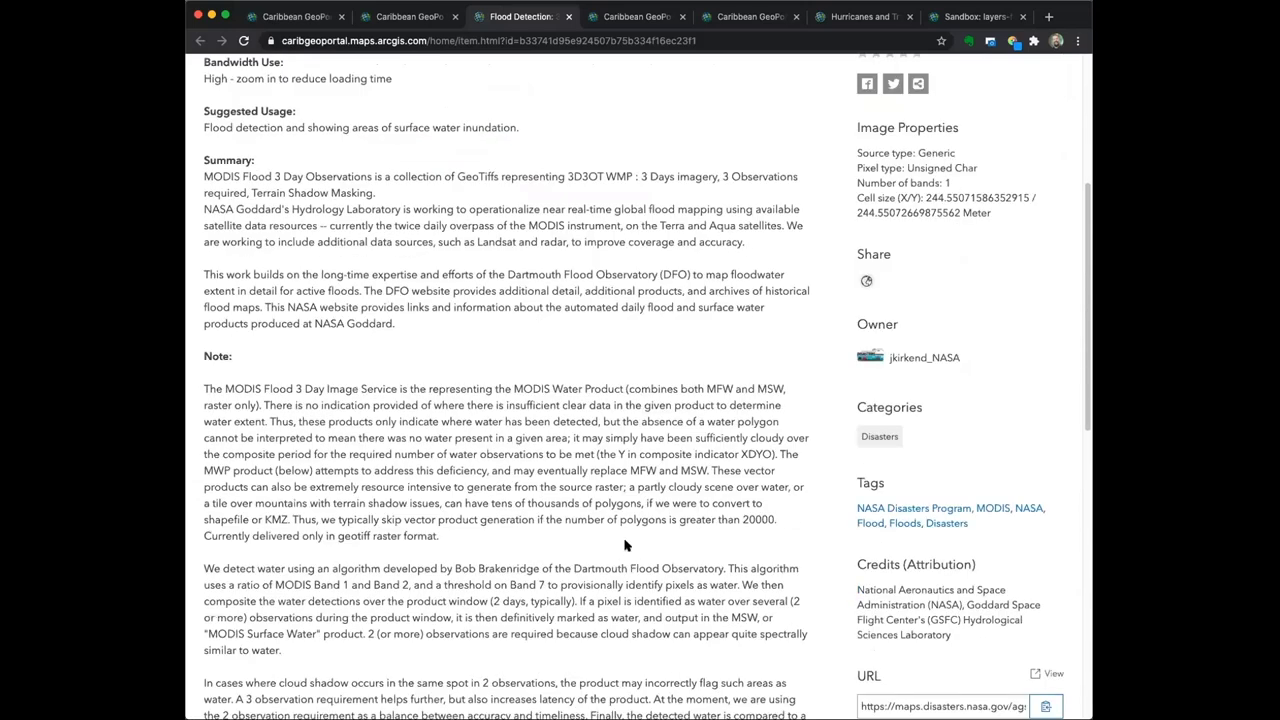
Scroll back to the top and return to the first Caribbean GeoPortal tab
scroll(625, 545, up, 3)
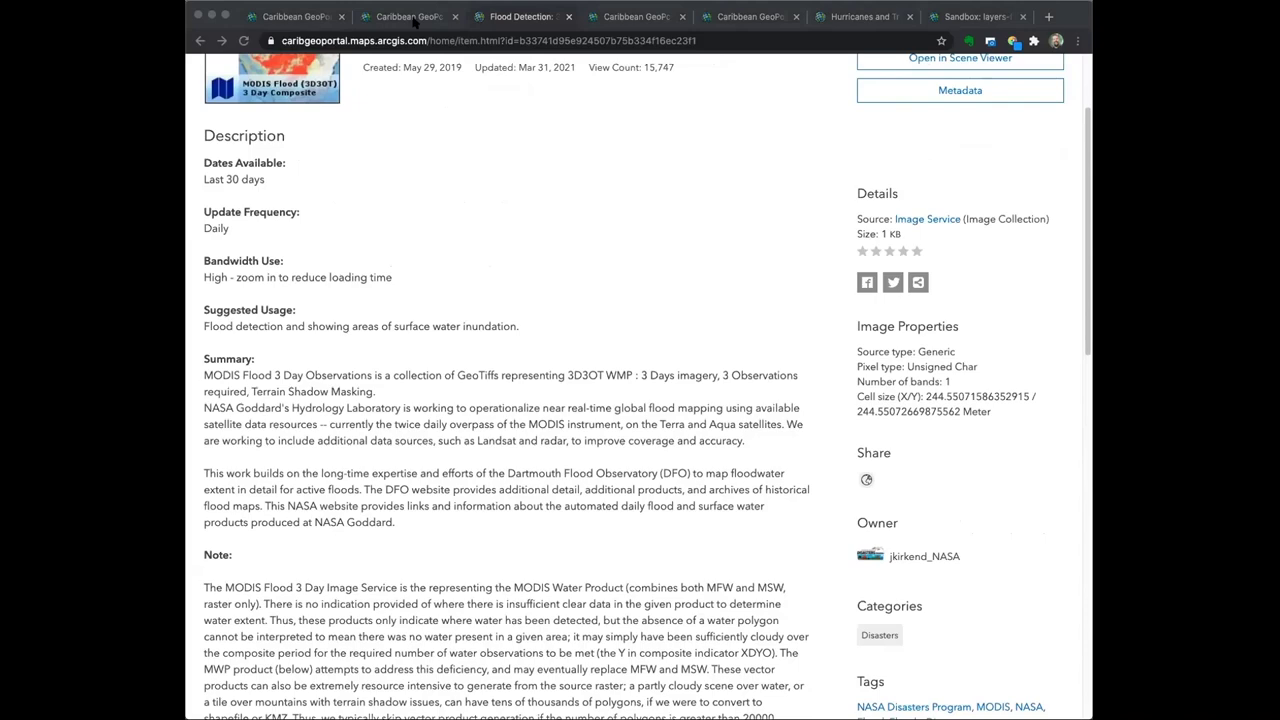
scroll(630, 115, up, 2)
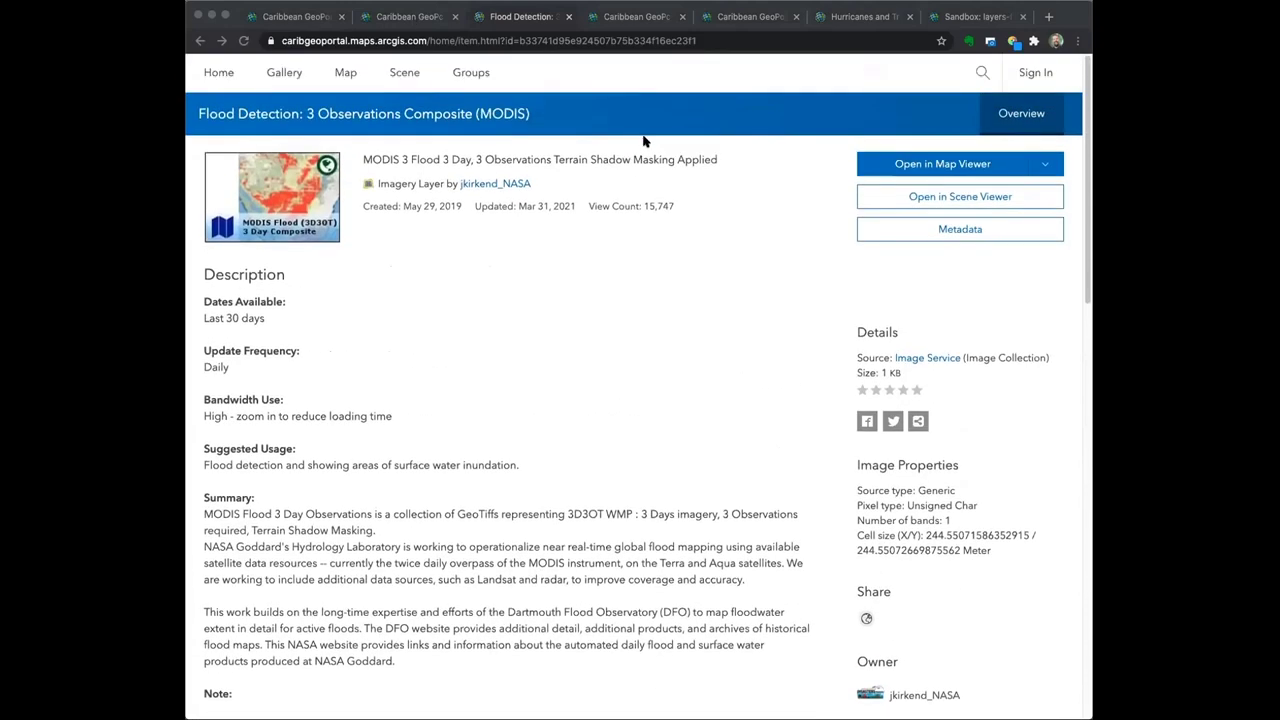
click(300, 17)
Open the Tools page and scroll through web map creation, spatial analytics and field data collection sections
click(426, 100)
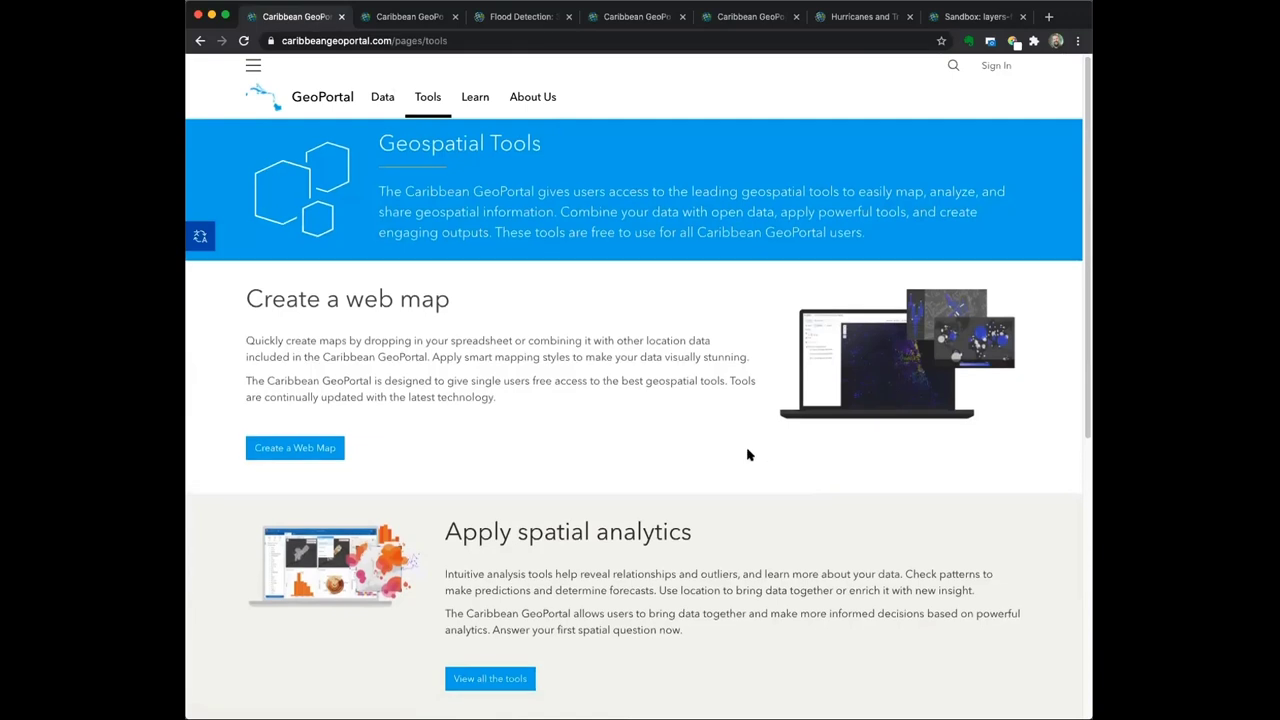
scroll(748, 453, down, 2)
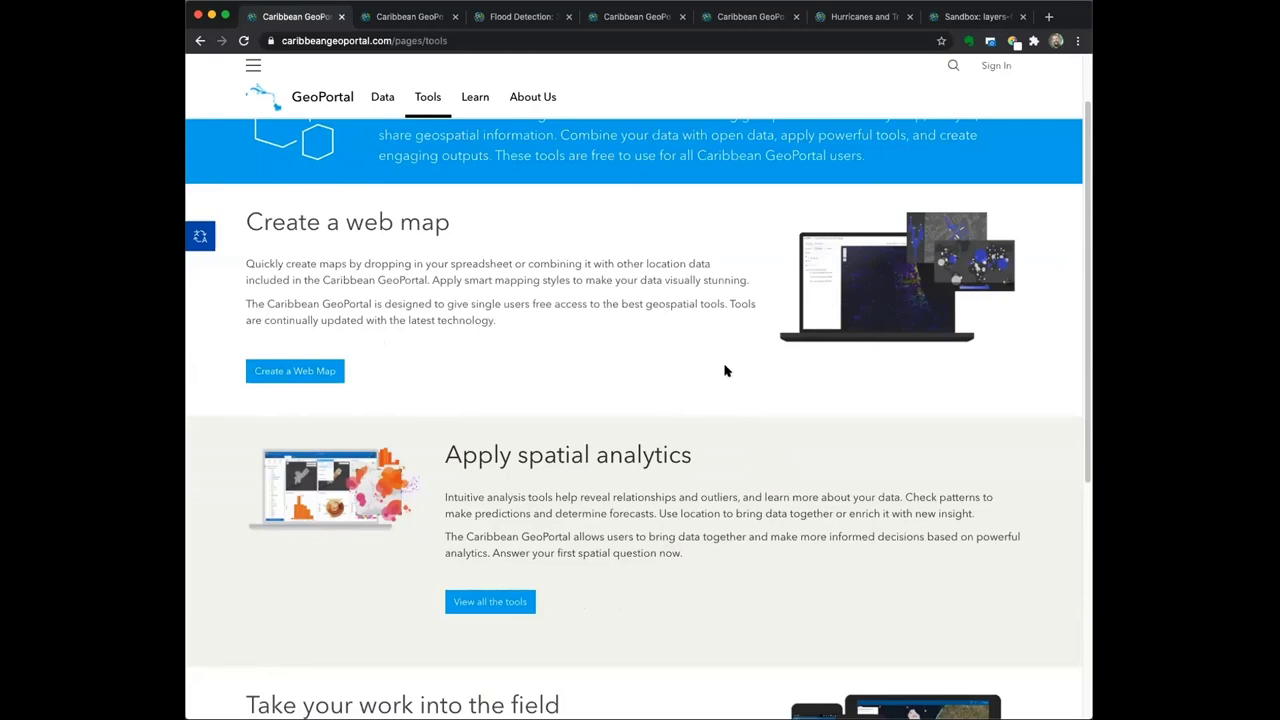
scroll(730, 370, down, 1)
scroll(750, 389, down, 2)
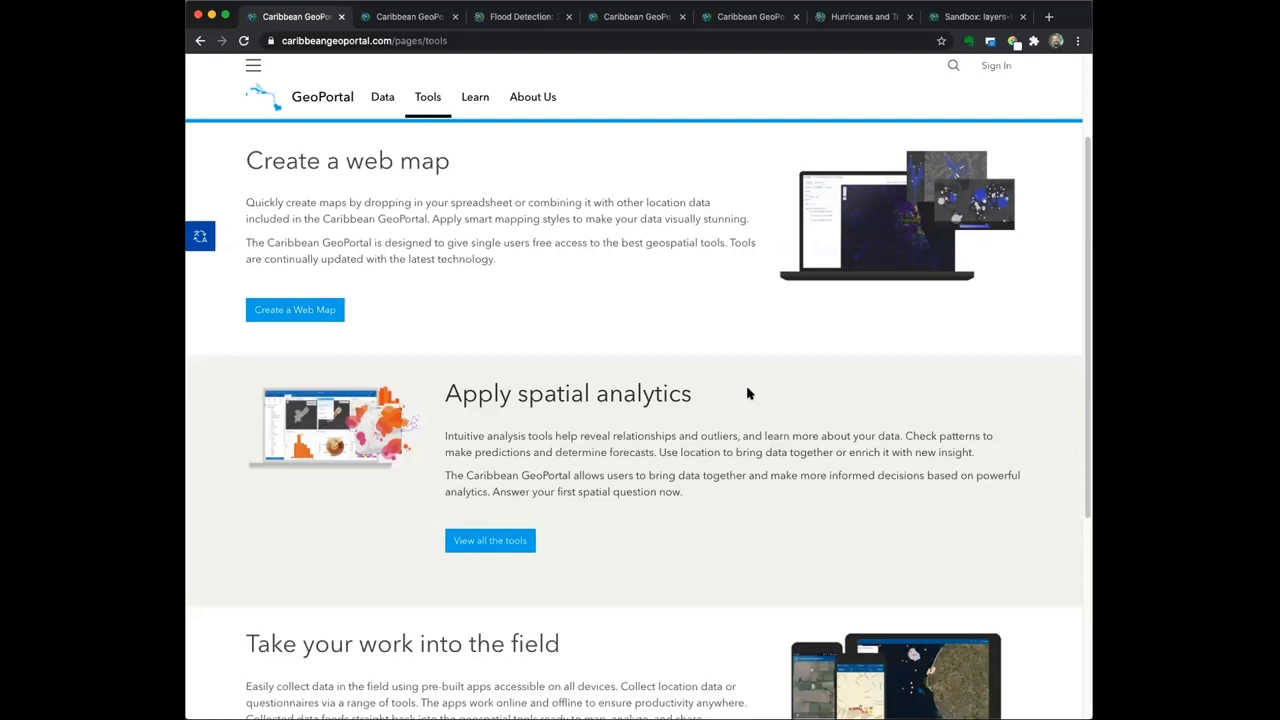
scroll(645, 552, down, 3)
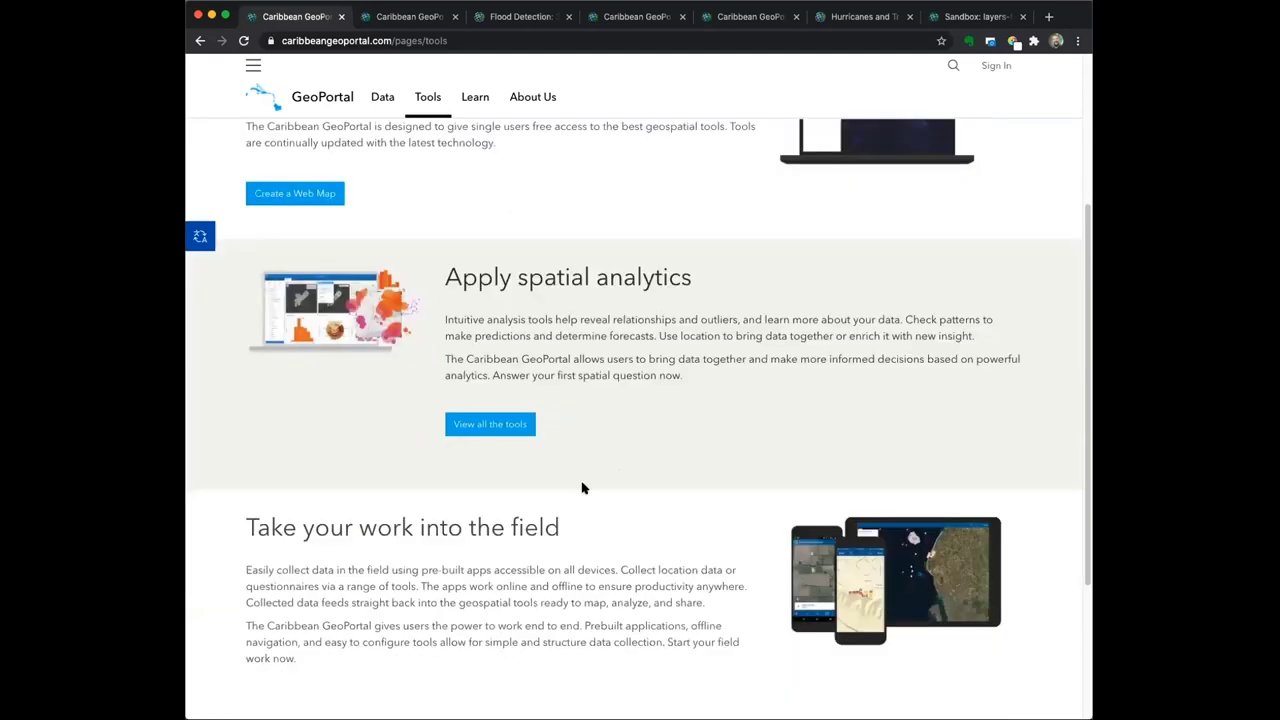
Open the full Available Tools list and browse the Summarize Data and Analyze Patterns categories
click(495, 427)
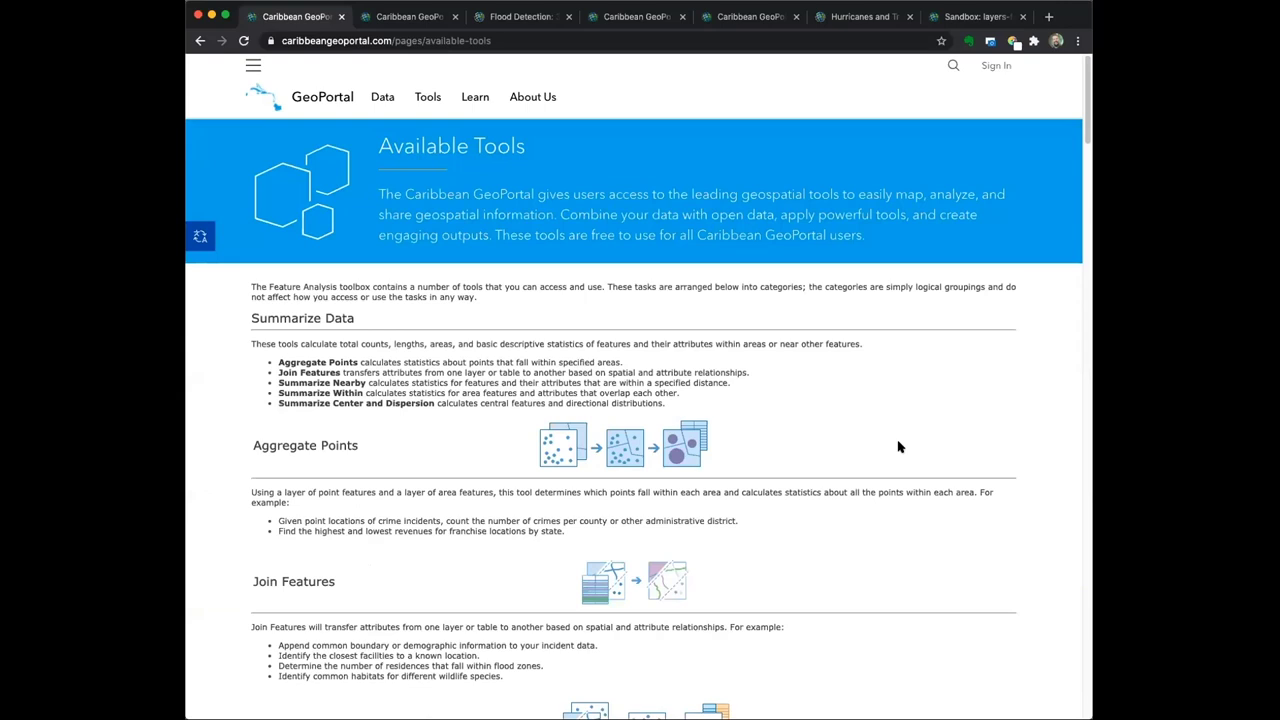
scroll(899, 447, down, 1)
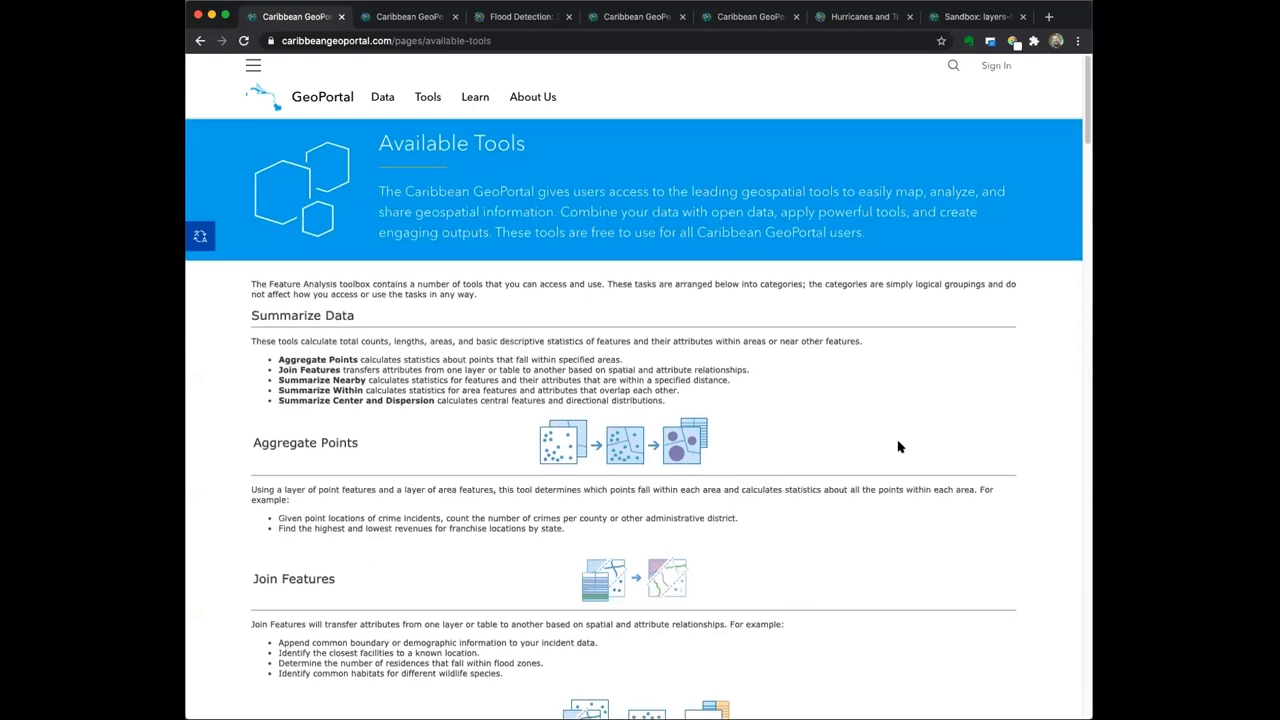
scroll(899, 447, down, 3)
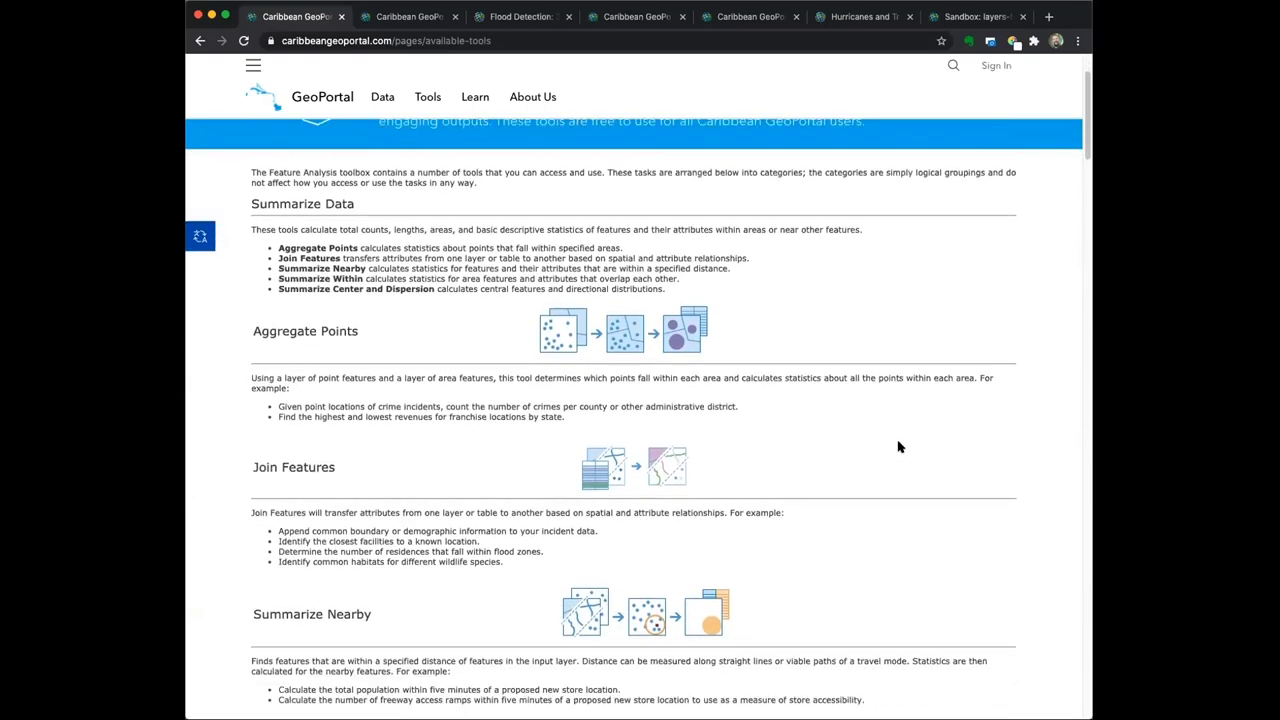
scroll(899, 447, down, 3)
scroll(899, 447, up, 2)
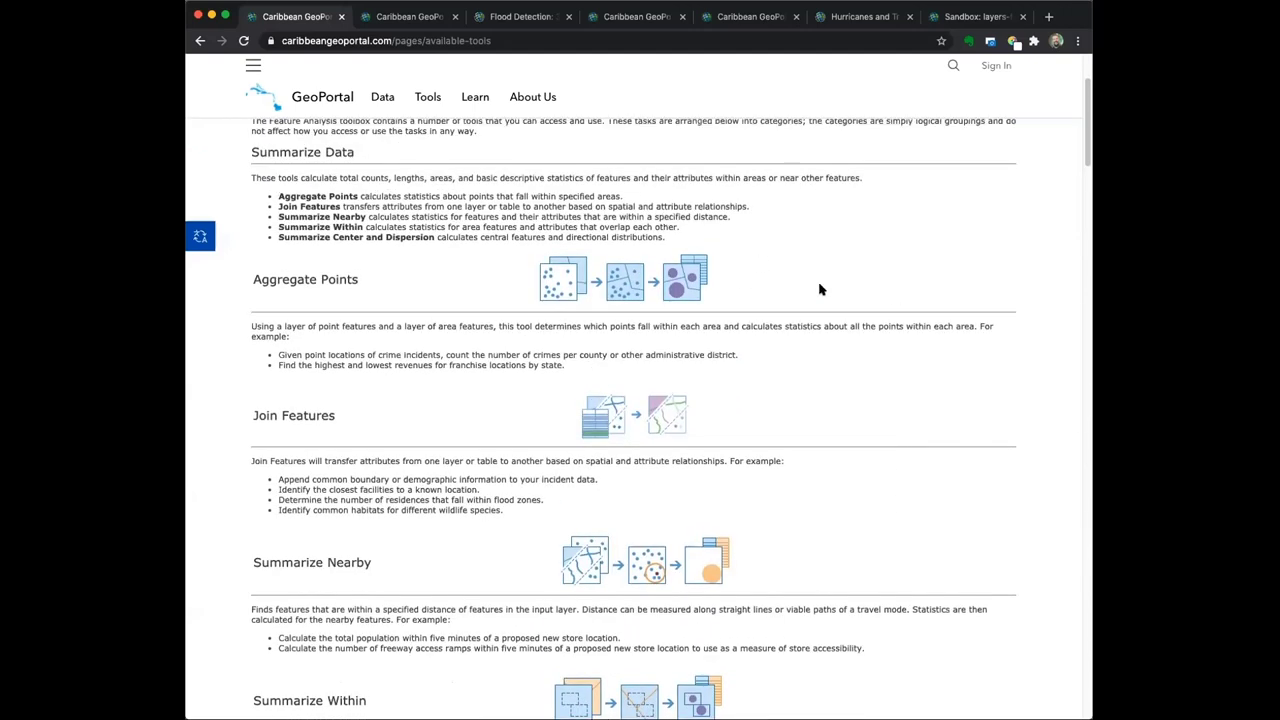
scroll(838, 444, down, 5)
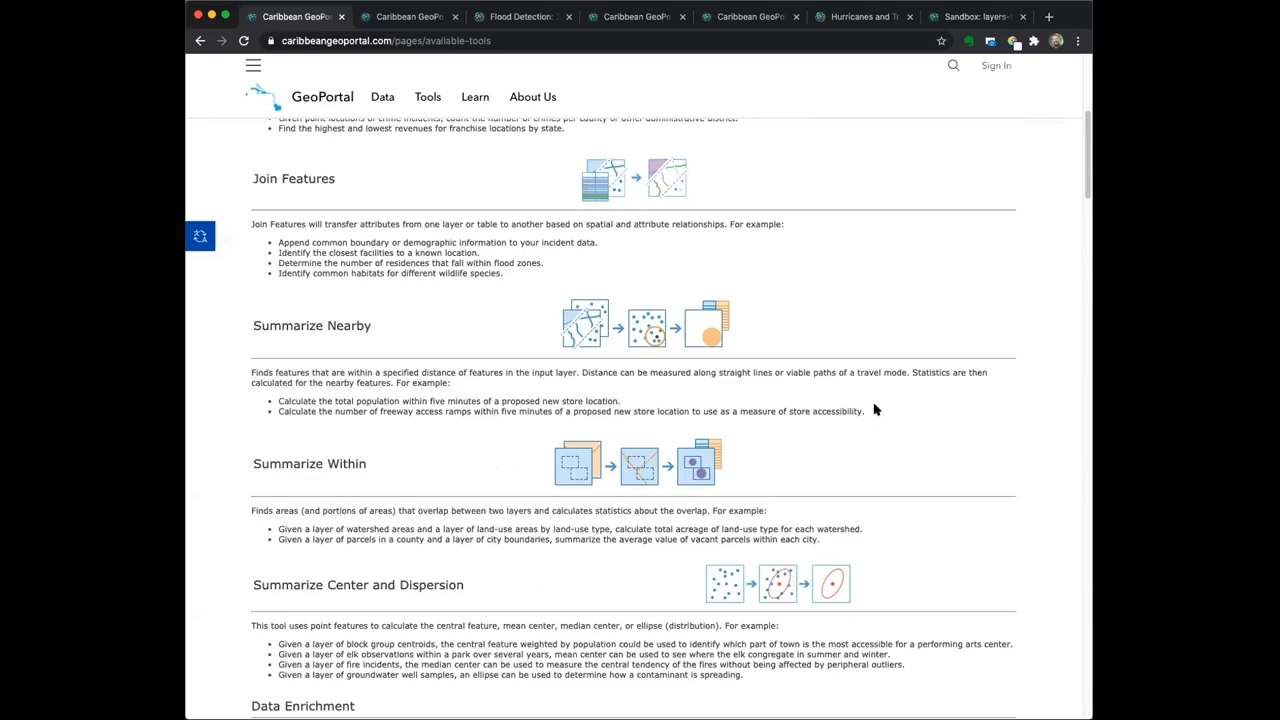
scroll(986, 510, down, 4)
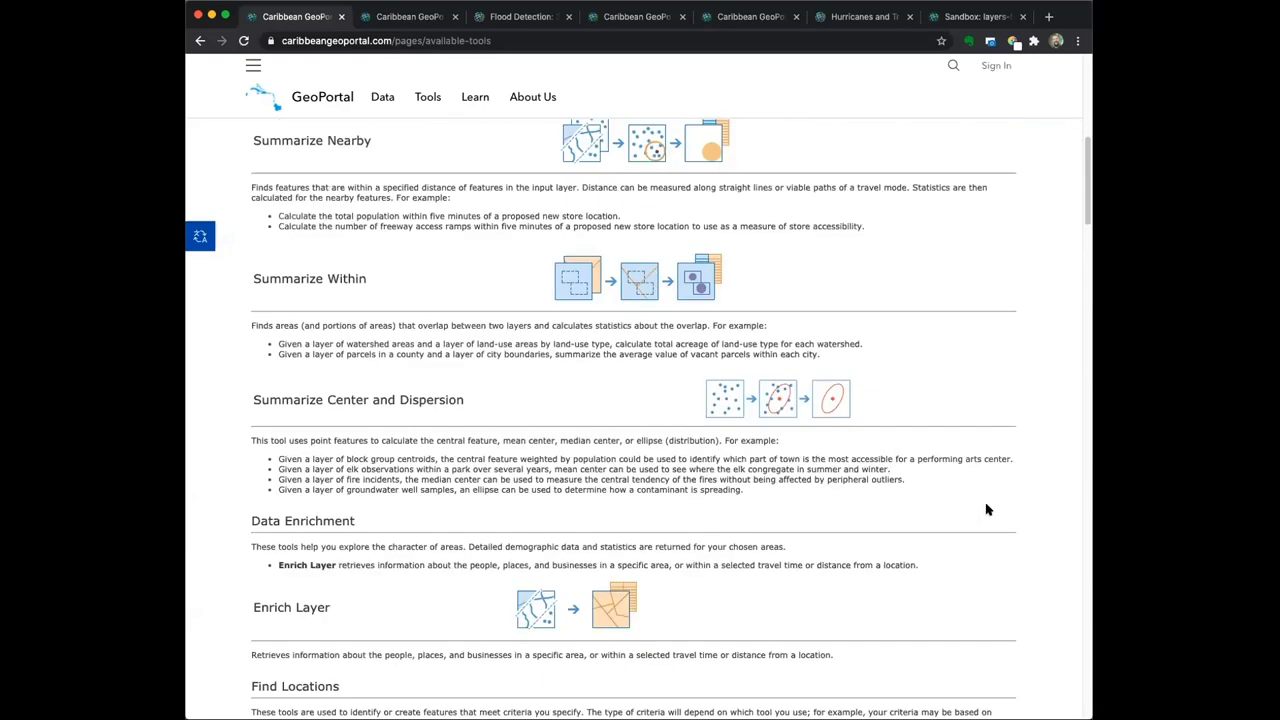
scroll(986, 511, down, 9)
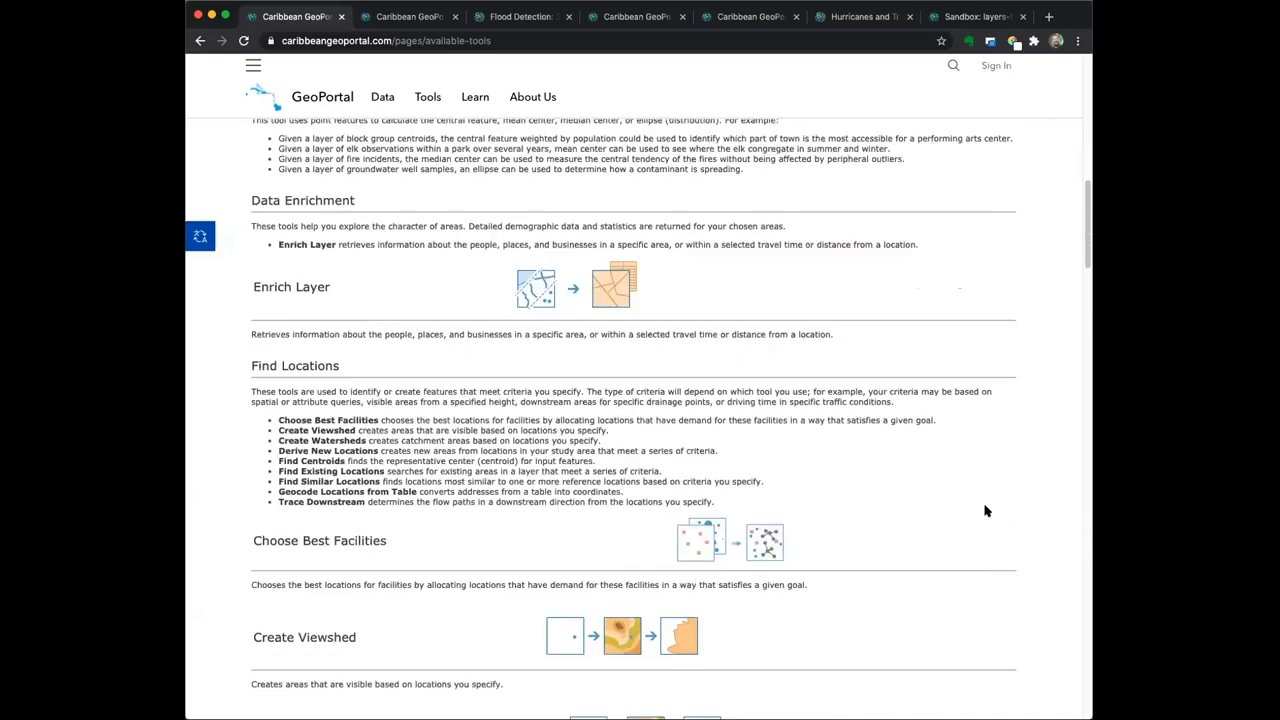
scroll(986, 511, down, 9)
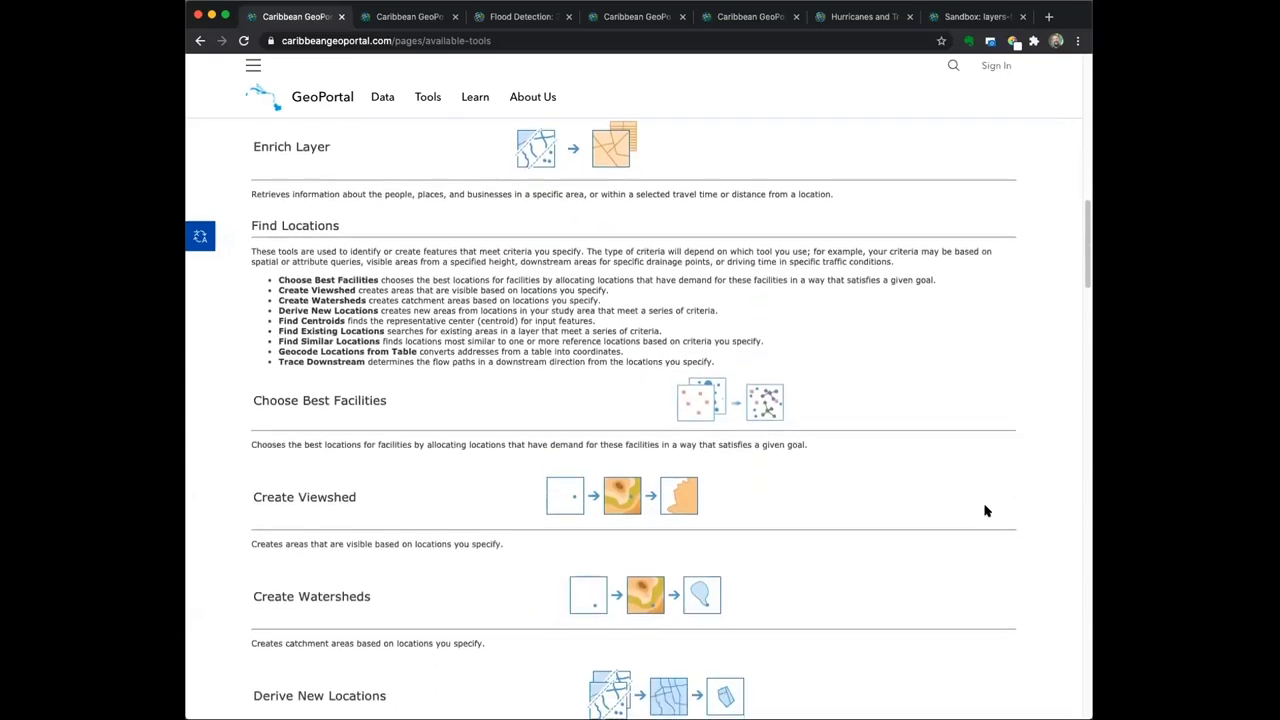
scroll(986, 511, down, 11)
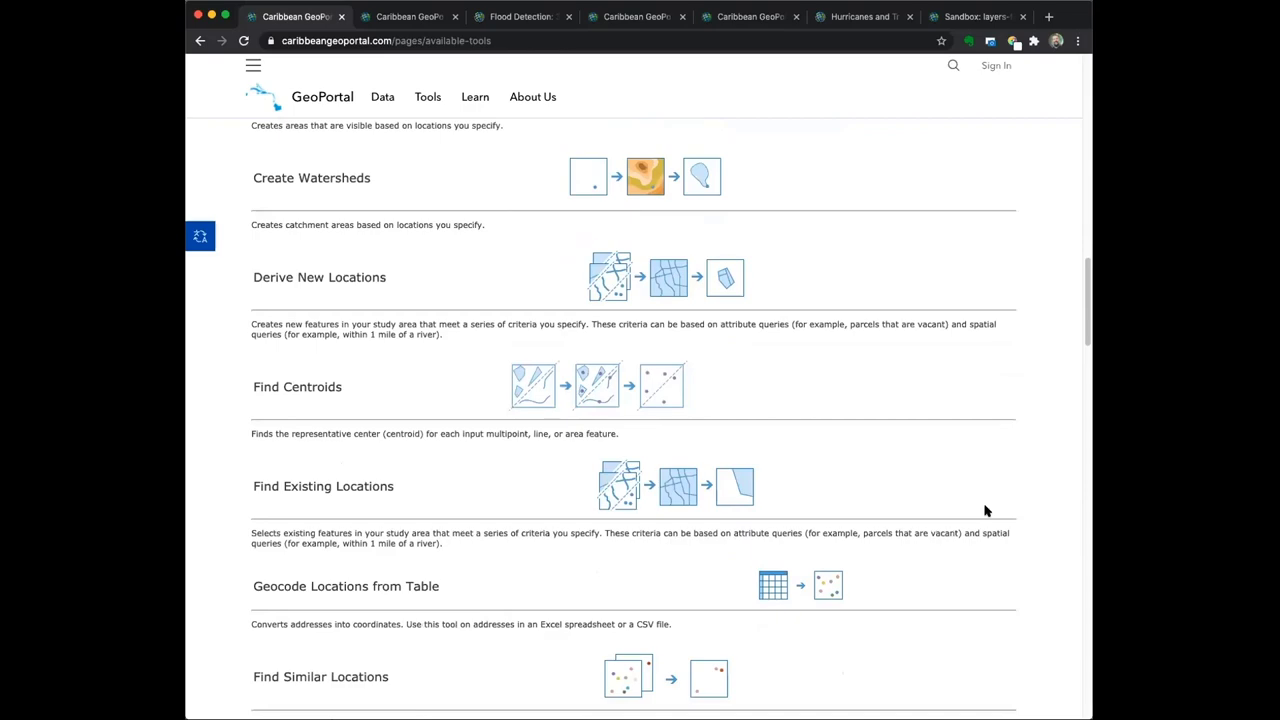
scroll(980, 511, down, 3)
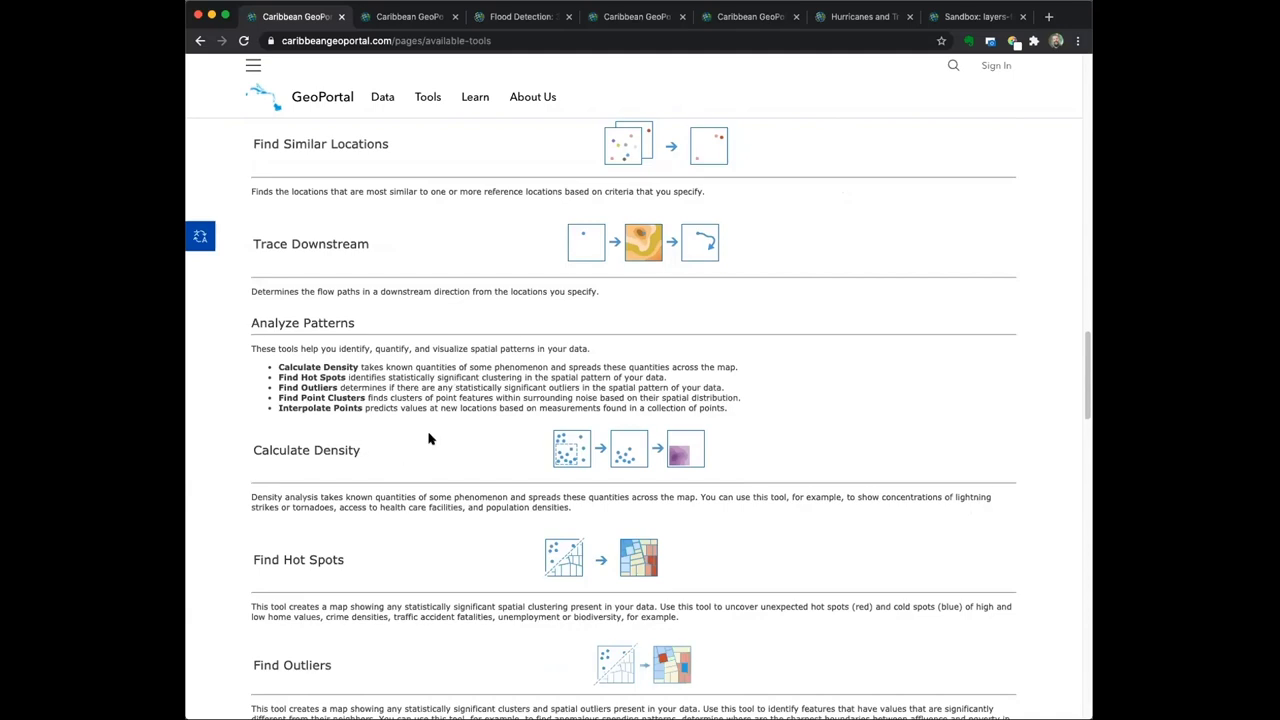
scroll(872, 477, down, 1)
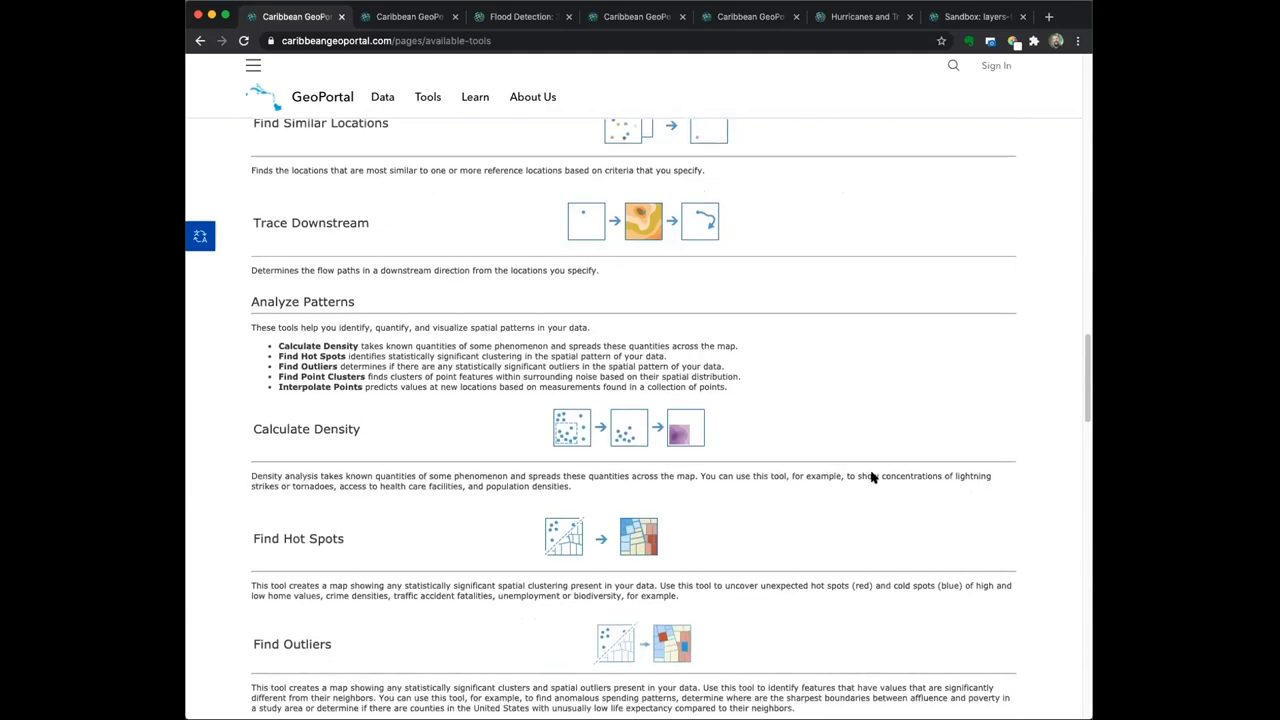
scroll(872, 477, down, 1)
scroll(872, 477, down, 5)
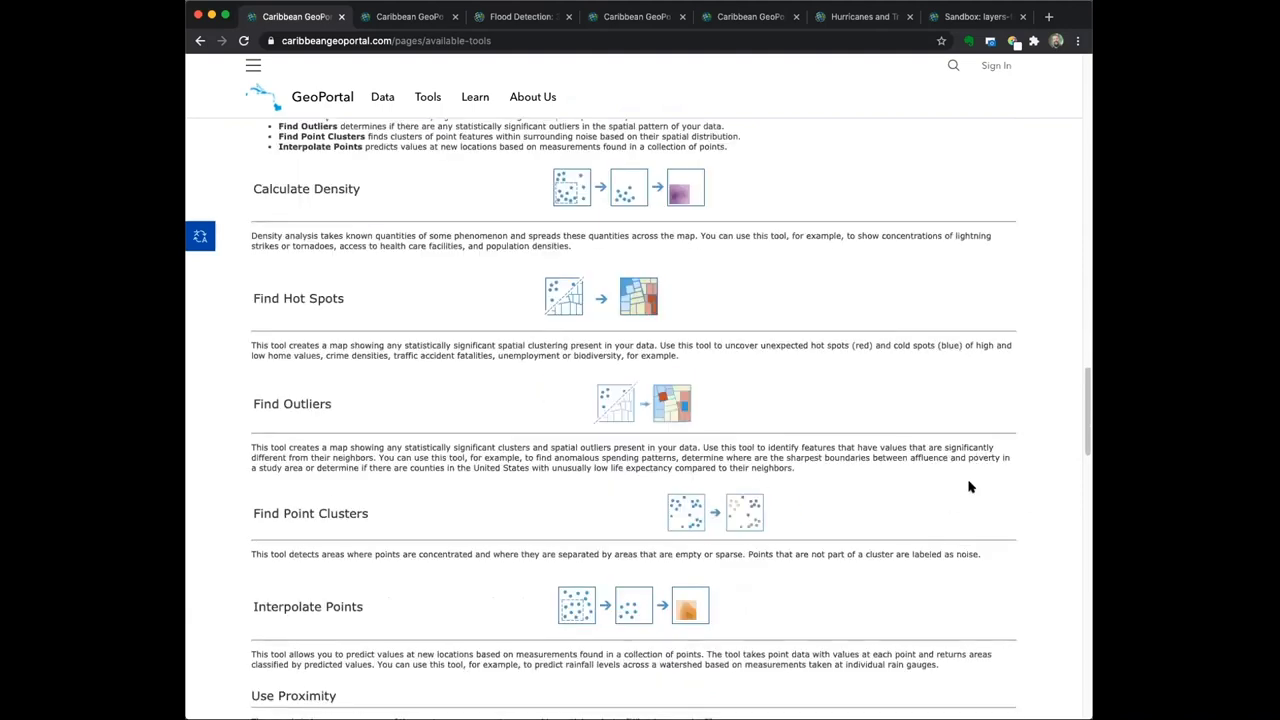
scroll(969, 487, down, 1)
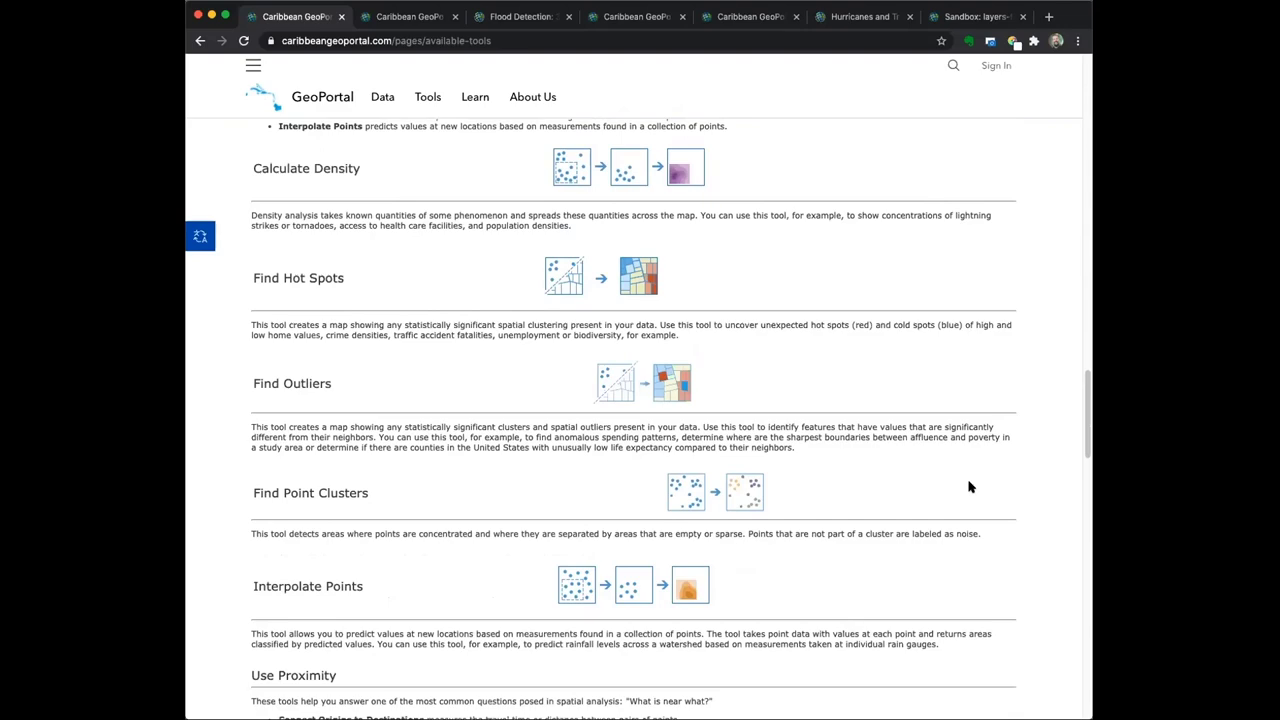
Continue down to Find Locations, then switch to the COVID-19 Response page
scroll(817, 494, up, 10)
scroll(817, 494, up, 15)
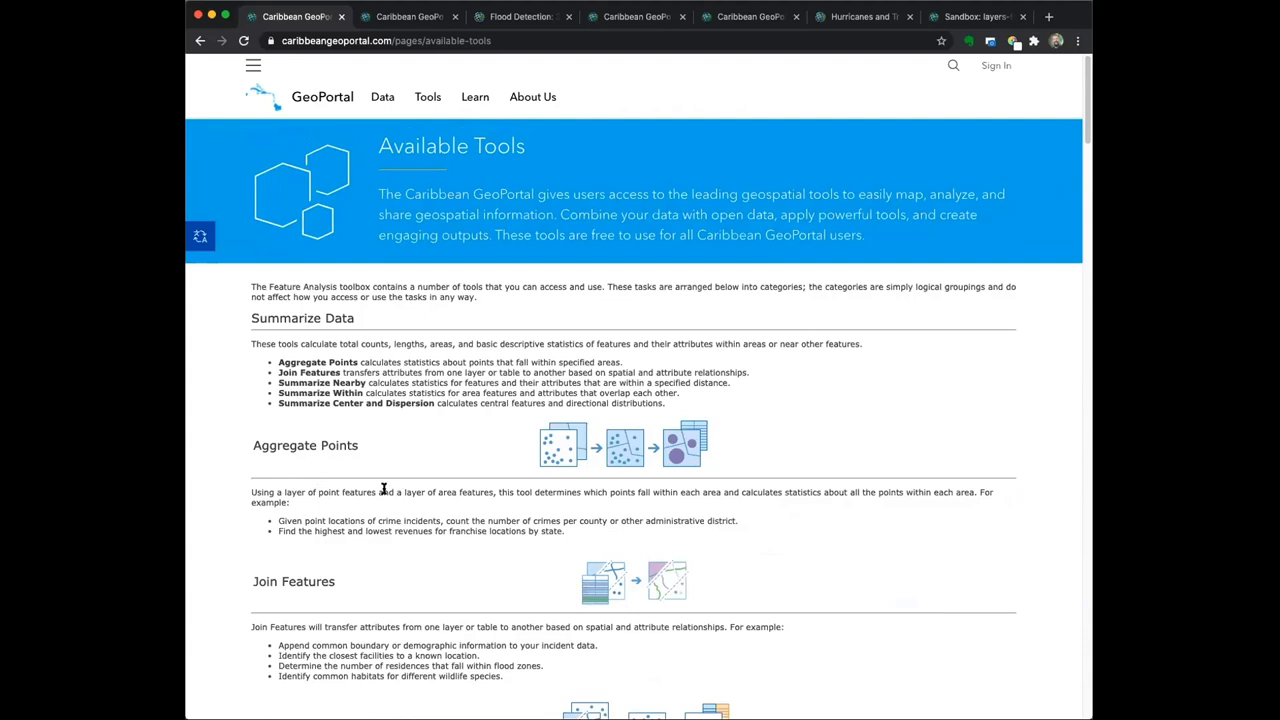
scroll(383, 489, down, 1)
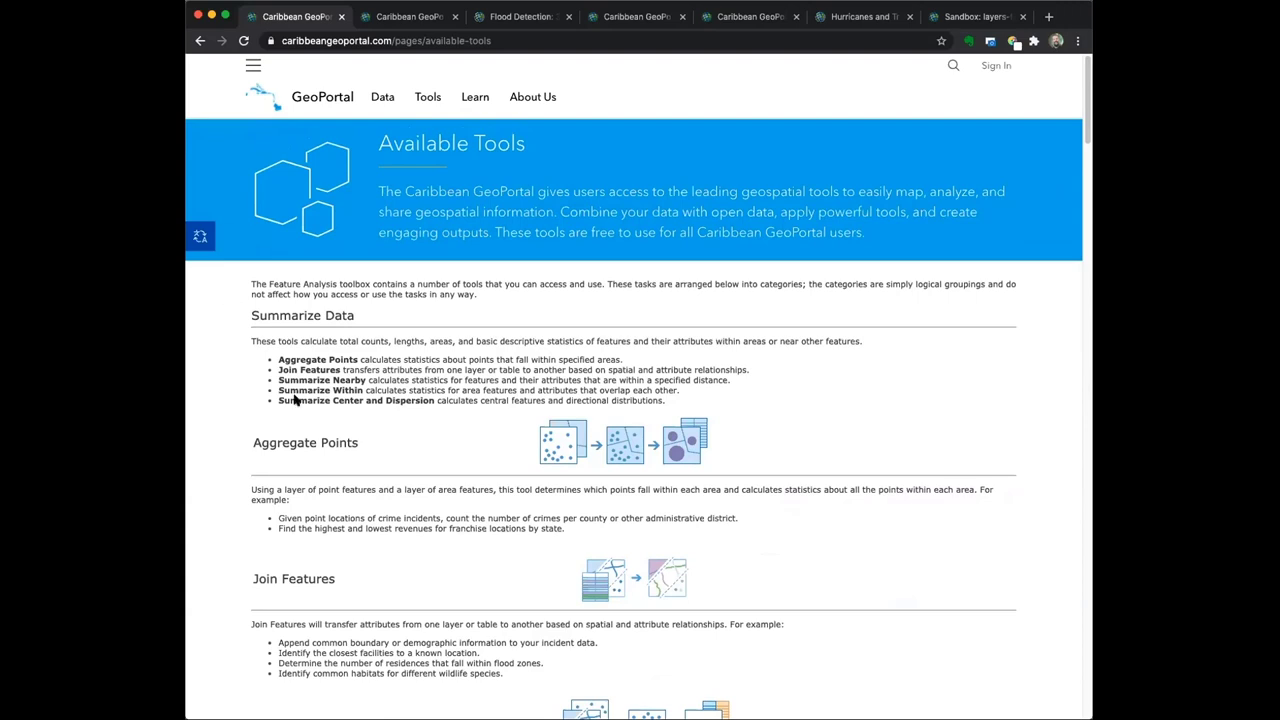
scroll(440, 415, down, 3)
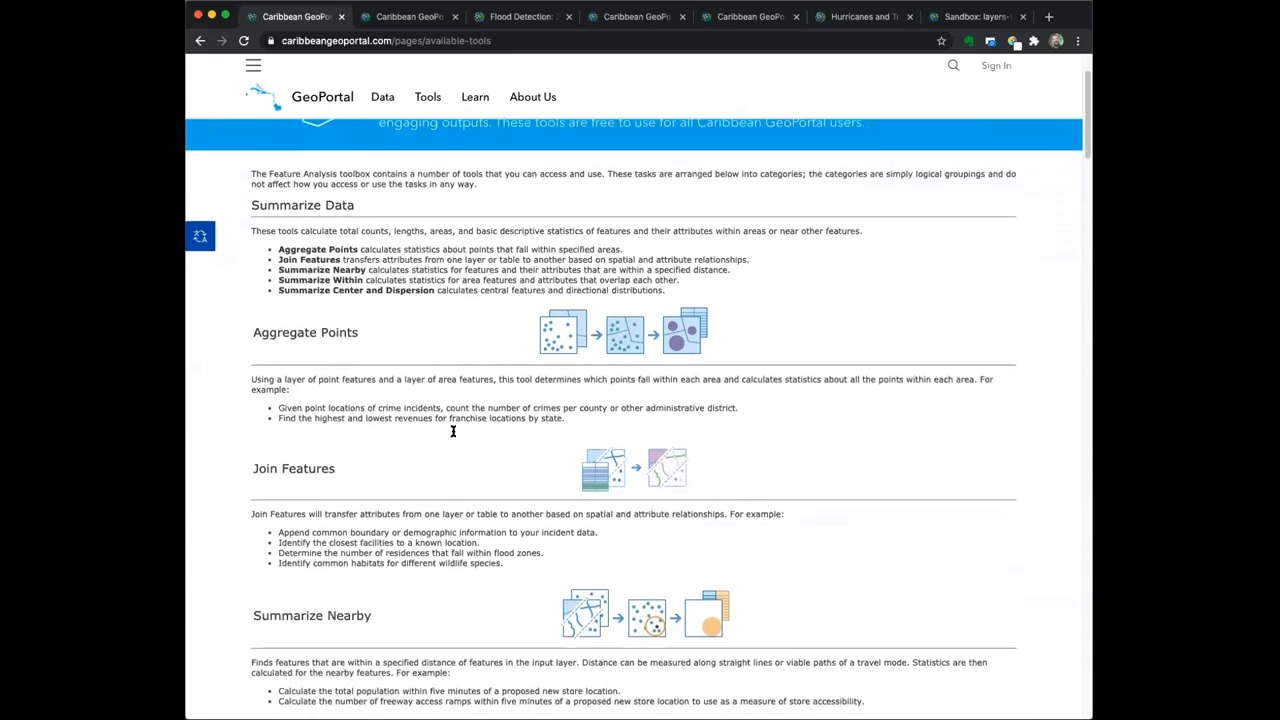
scroll(455, 430, down, 5)
scroll(460, 428, up, 2)
scroll(471, 437, down, 1)
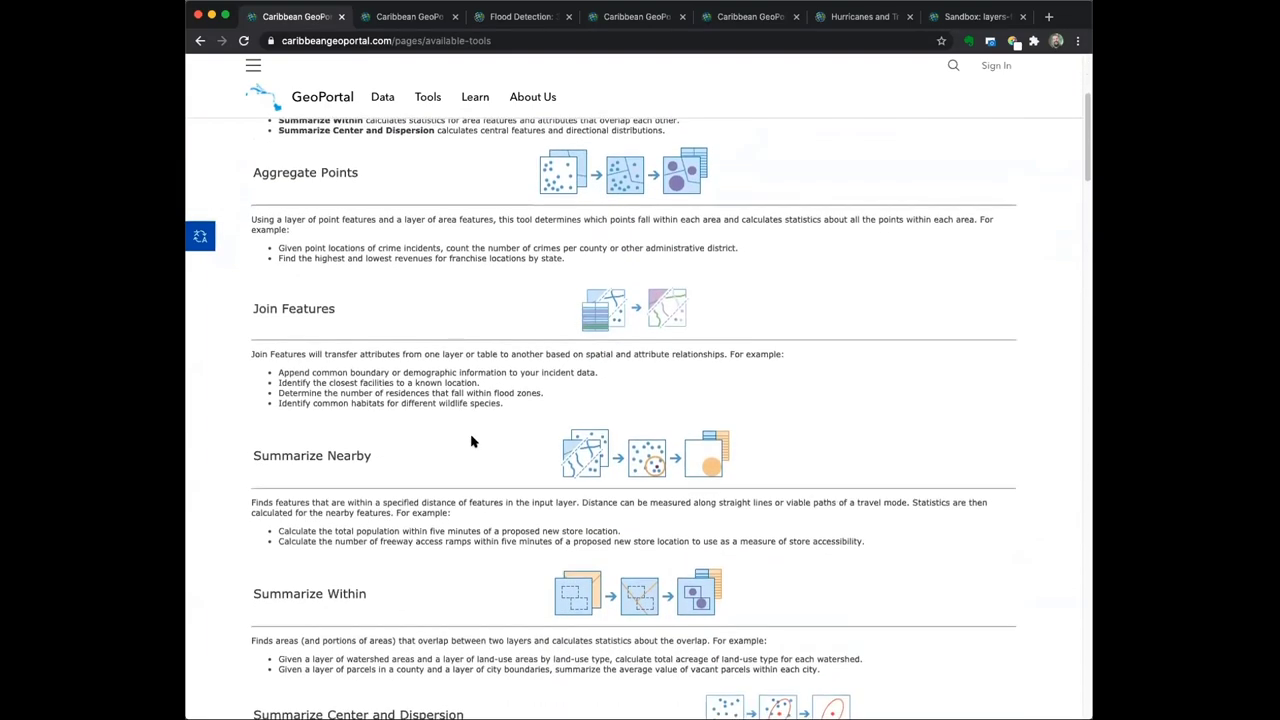
scroll(473, 440, down, 3)
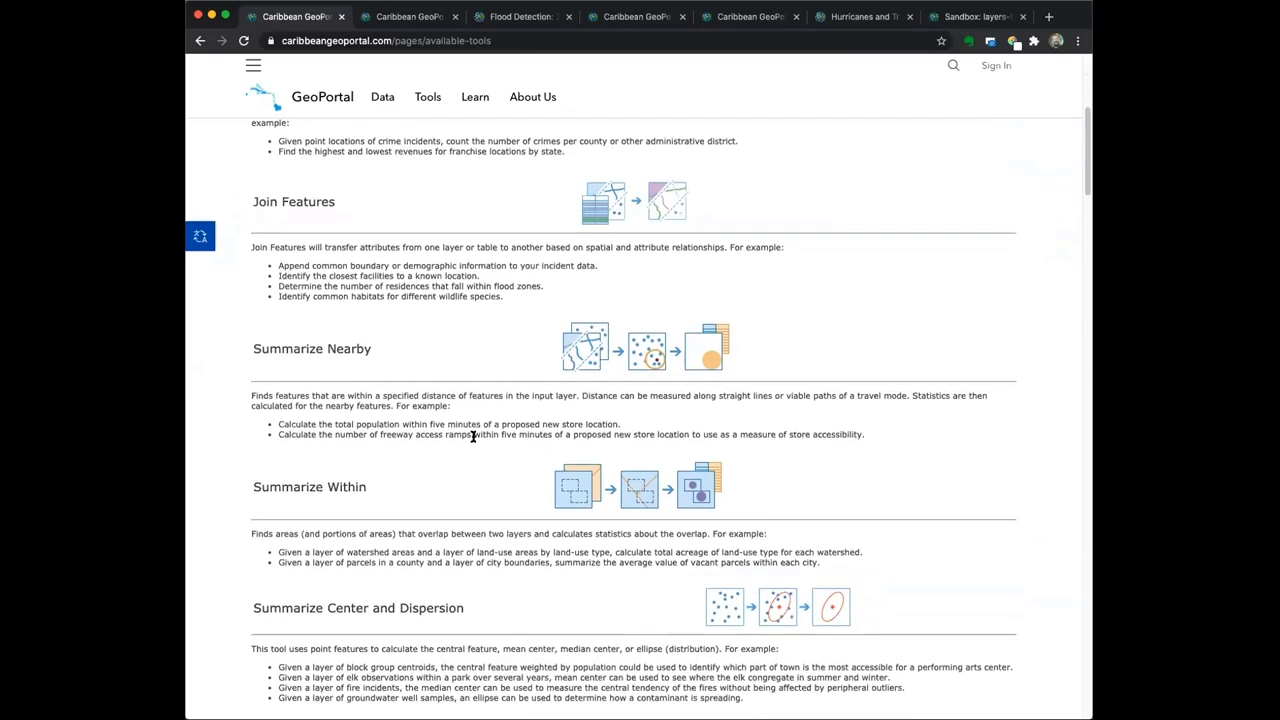
scroll(473, 436, down, 2)
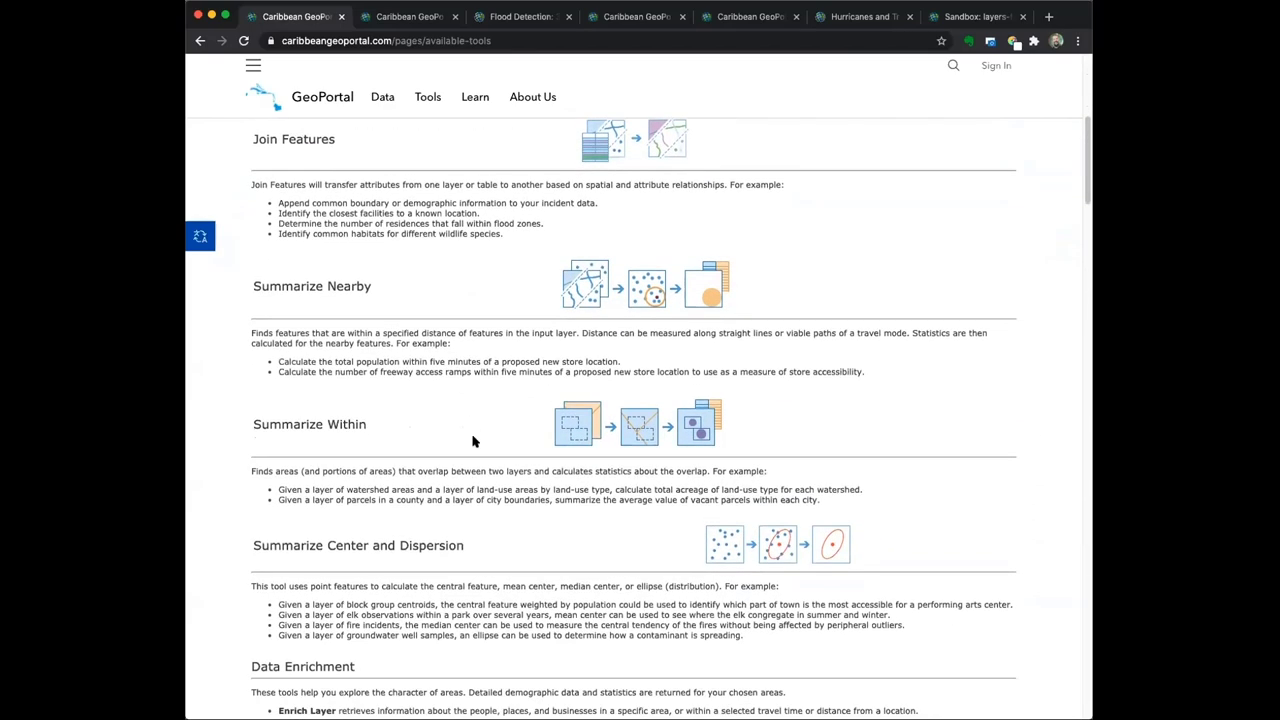
scroll(473, 440, down, 1)
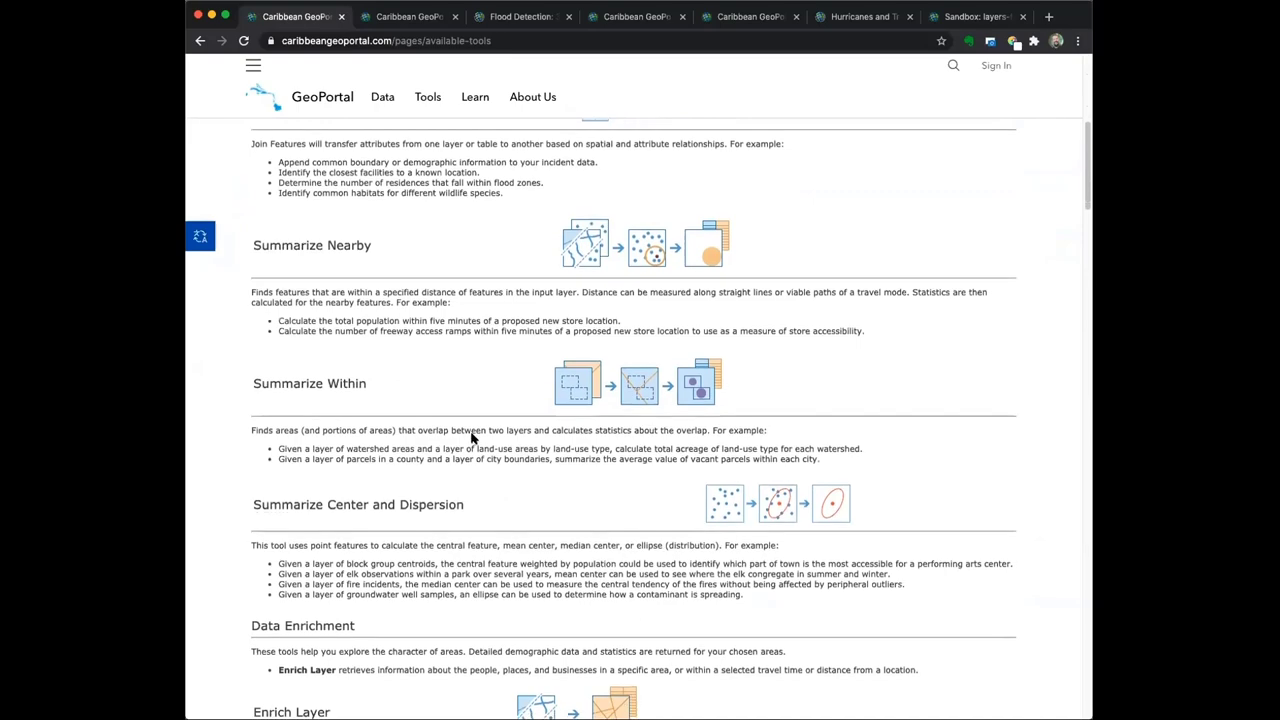
scroll(473, 440, down, 2)
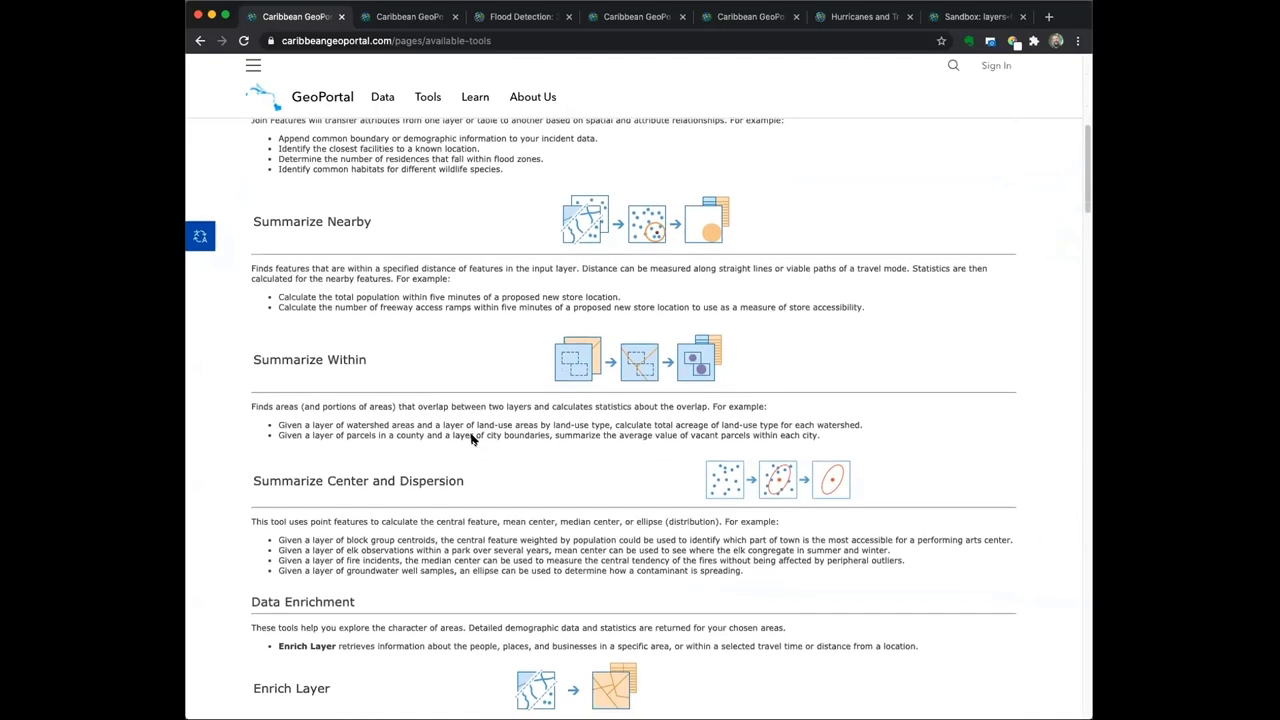
scroll(473, 440, down, 1)
scroll(473, 440, down, 1)
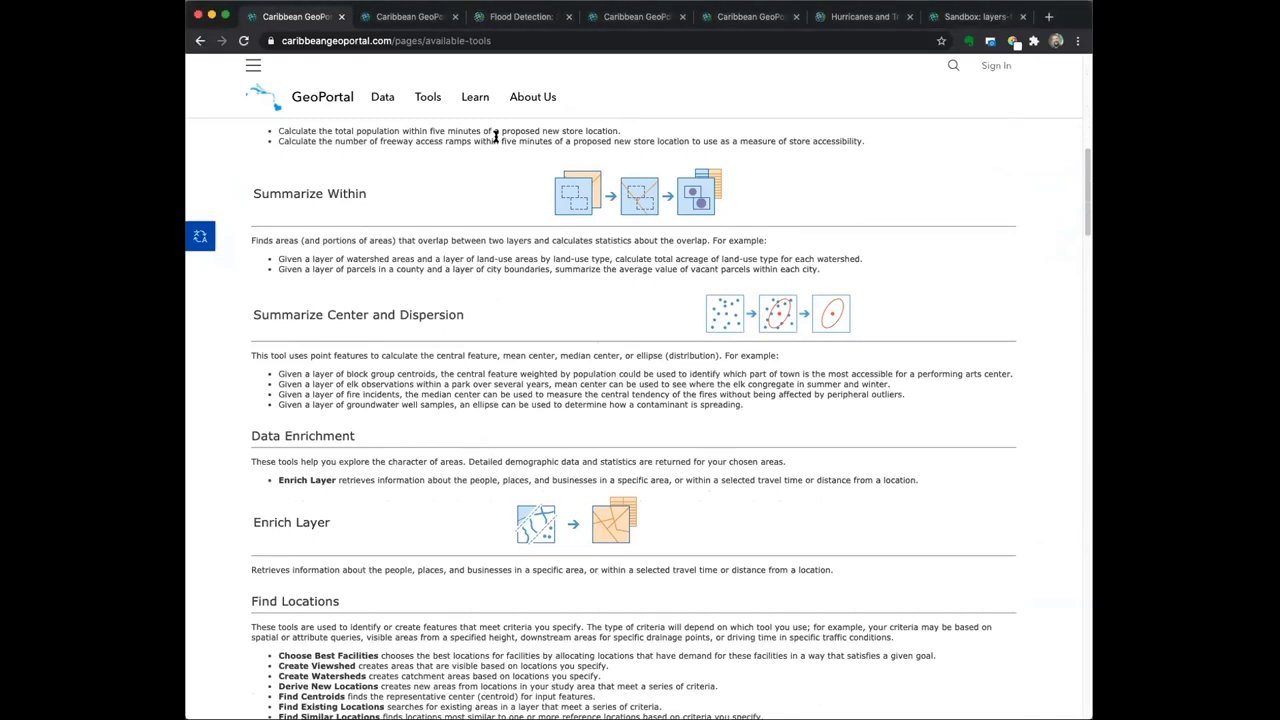
click(645, 17)
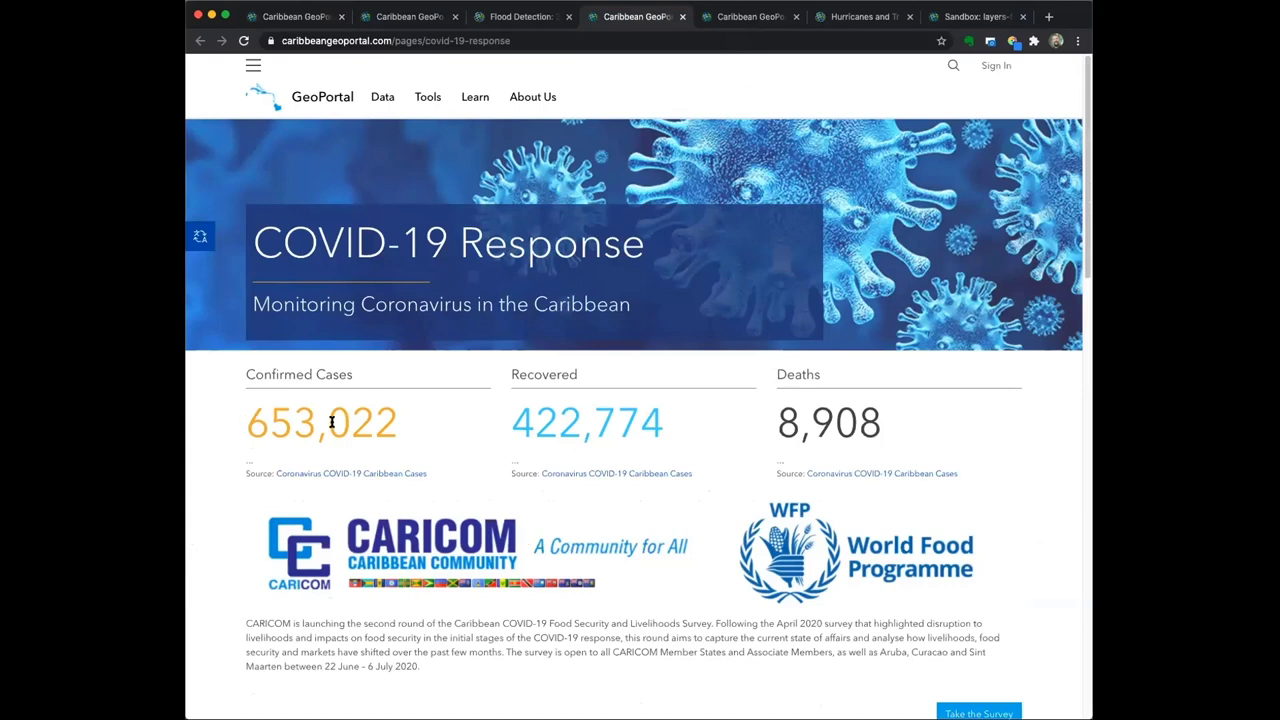
Highlight the 653,022 confirmed-cases figure, then scroll down to the Create your own Maps section
drag(245, 425, 393, 427)
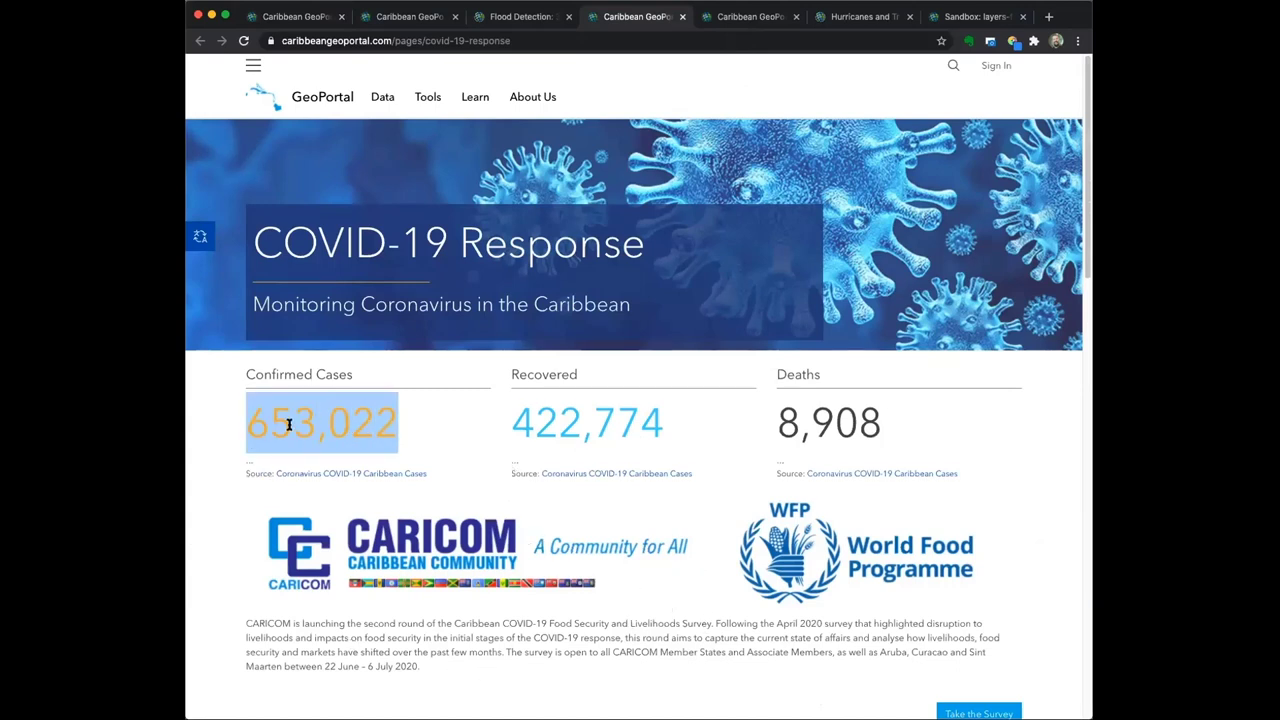
click(406, 428)
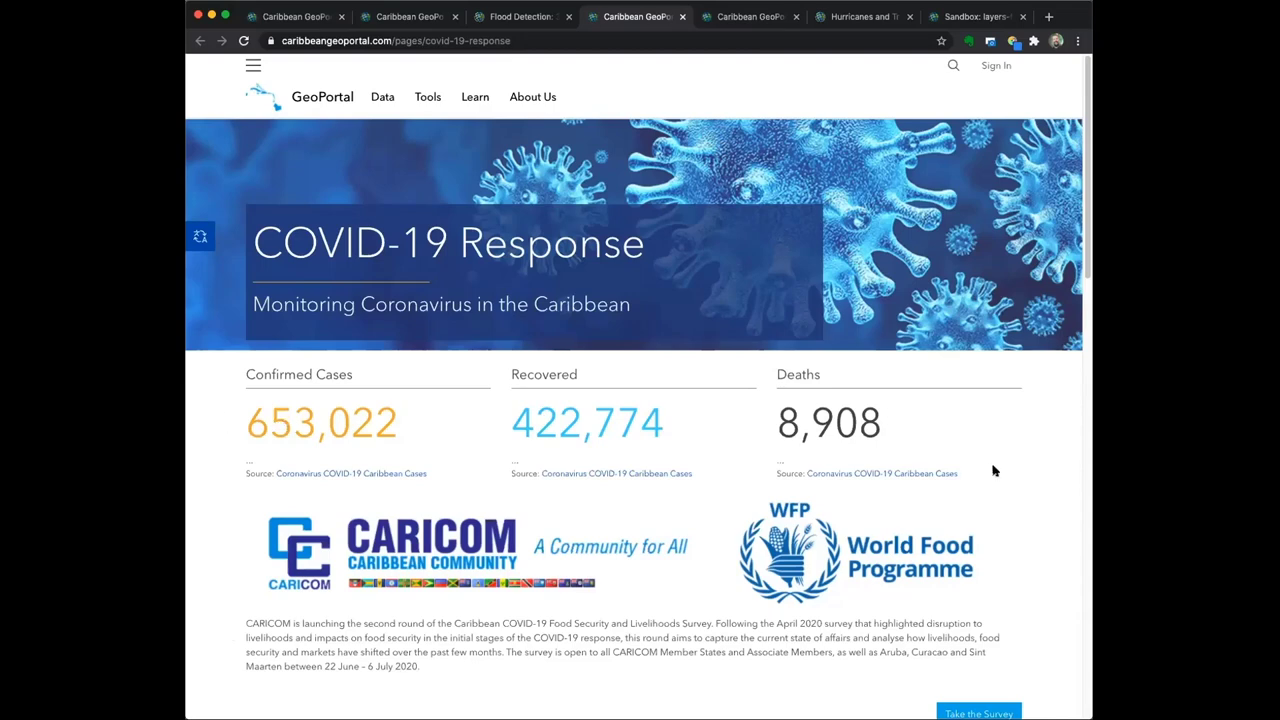
scroll(995, 468, down, 3)
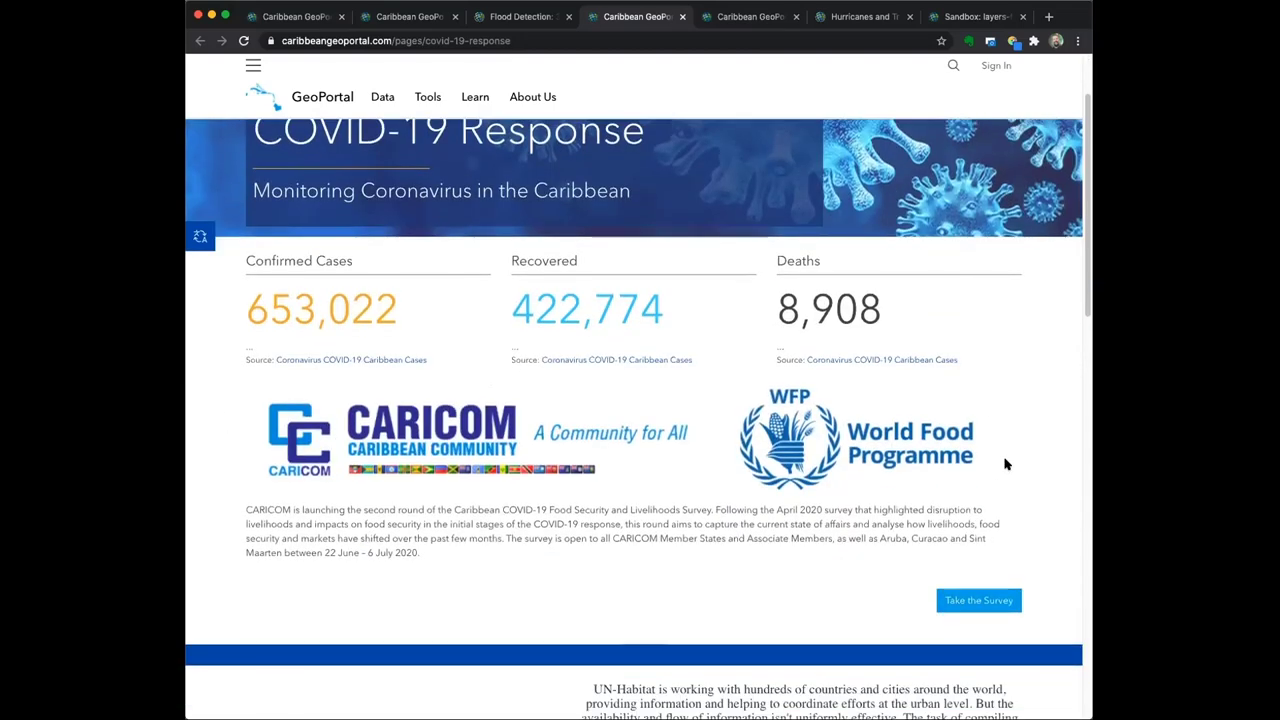
scroll(768, 570, down, 8)
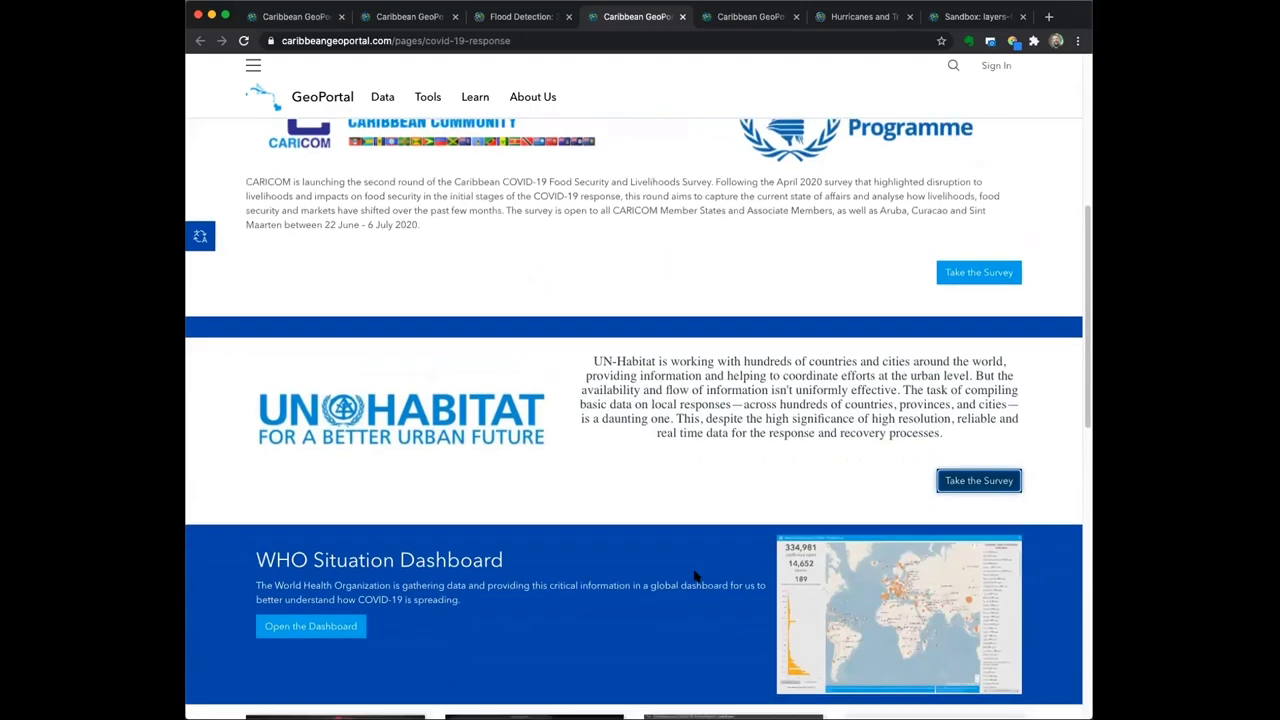
scroll(697, 577, down, 18)
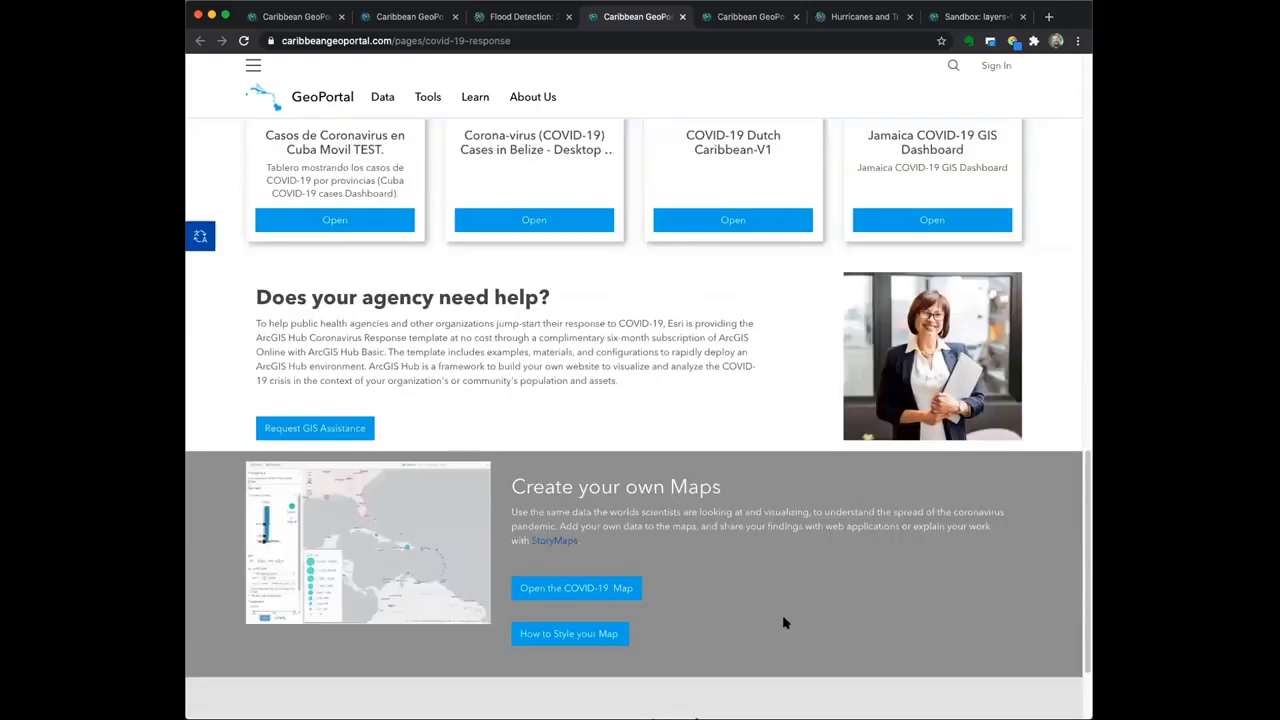
Open the COVID-19 Map link in a new tab and switch to the Covid-19 Caribbean Map
right_click(570, 588)
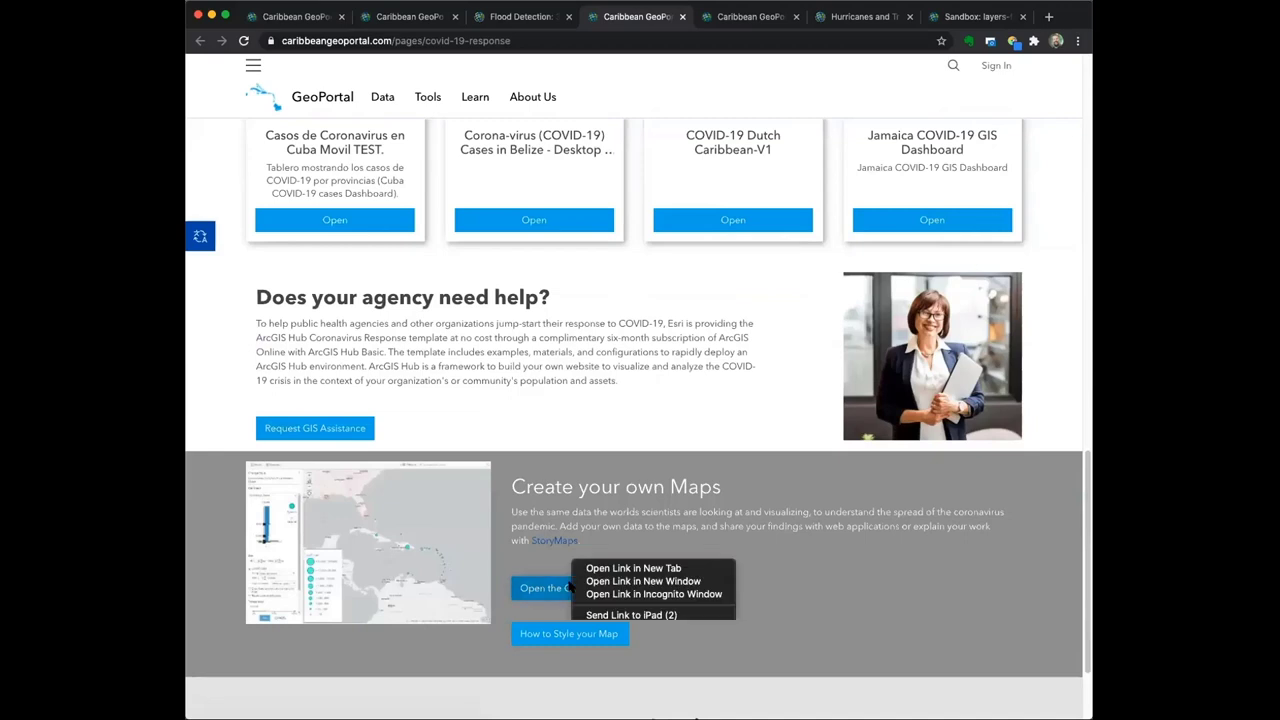
click(633, 568)
click(685, 16)
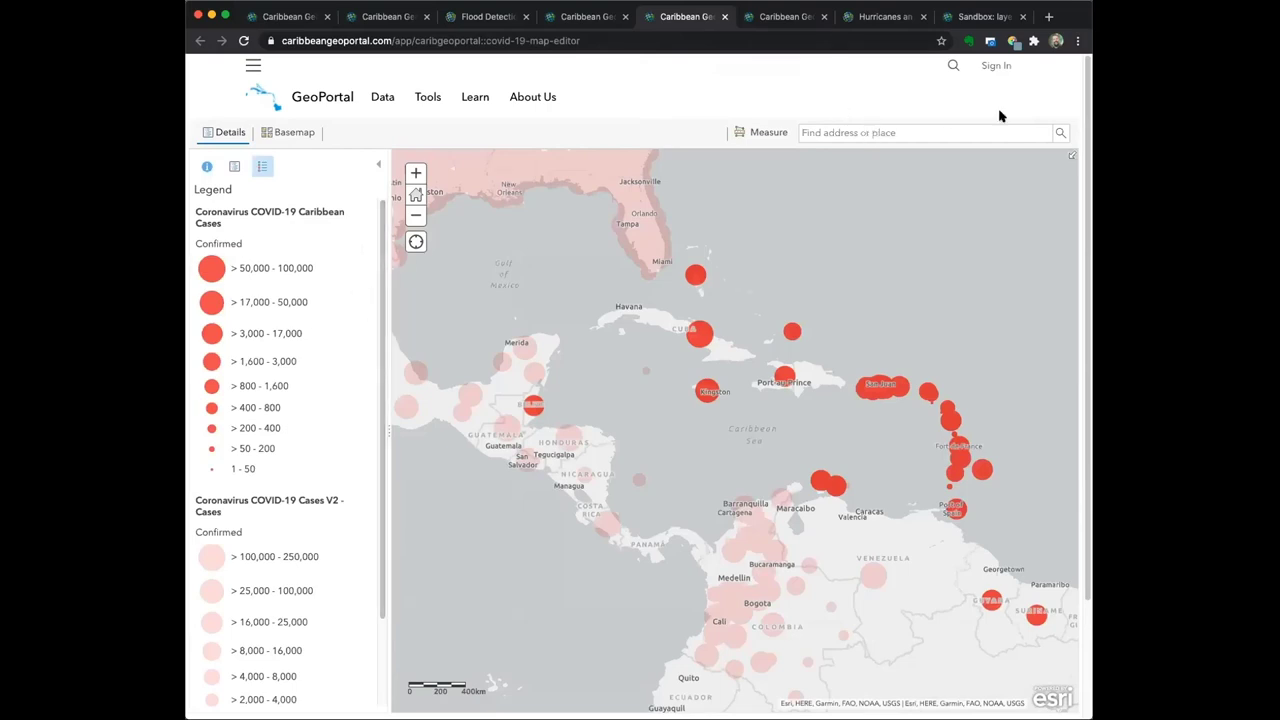
Search 'kingston', jump to Kingston, JAM, and dismiss the result note
text(kingston)
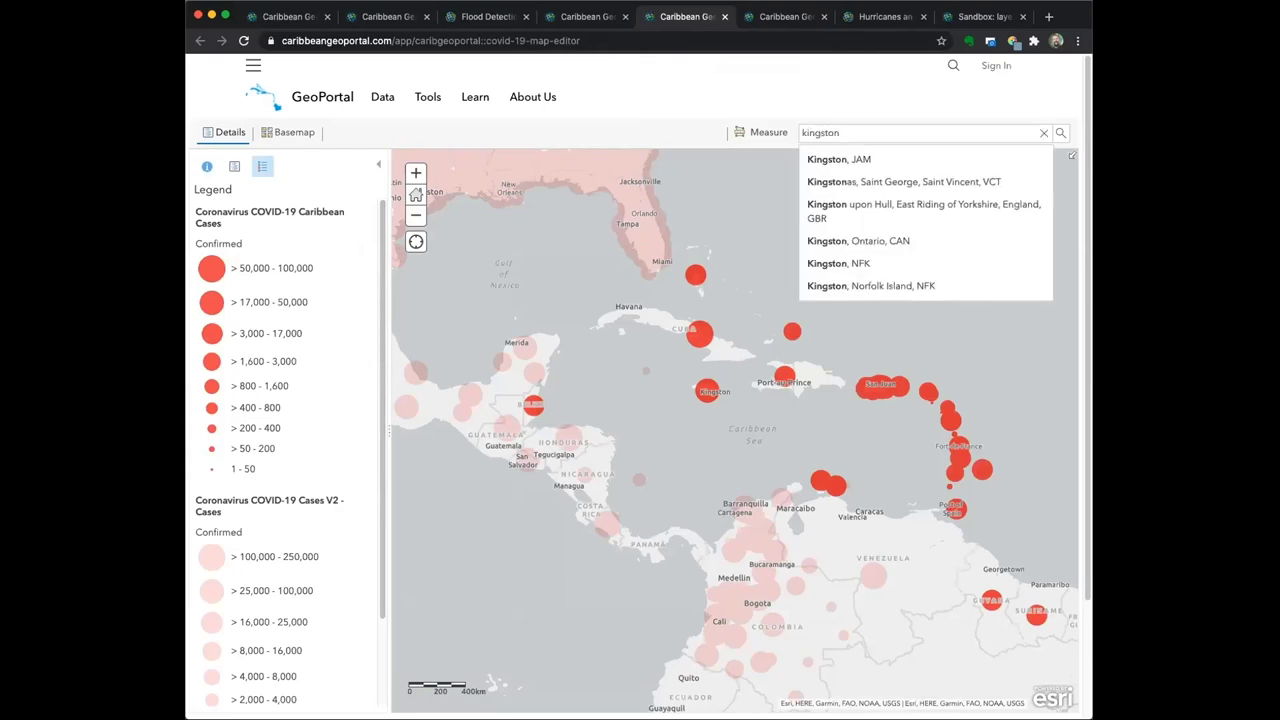
click(880, 159)
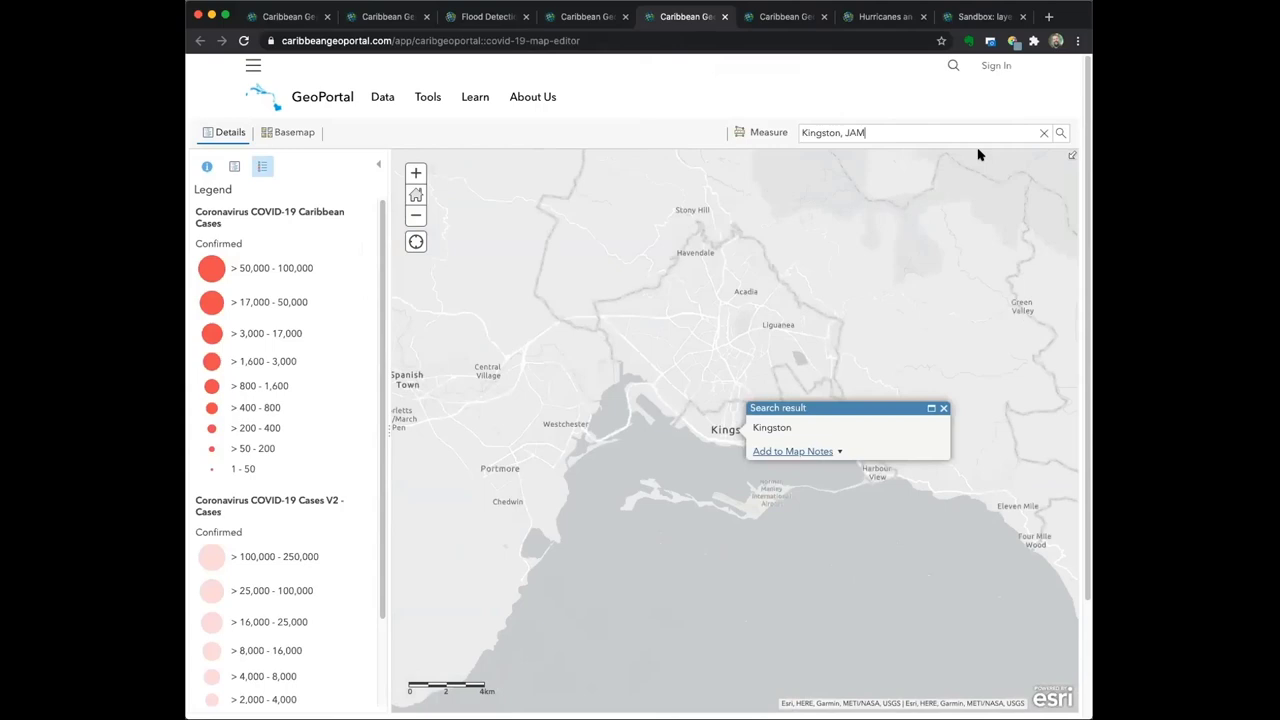
click(943, 408)
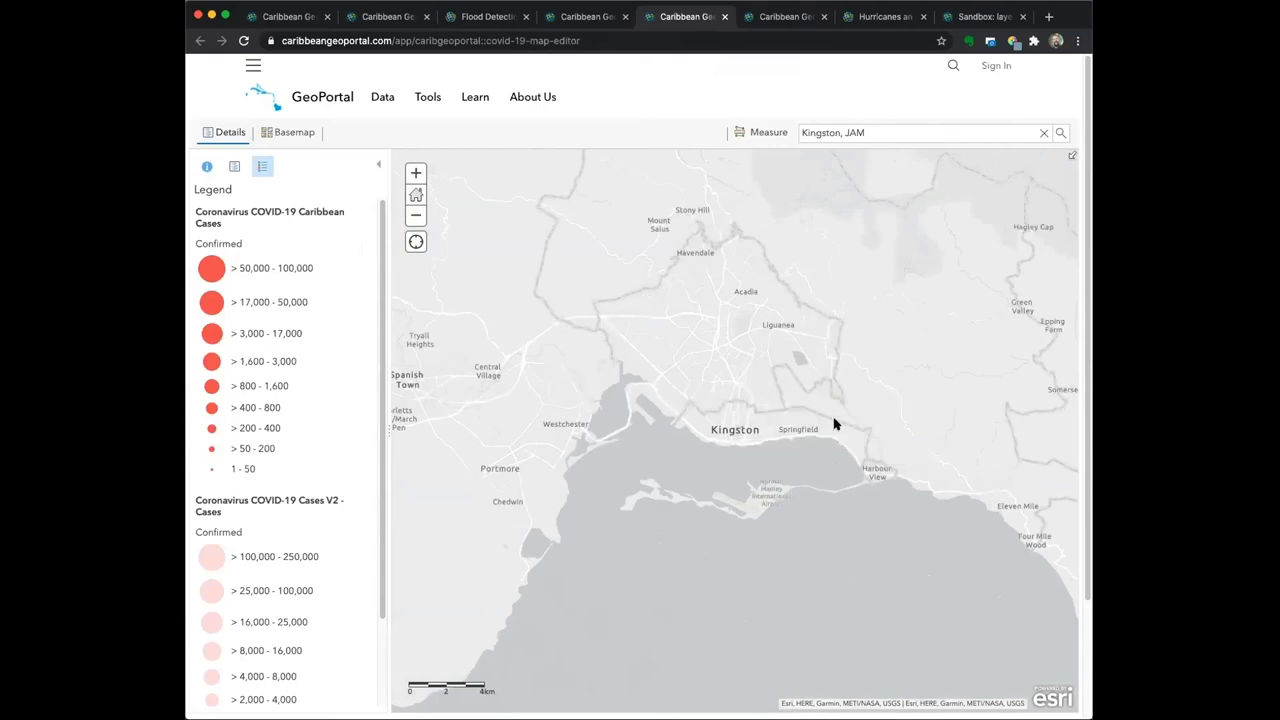
Zoom and pan the map to show all of Jamaica
scroll(683, 524, up, 1)
scroll(683, 524, up, 1)
scroll(683, 522, down, 2)
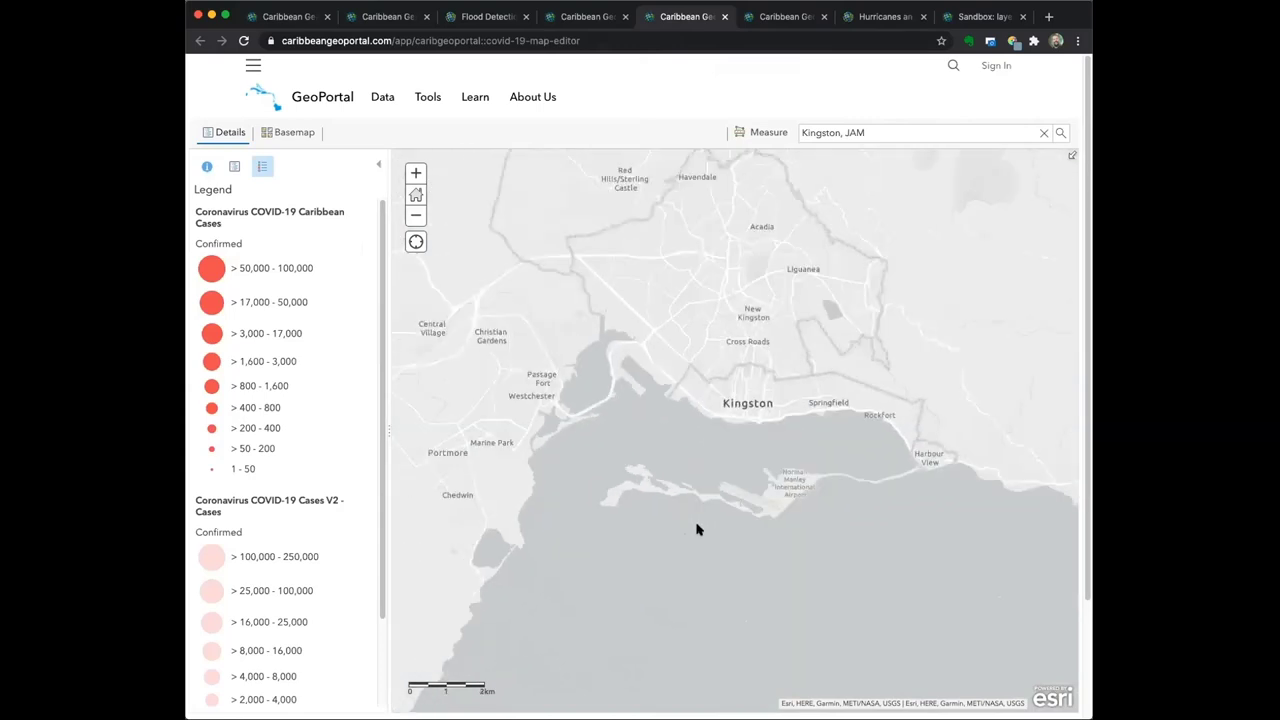
scroll(731, 524, down, 1)
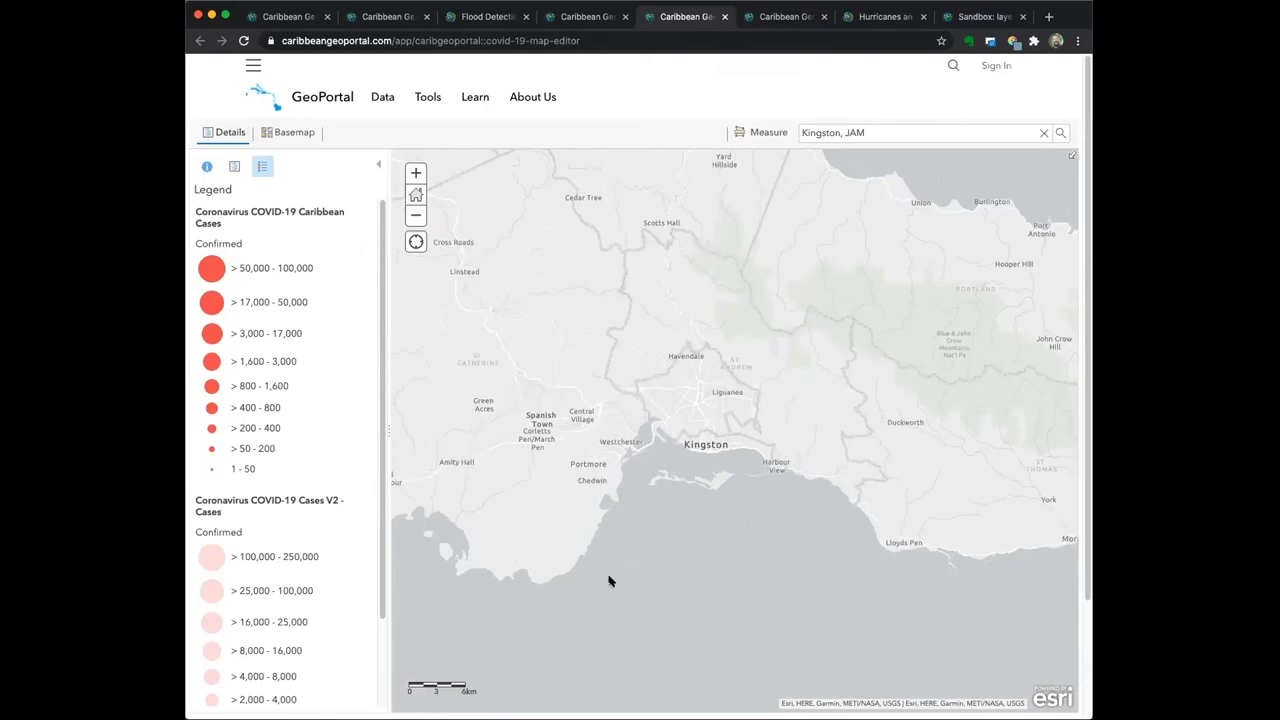
scroll(745, 523, down, 1)
scroll(691, 499, down, 1)
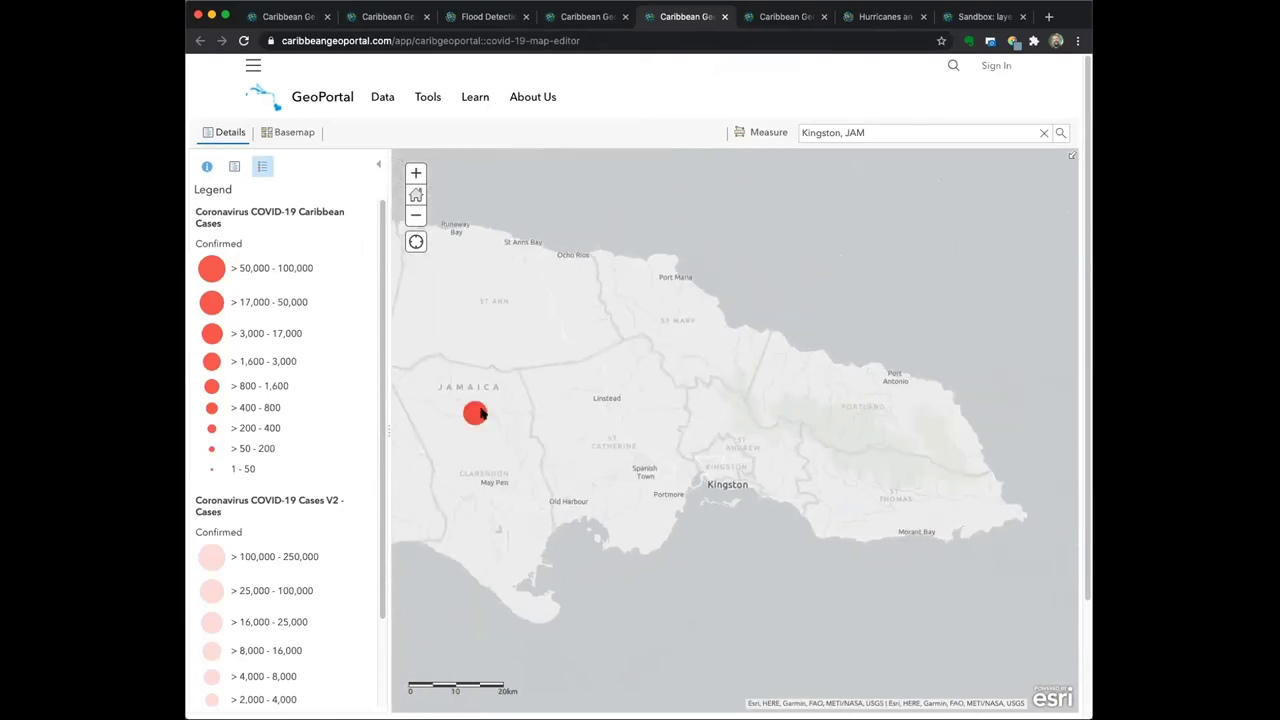
drag(590, 460, 633, 427)
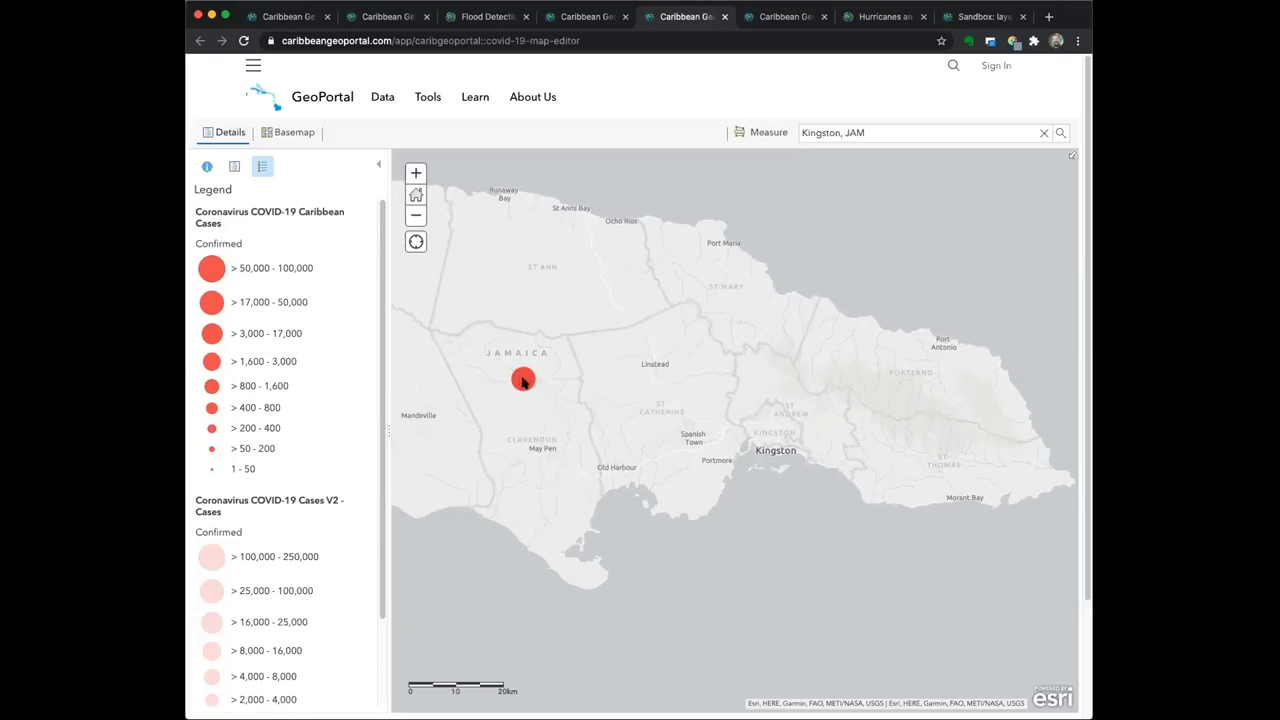
View Jamaica's COVID-19 case details, close them, and clear the place search
click(523, 380)
scroll(681, 385, down, 3)
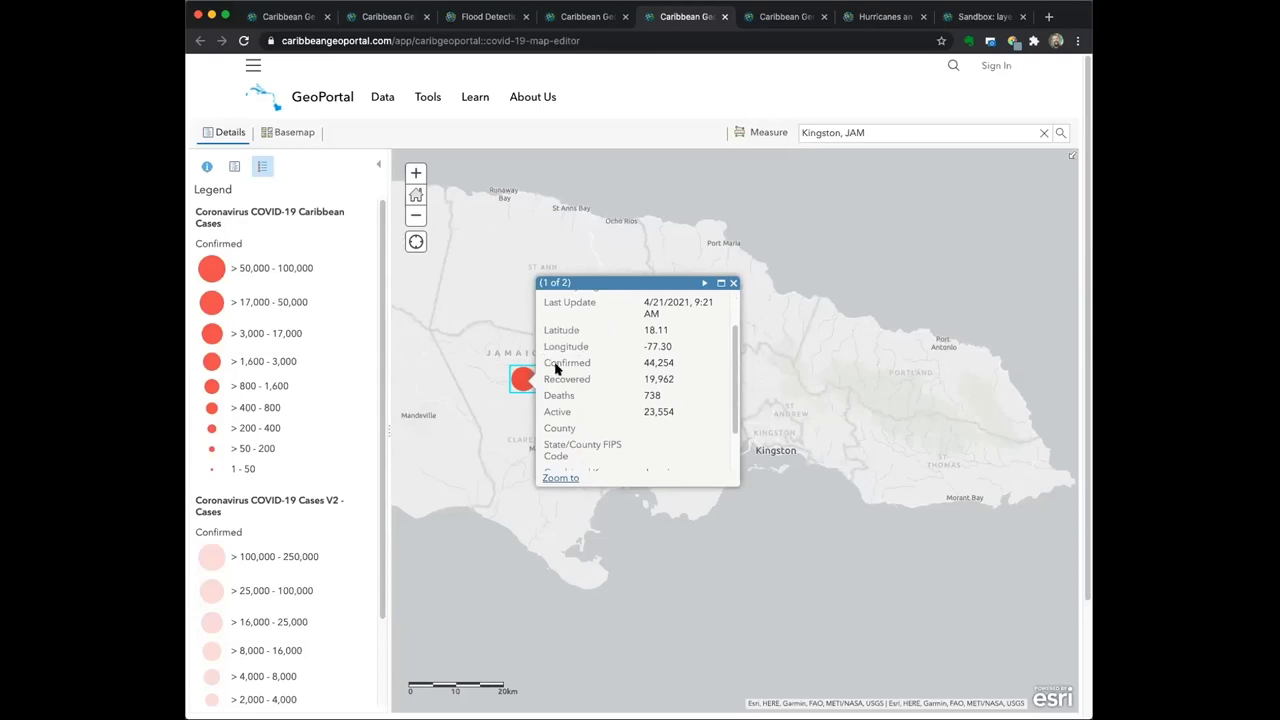
click(732, 285)
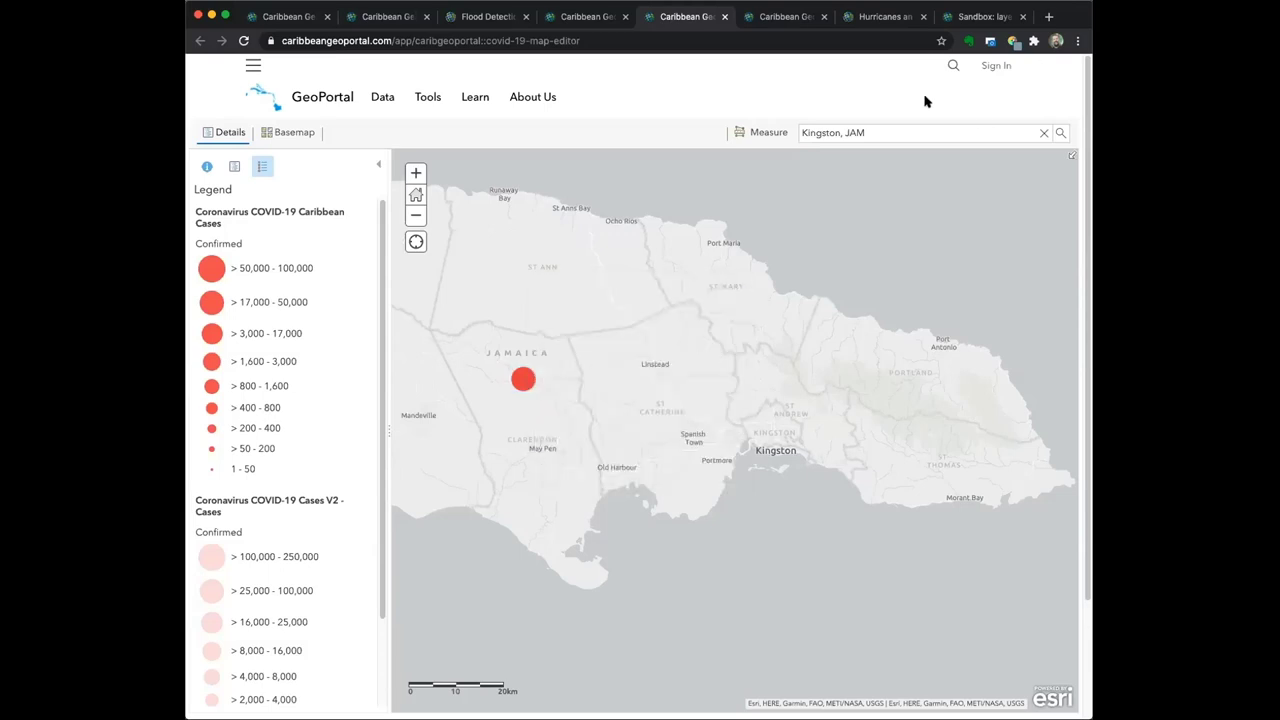
click(1042, 131)
Search 'st v' and zoom the map to St Vincent e Grenadini
text(grenda)
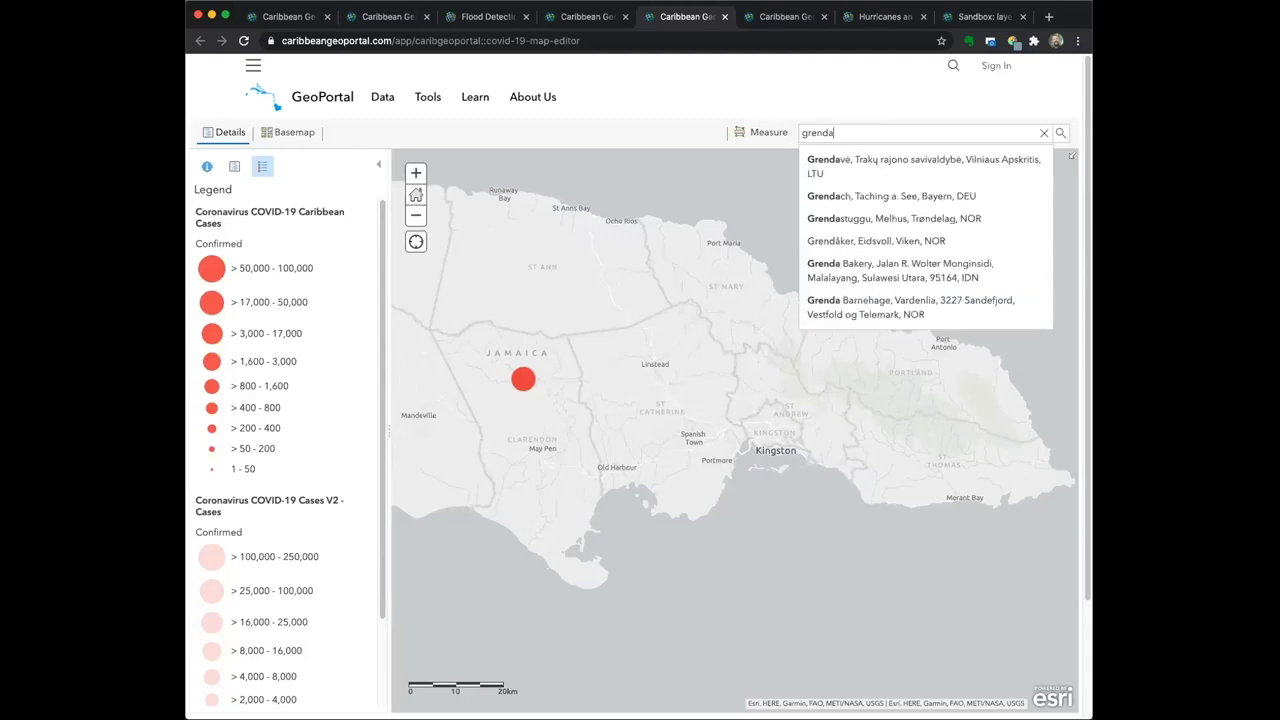
key(BackSpace)
key(BackSpace)
key(BackSpace)
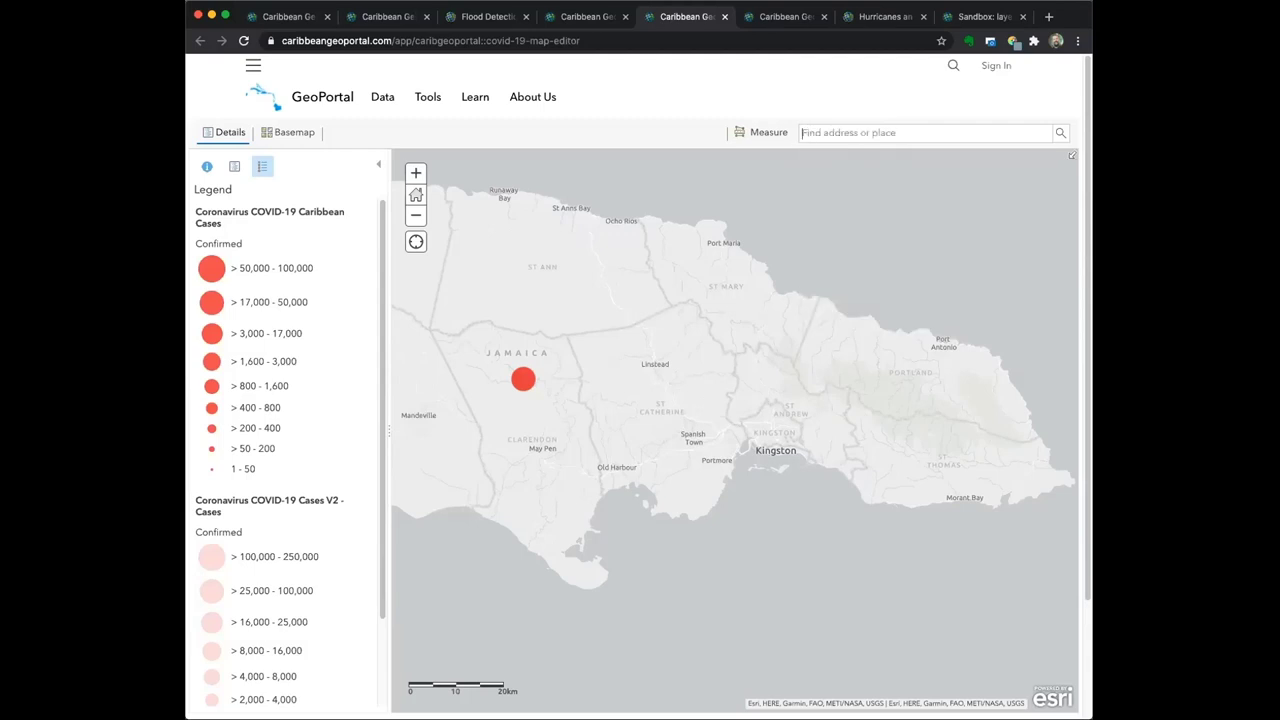
text(st v)
key(BackSpace)
key(BackSpace)
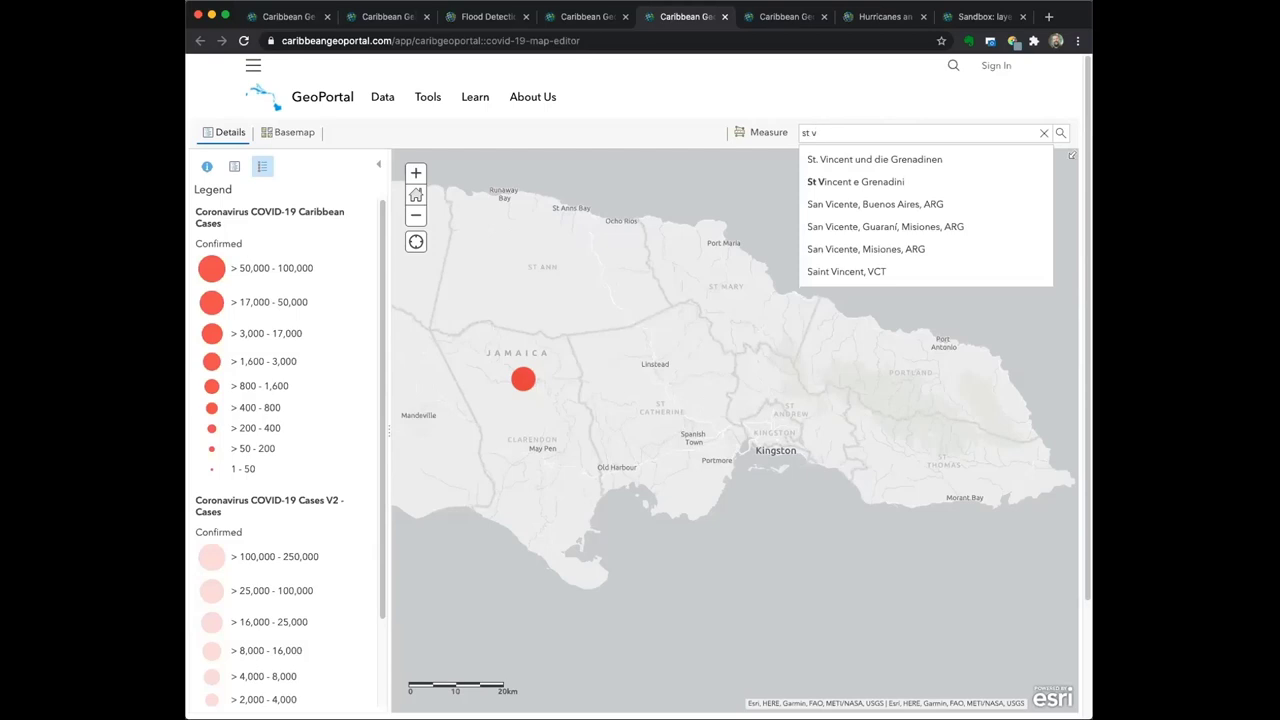
click(869, 181)
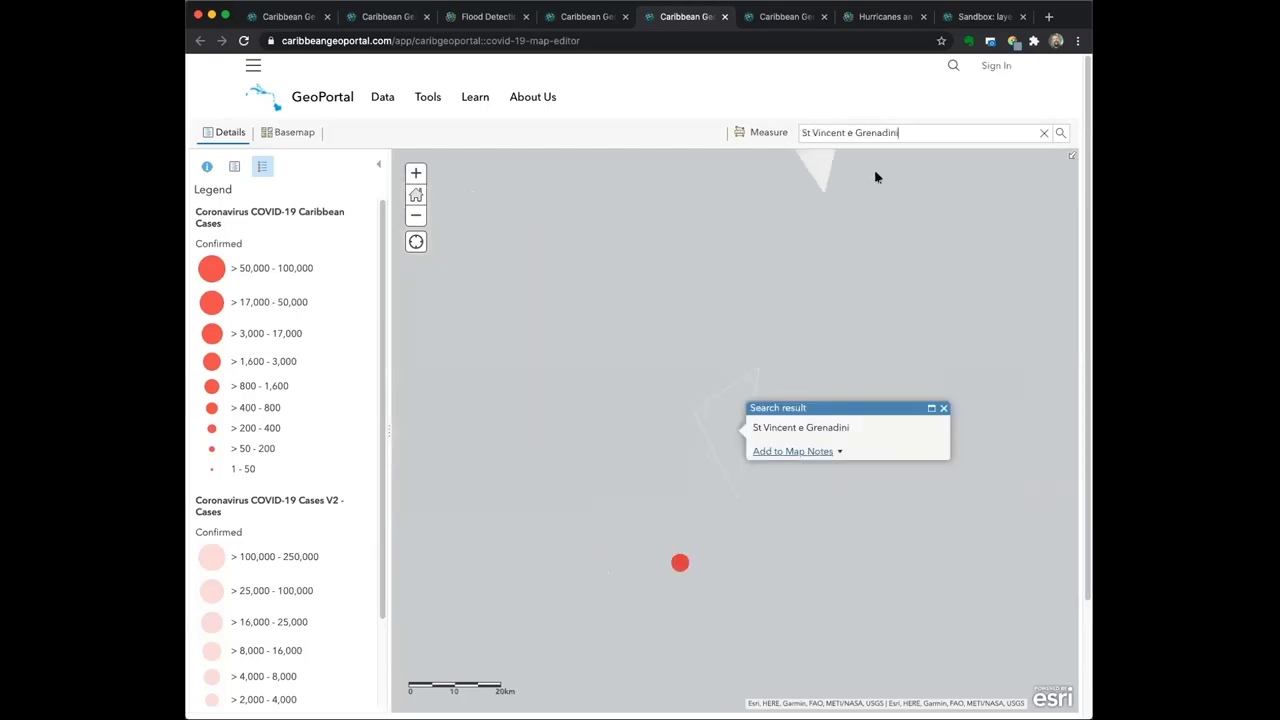
click(943, 410)
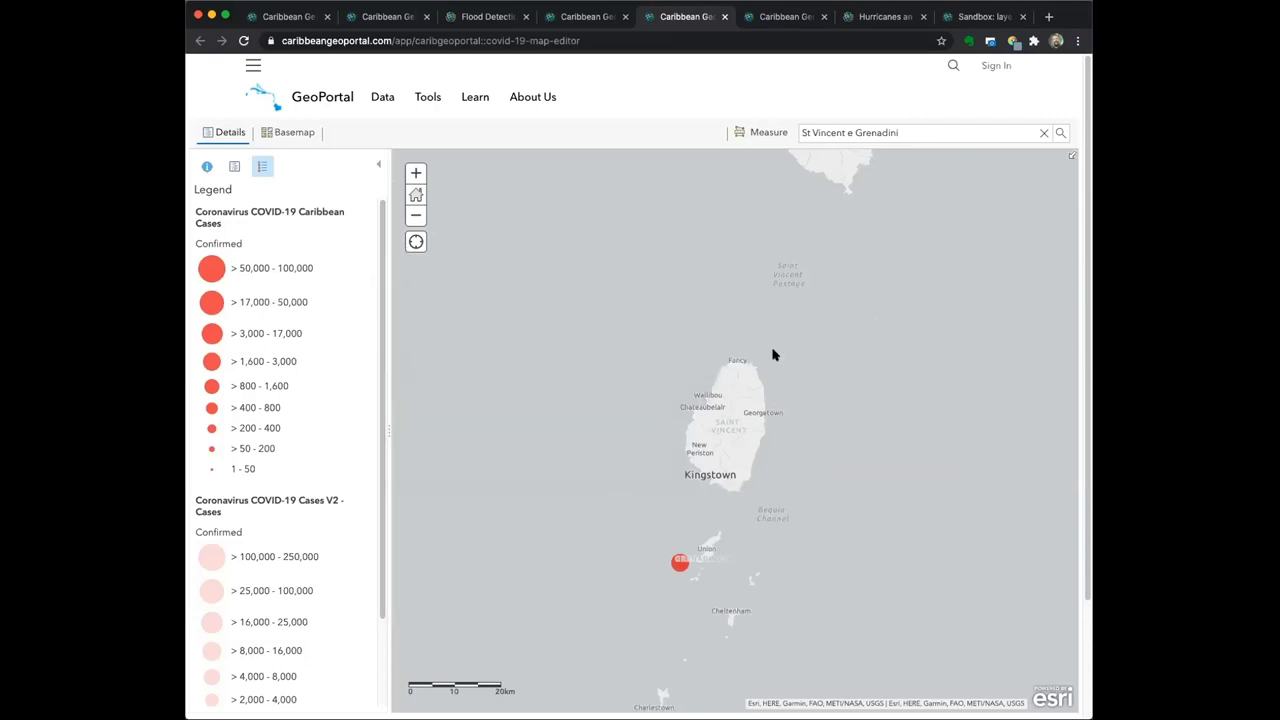
Review St Vincent and the Grenadines' case figures from its red marker, then begin signing in
click(680, 564)
scroll(812, 592, down, 2)
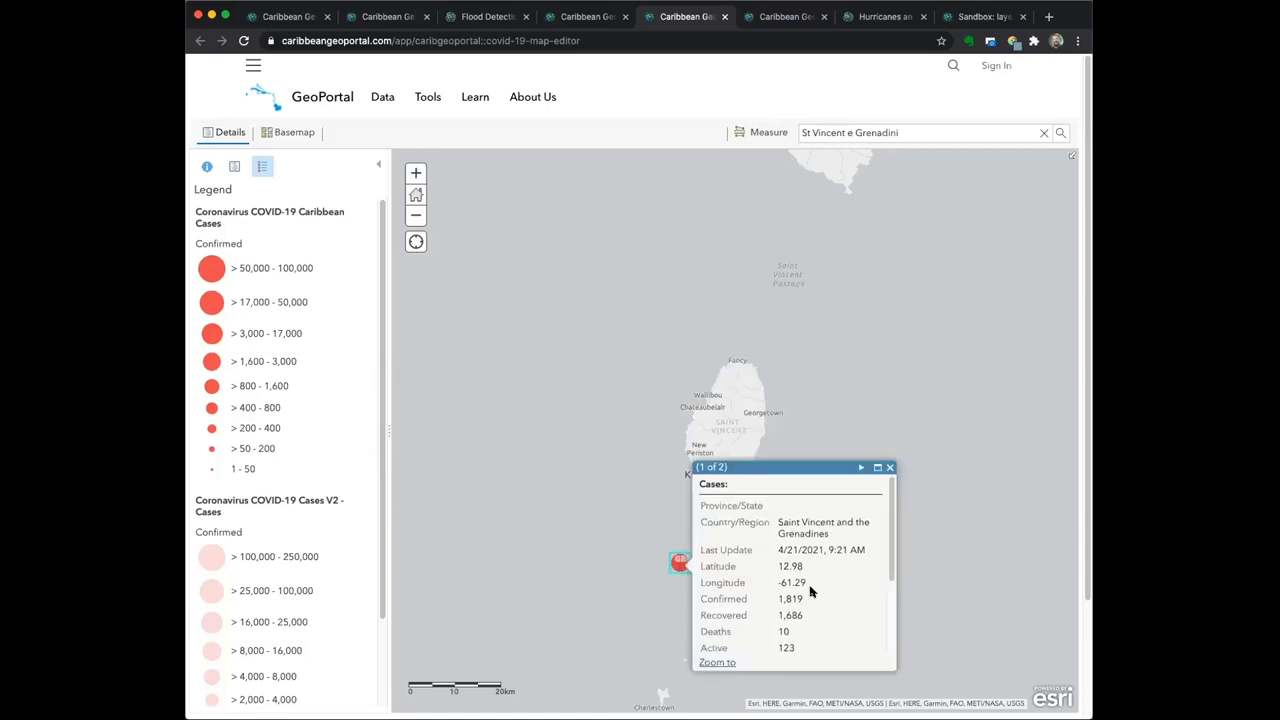
scroll(812, 592, up, 2)
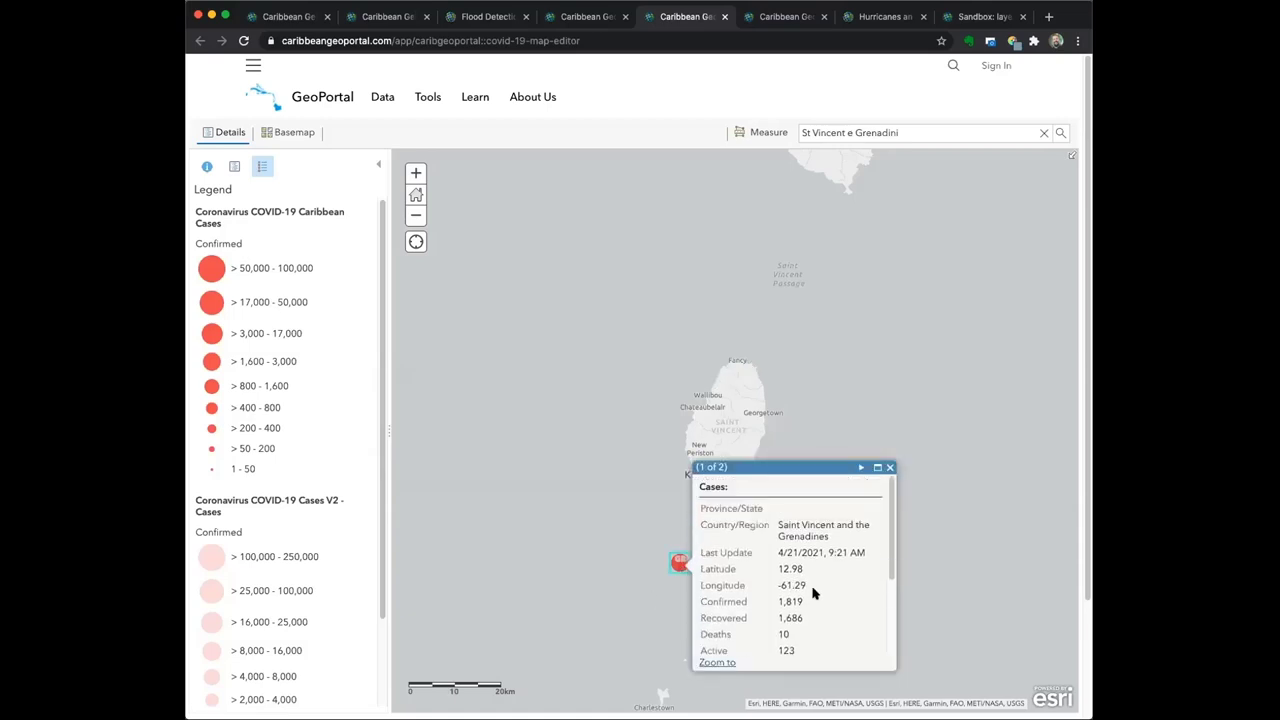
click(889, 467)
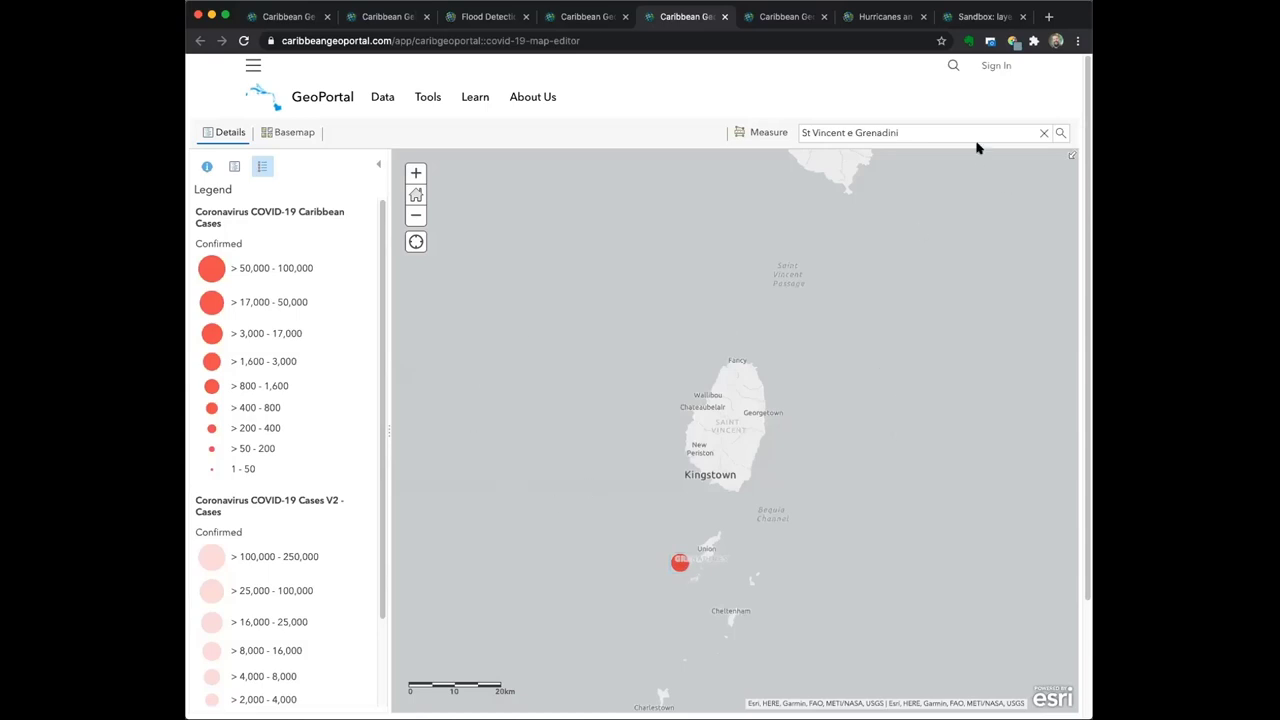
click(1003, 66)
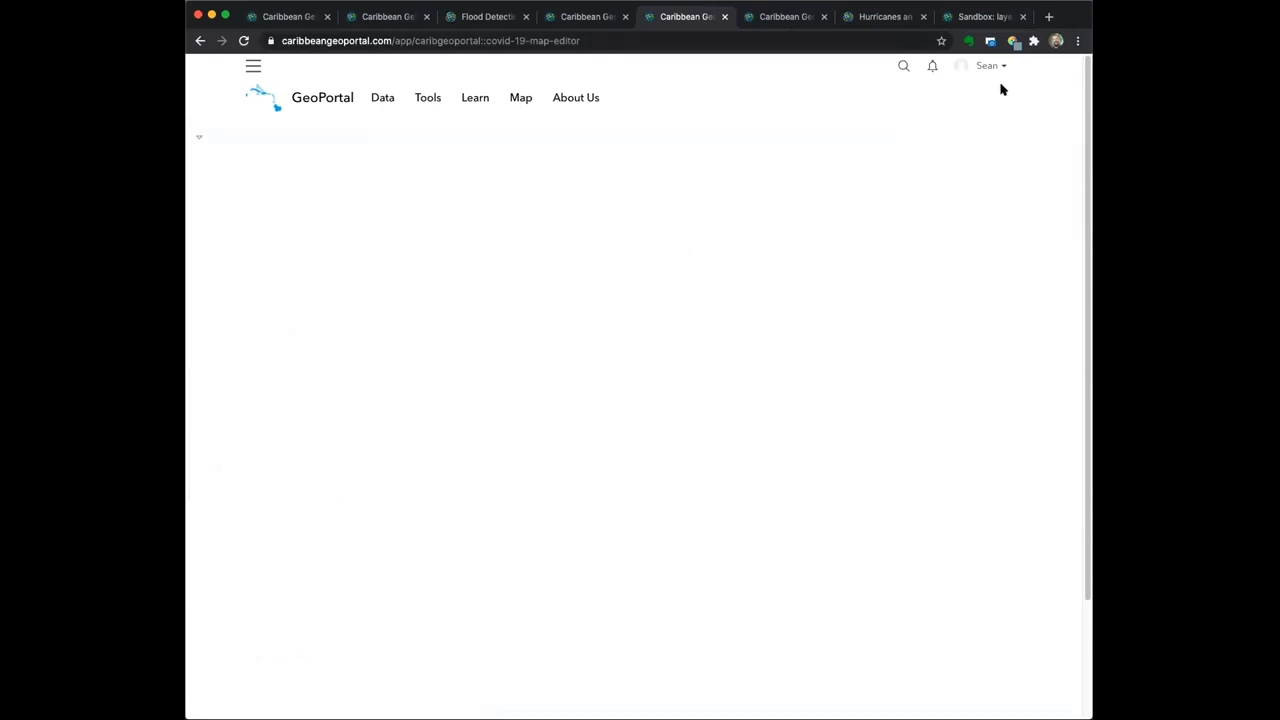
Reload the map as the signed-in user and search 'st vin' to centre on St Vincent e Grenadini
click(244, 41)
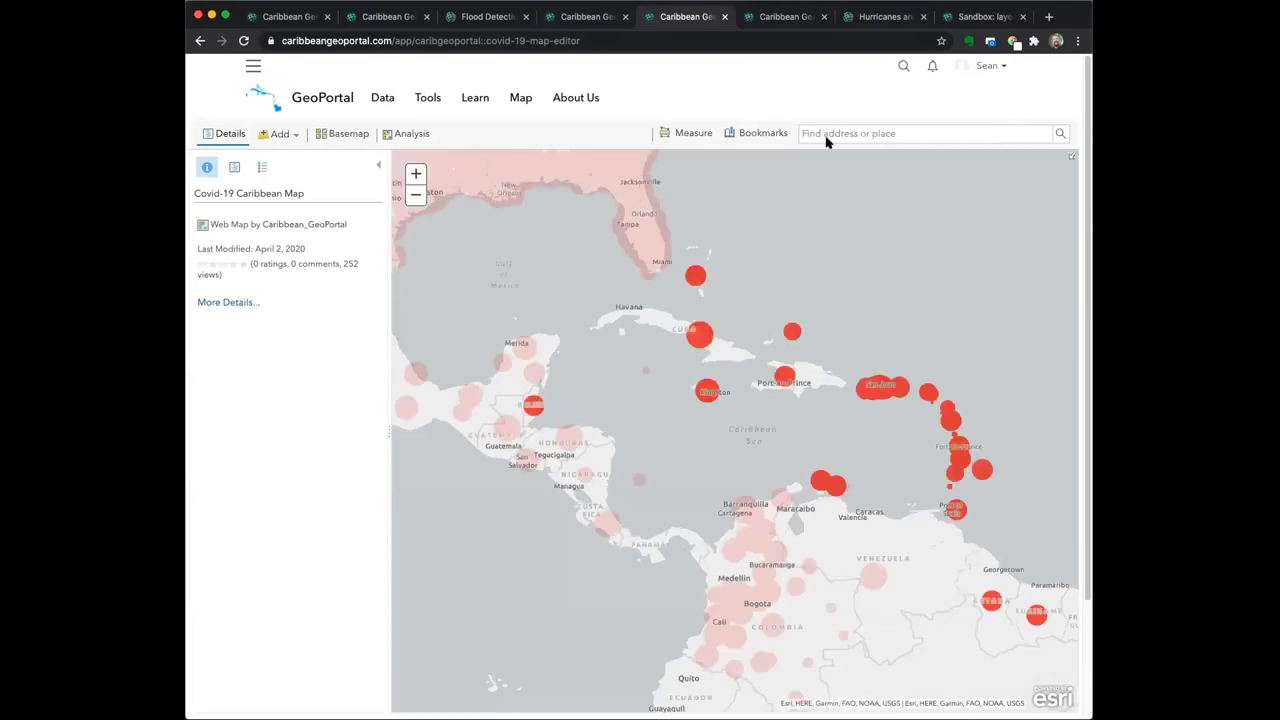
click(842, 136)
text(st v)
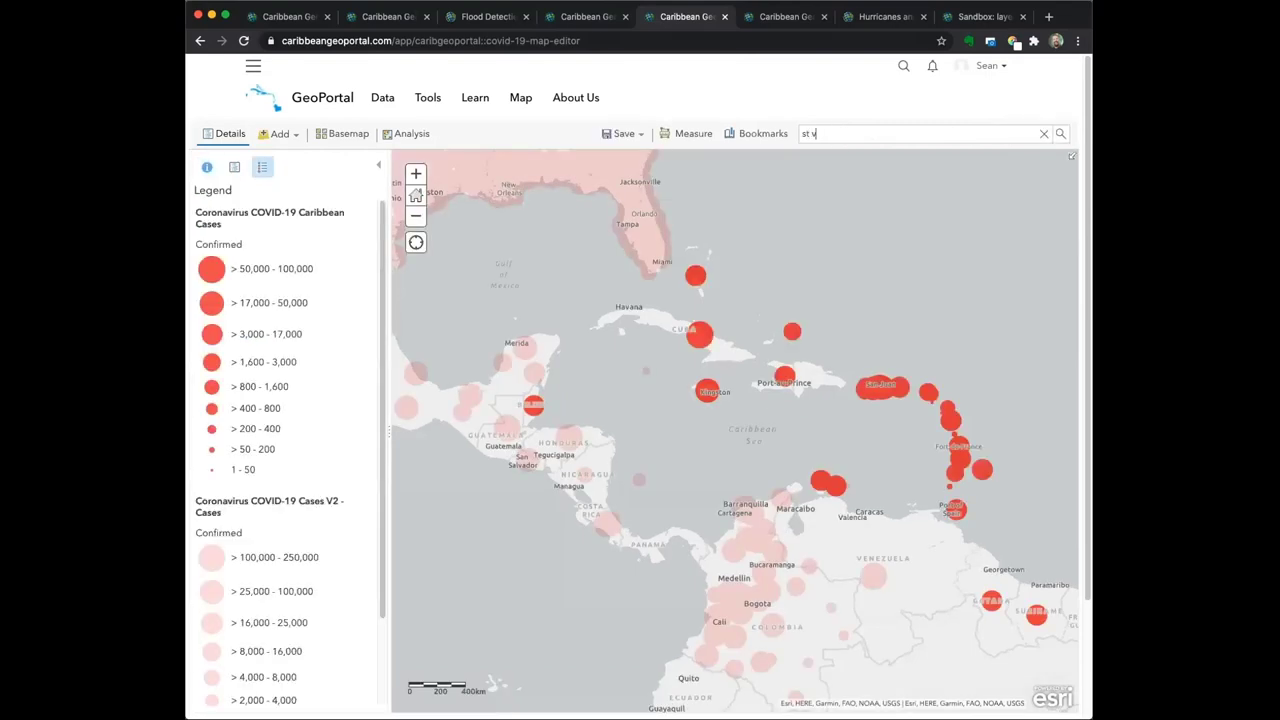
text(in)
key(Down)
key(Down)
key(Return)
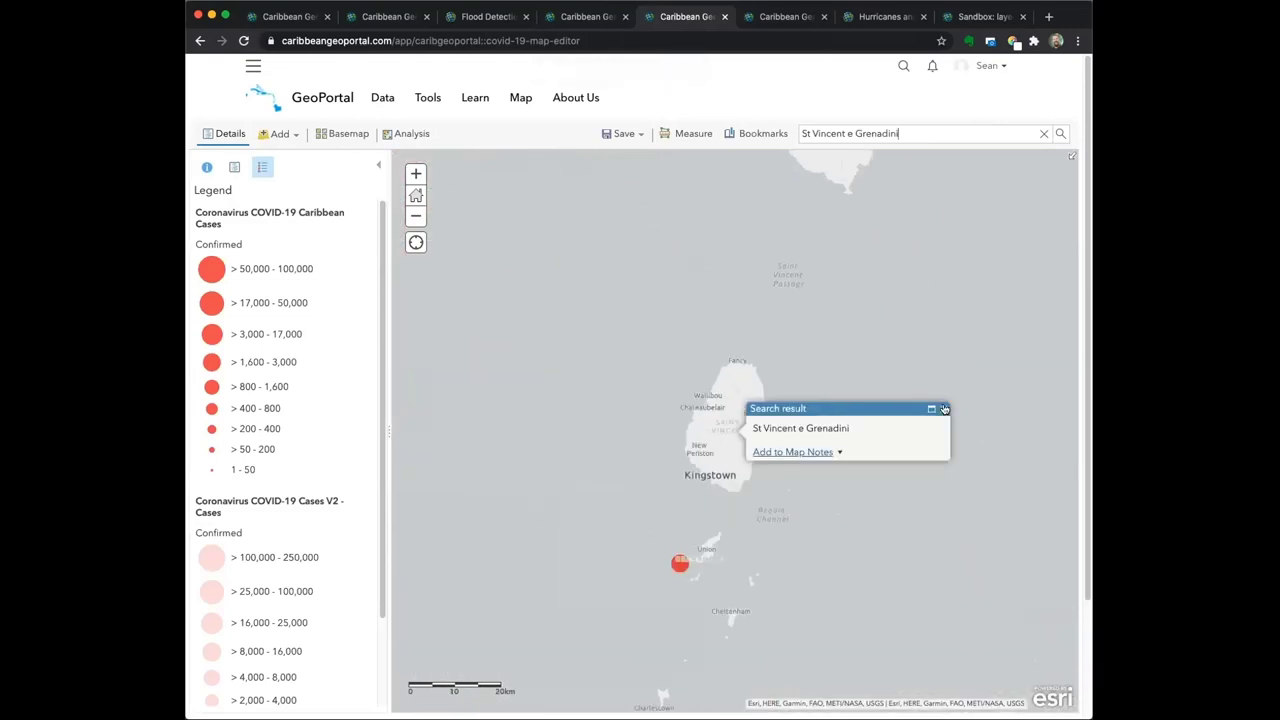
click(943, 408)
Start a layer search with ArcGIS Online as the source
click(295, 134)
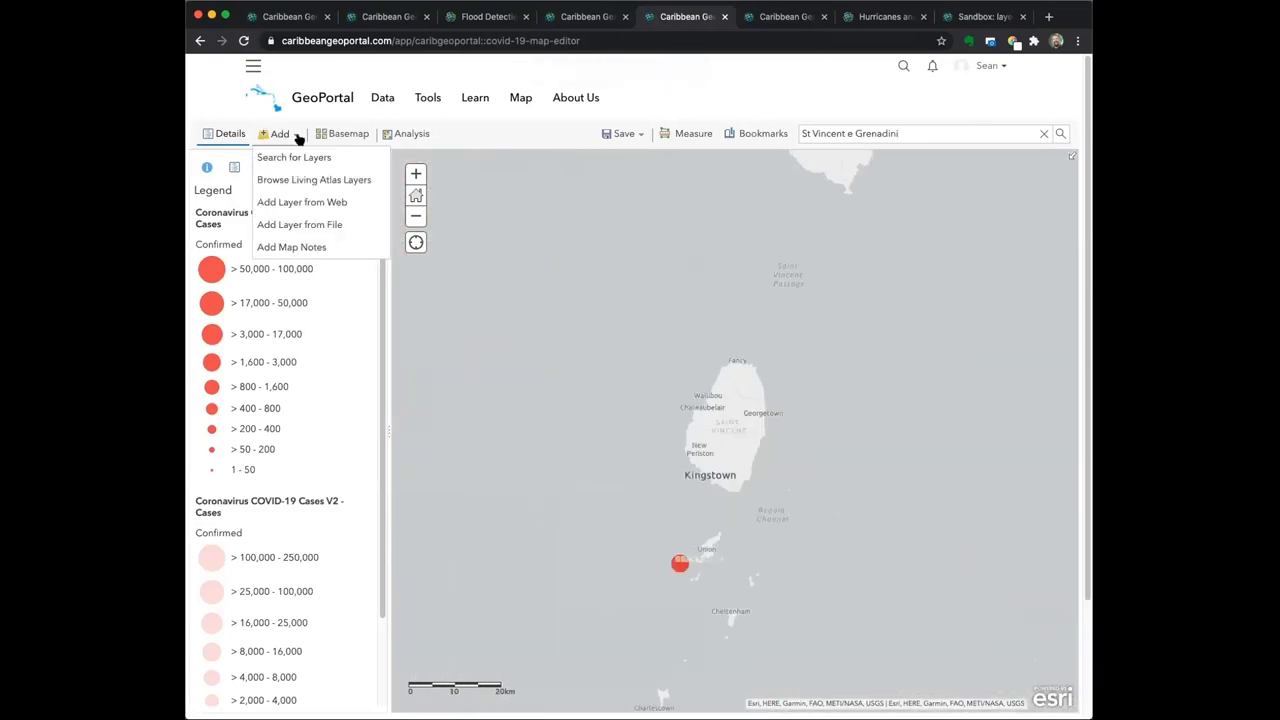
click(308, 158)
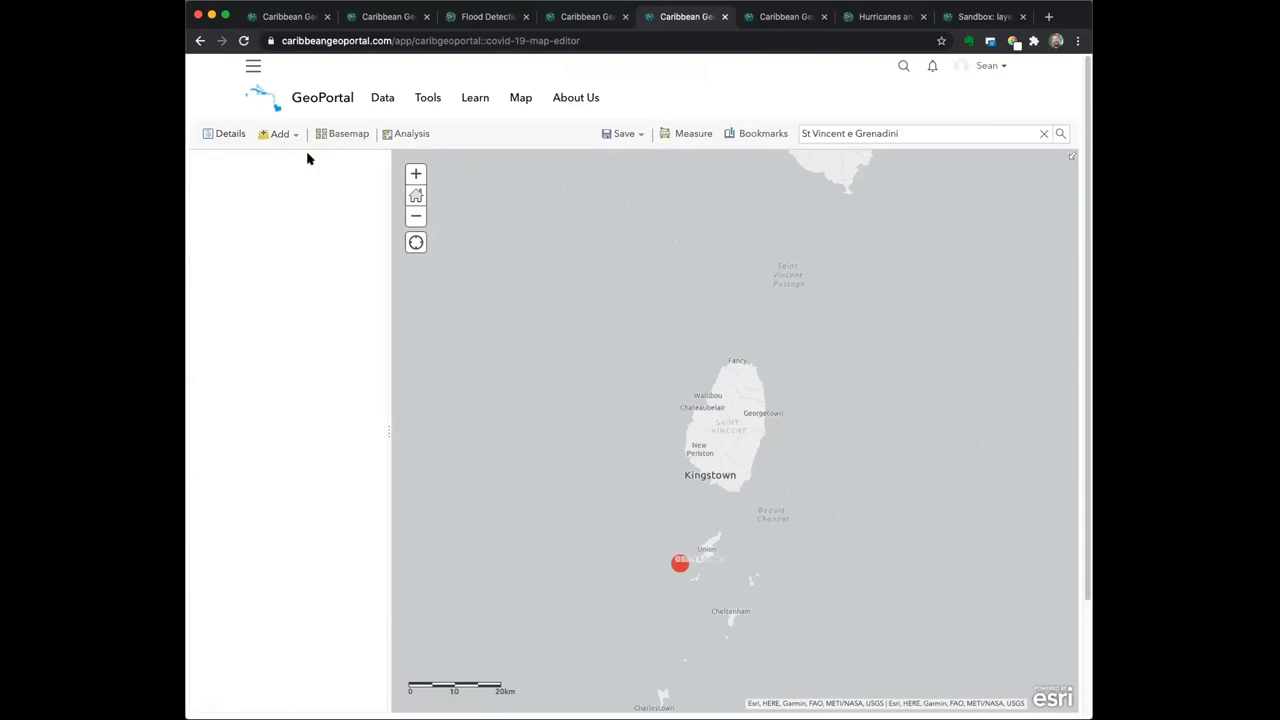
click(321, 167)
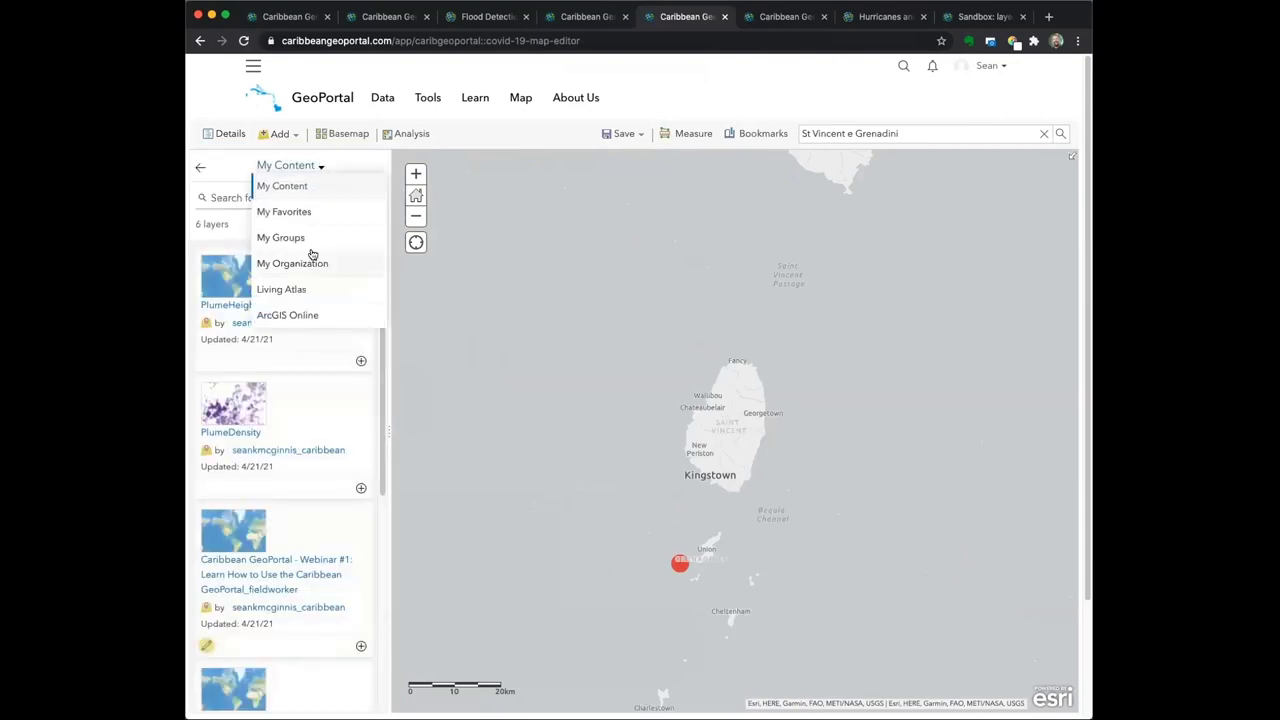
click(298, 314)
Search 'volcanoes' and add the World_Volcanoes layer, returning to the legend
click(258, 199)
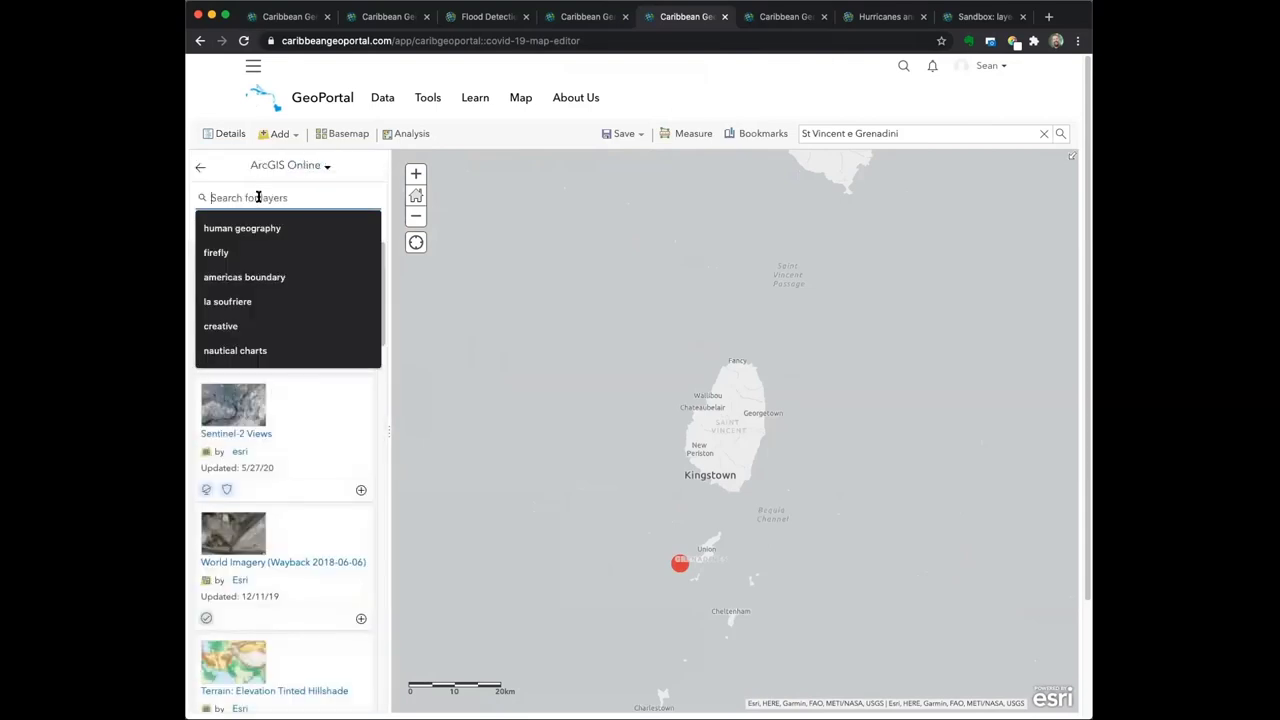
text(st)
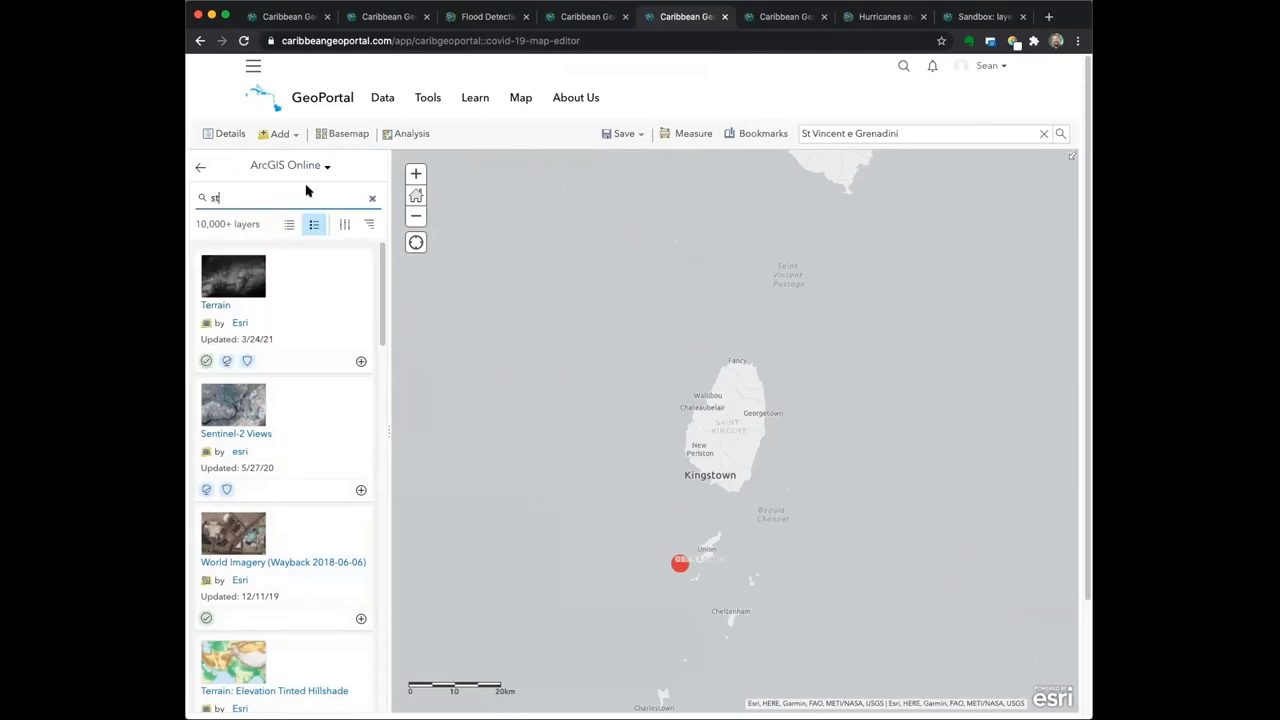
key(BackSpace)
key(BackSpace)
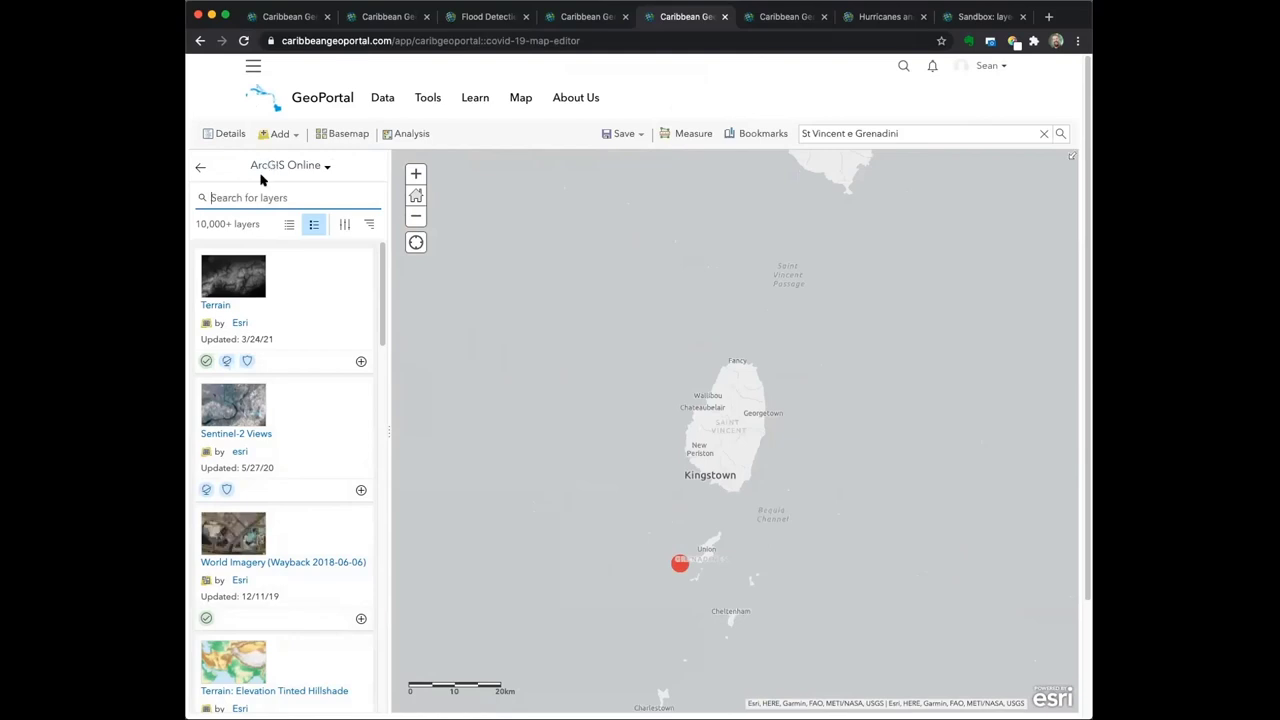
click(255, 199)
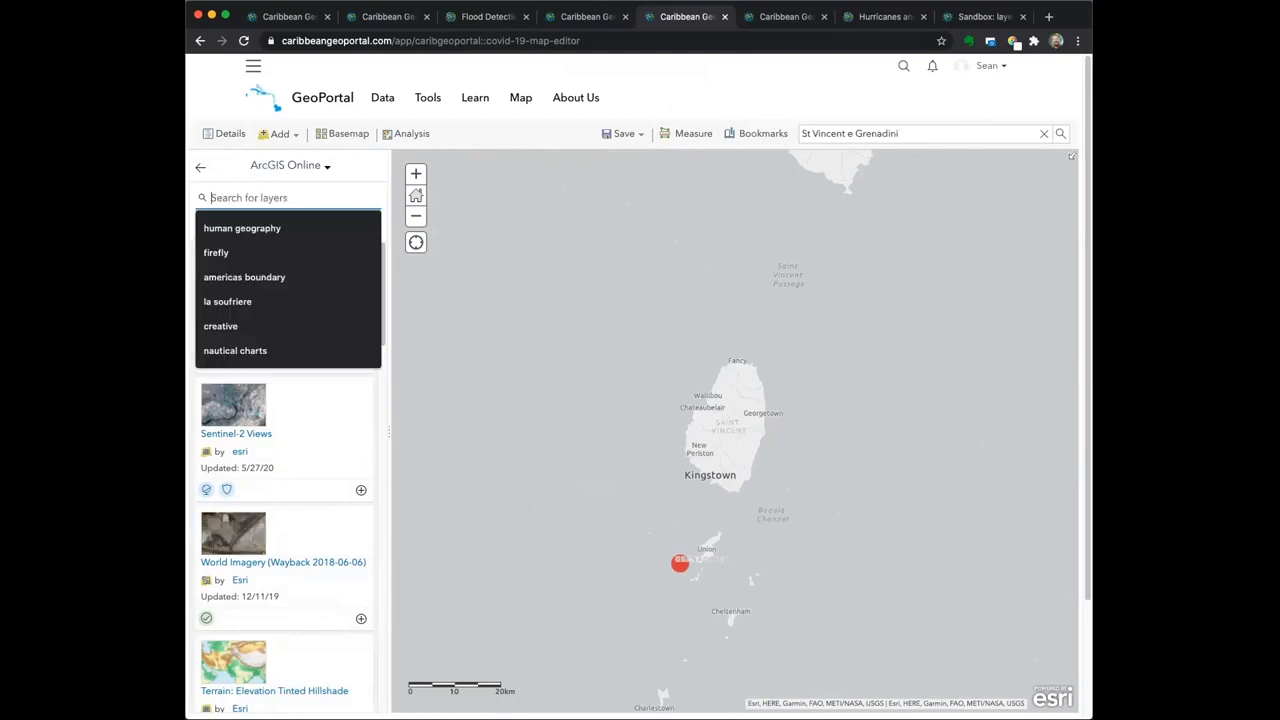
text(volca)
text(no)
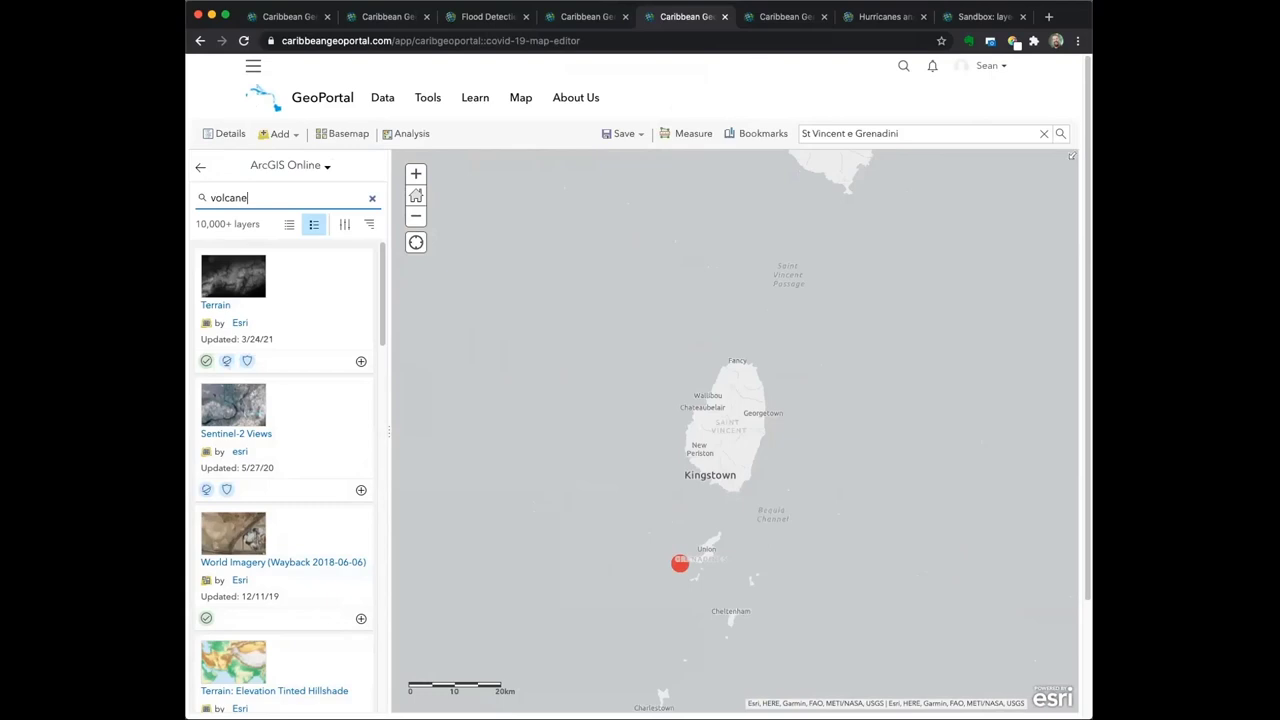
text(e)
key(BackSpace)
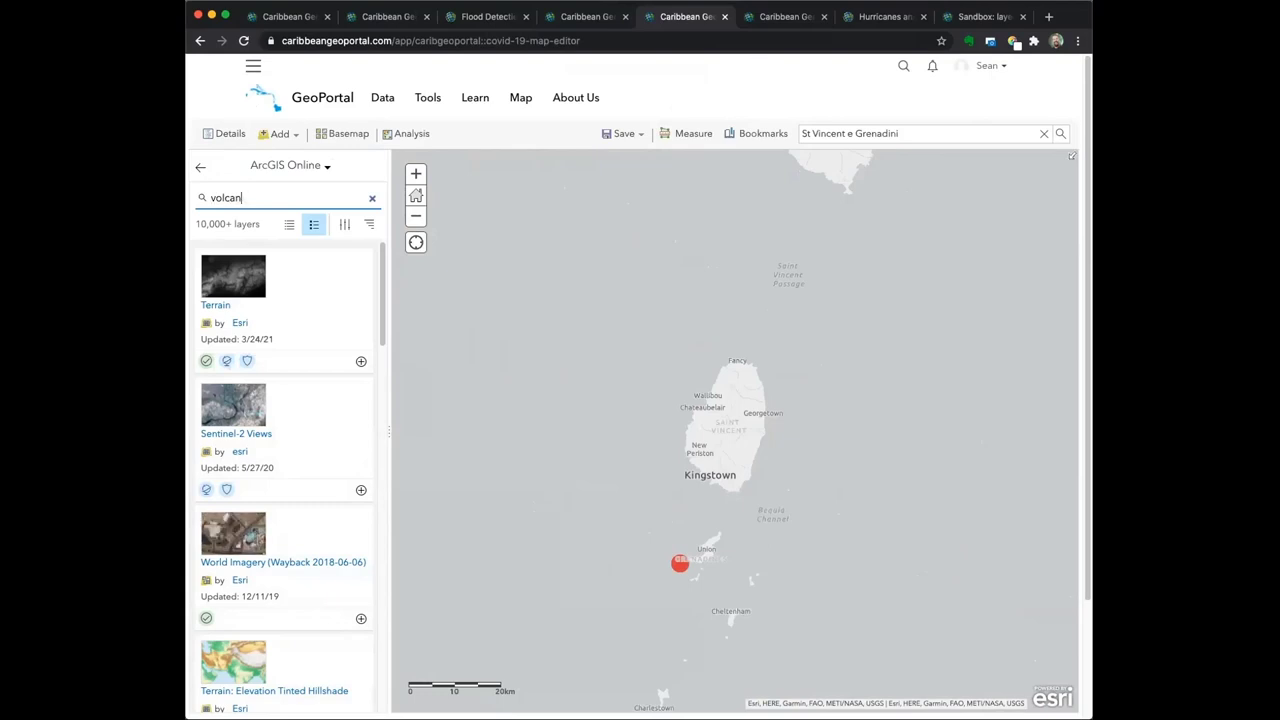
text(oes)
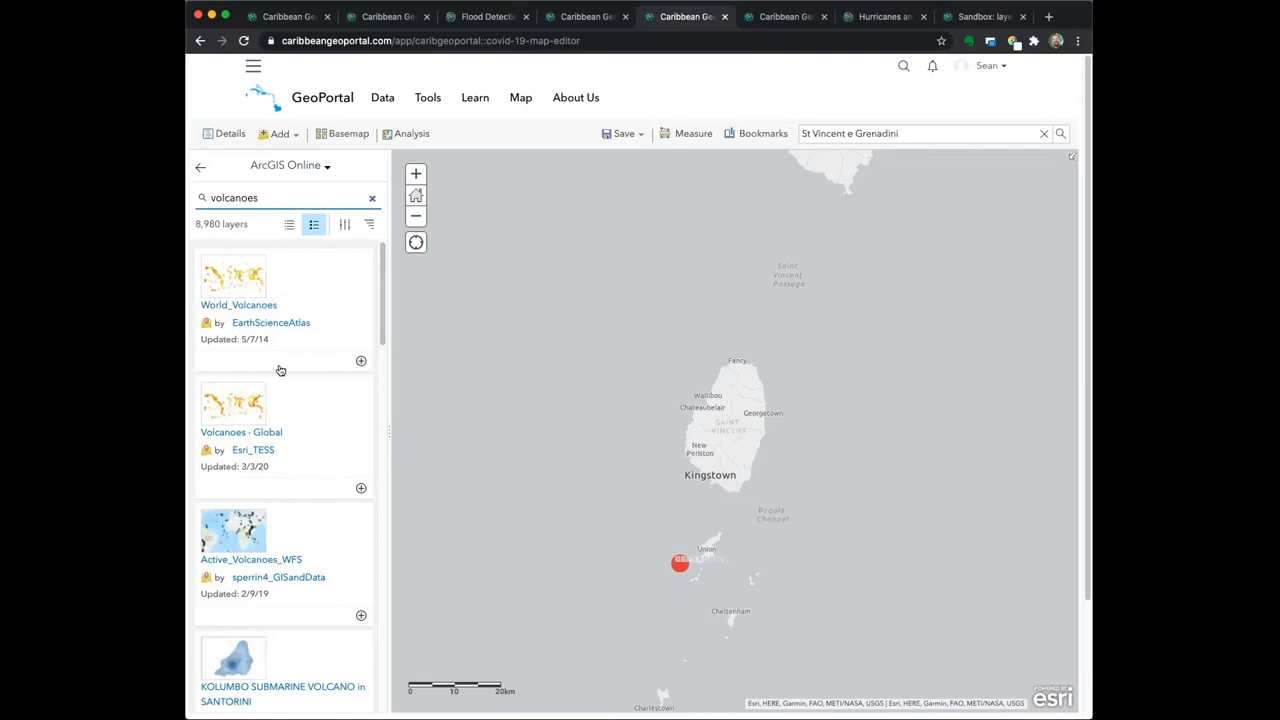
click(361, 360)
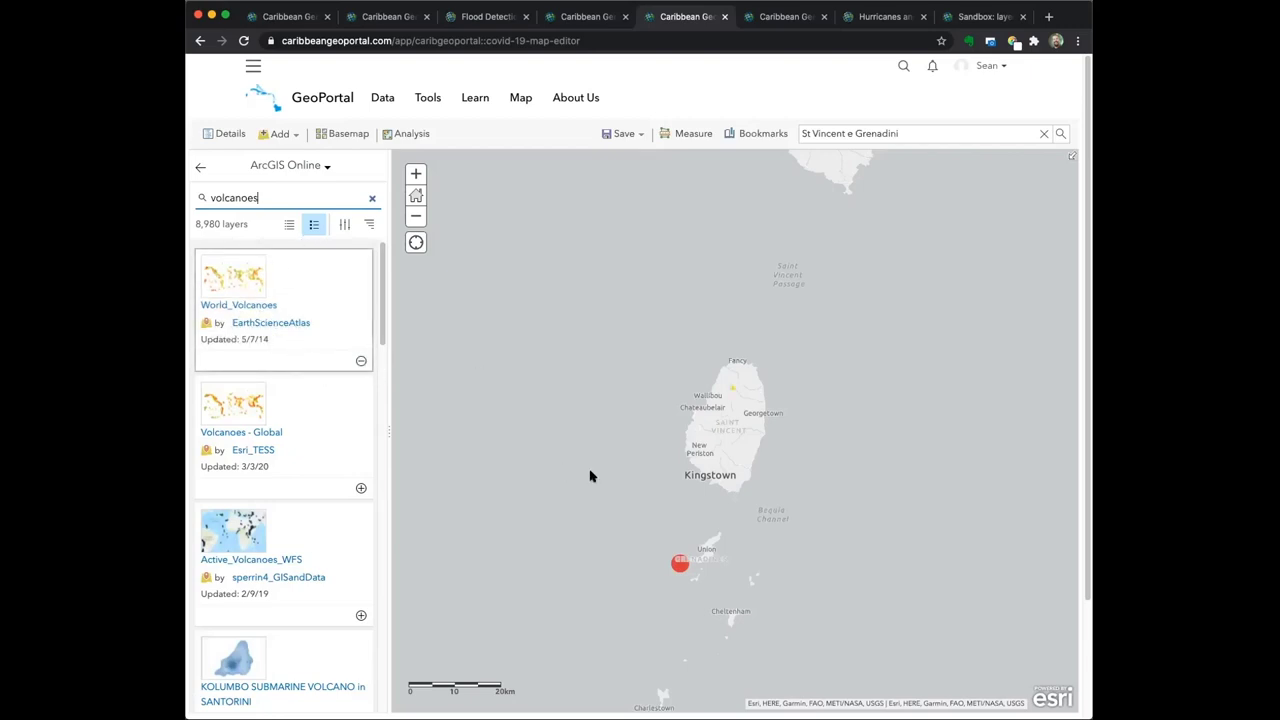
click(200, 167)
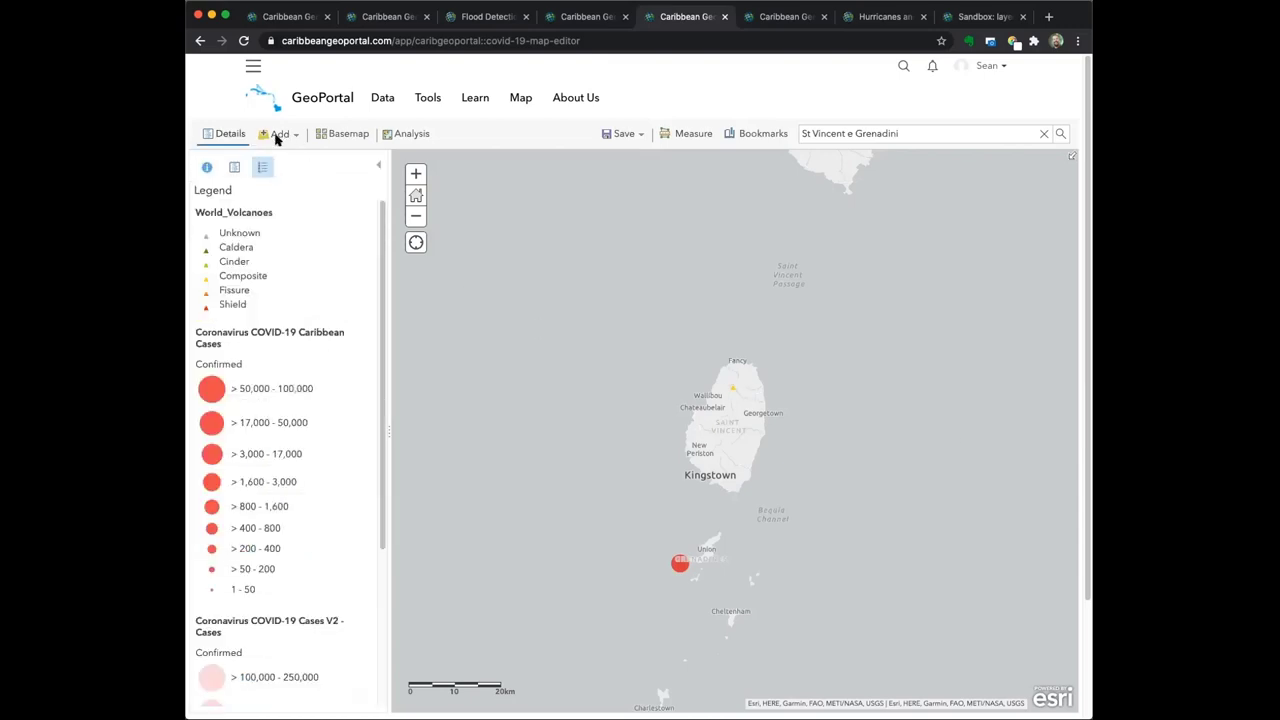
key(super+Tab)
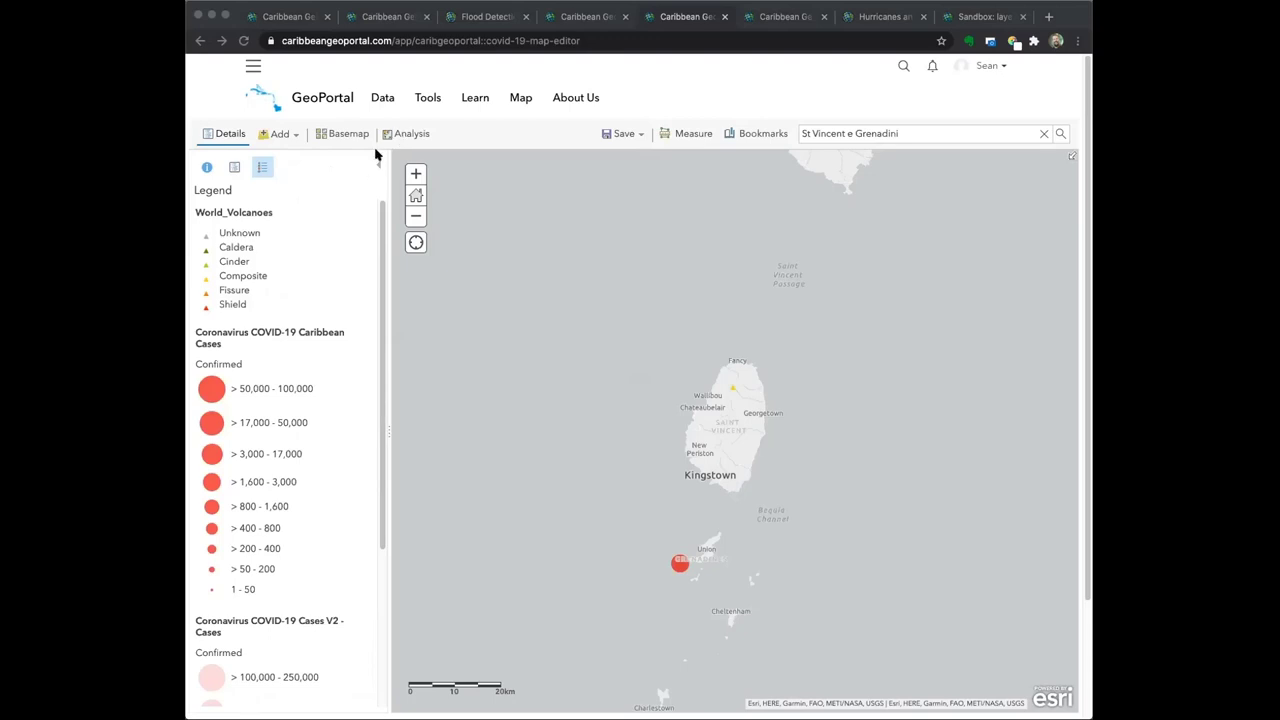
Search 'la soufriere' layers and add the False Color Composite (Sentinel-1) eruption imagery
click(297, 136)
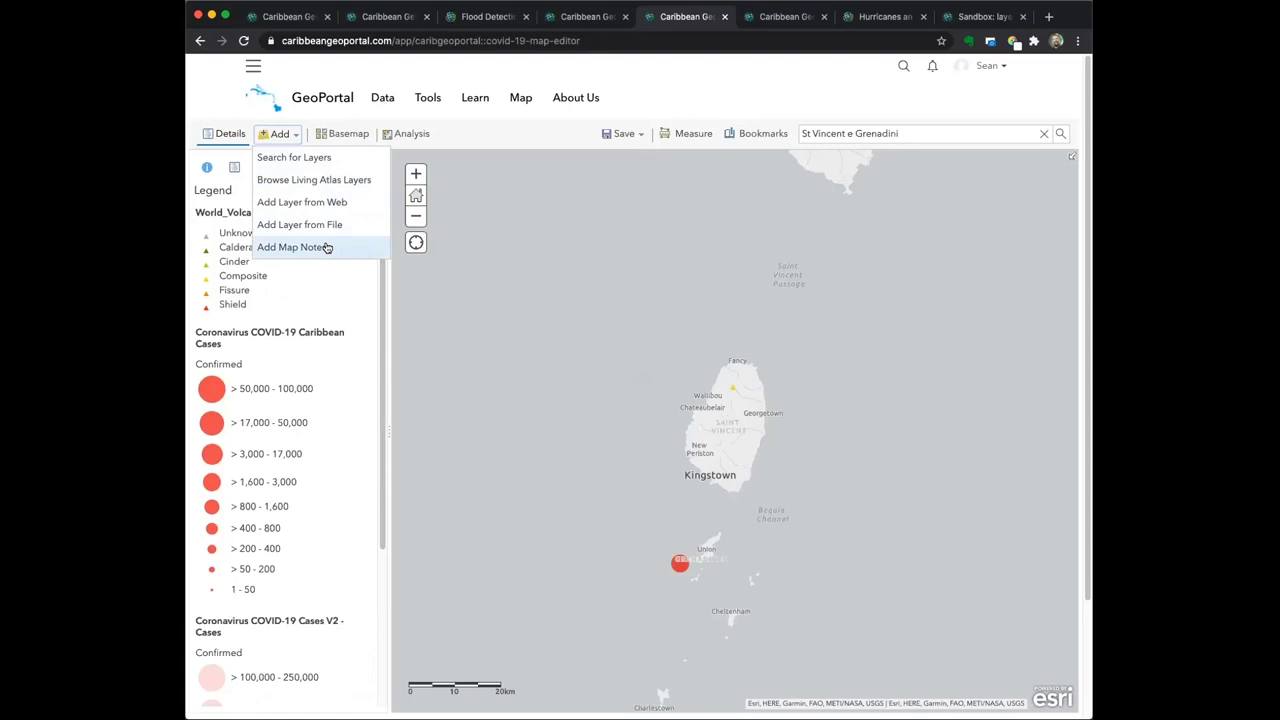
click(305, 158)
double_click(280, 196)
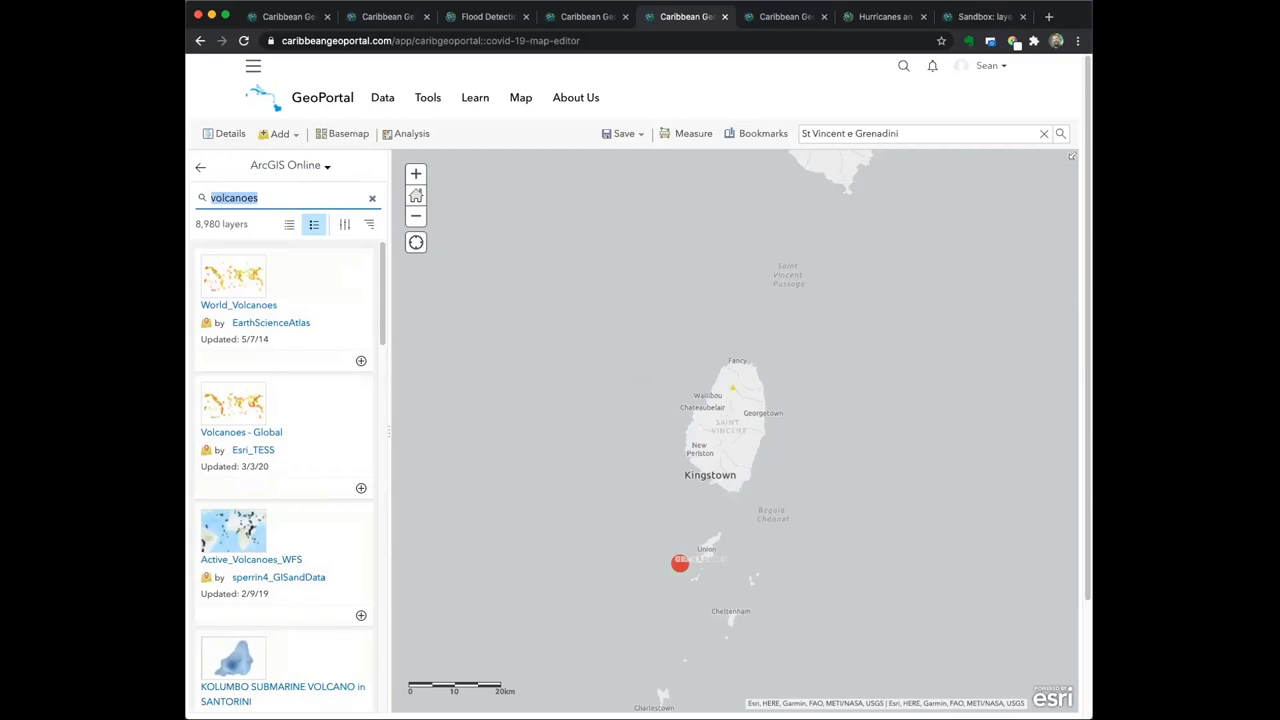
text(la souf)
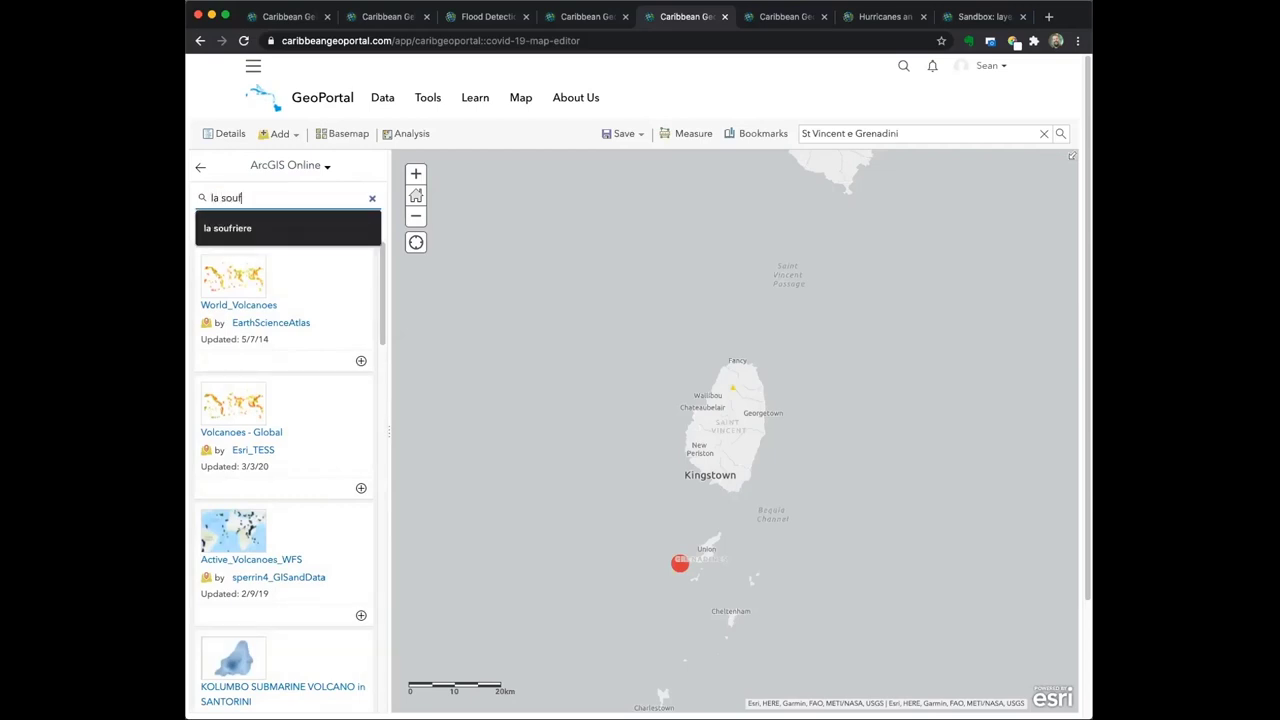
key(Down)
key(Return)
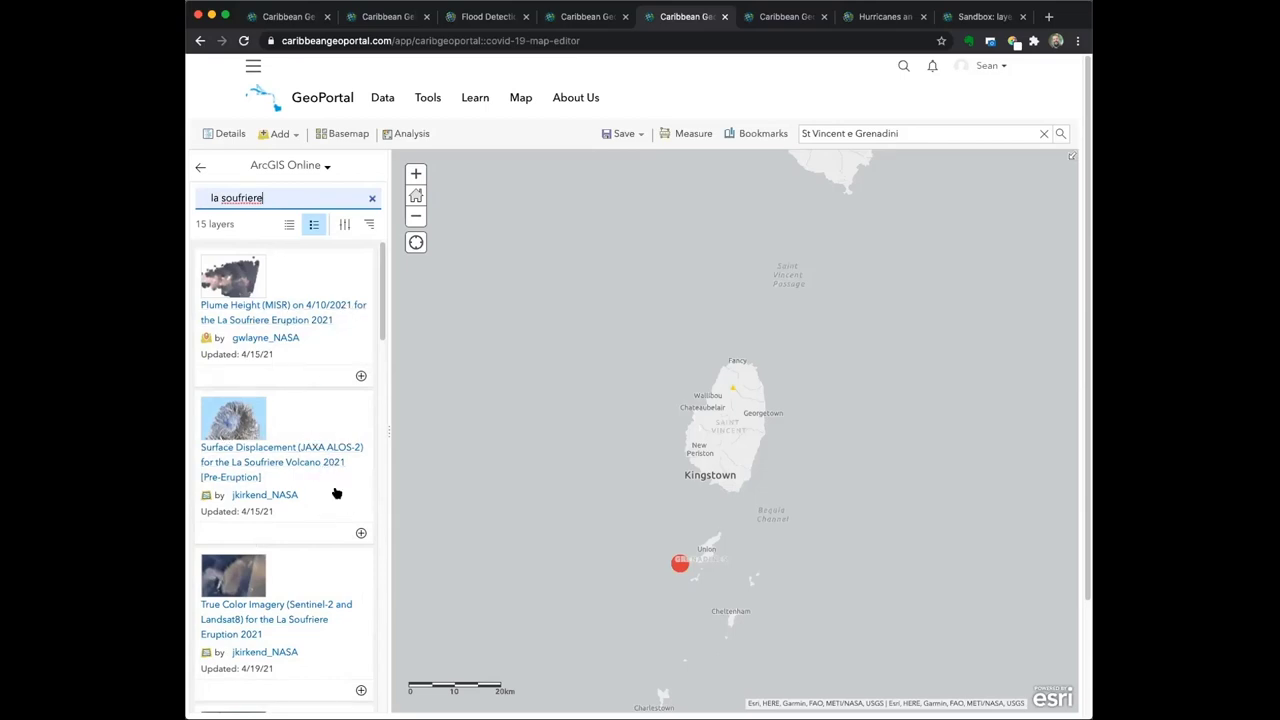
scroll(333, 490, down, 3)
scroll(302, 607, down, 5)
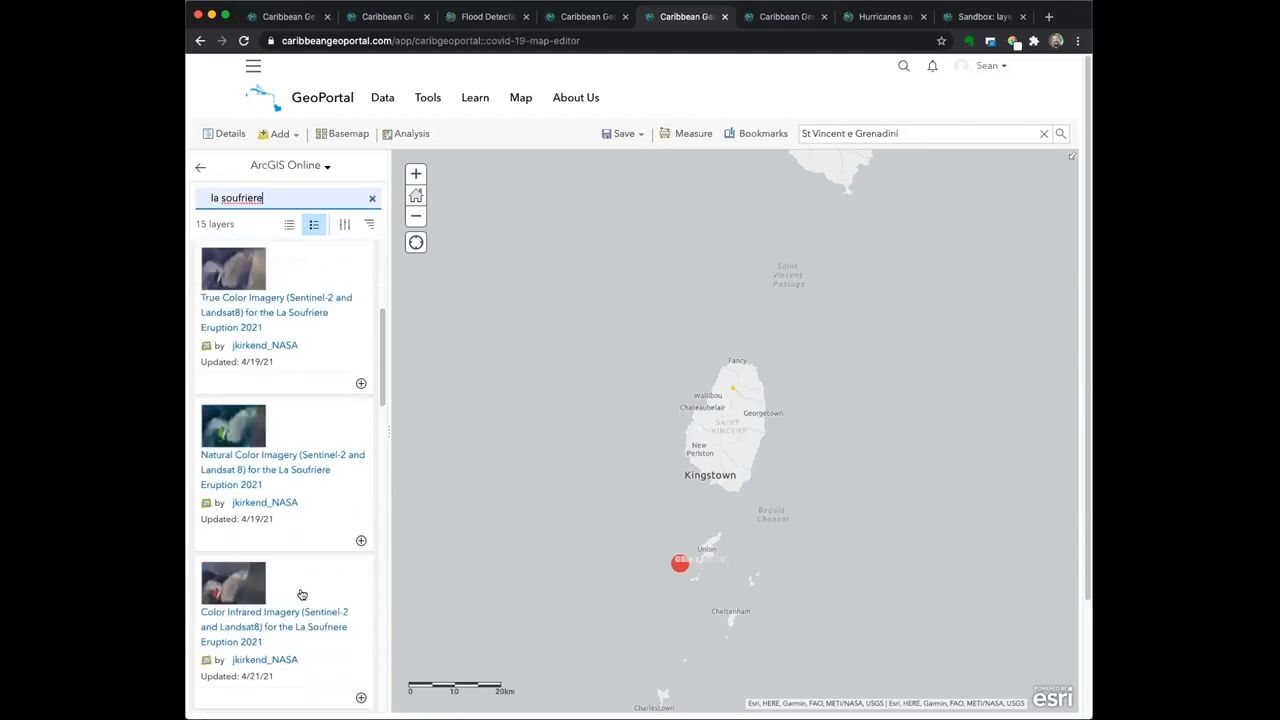
scroll(348, 645, down, 2)
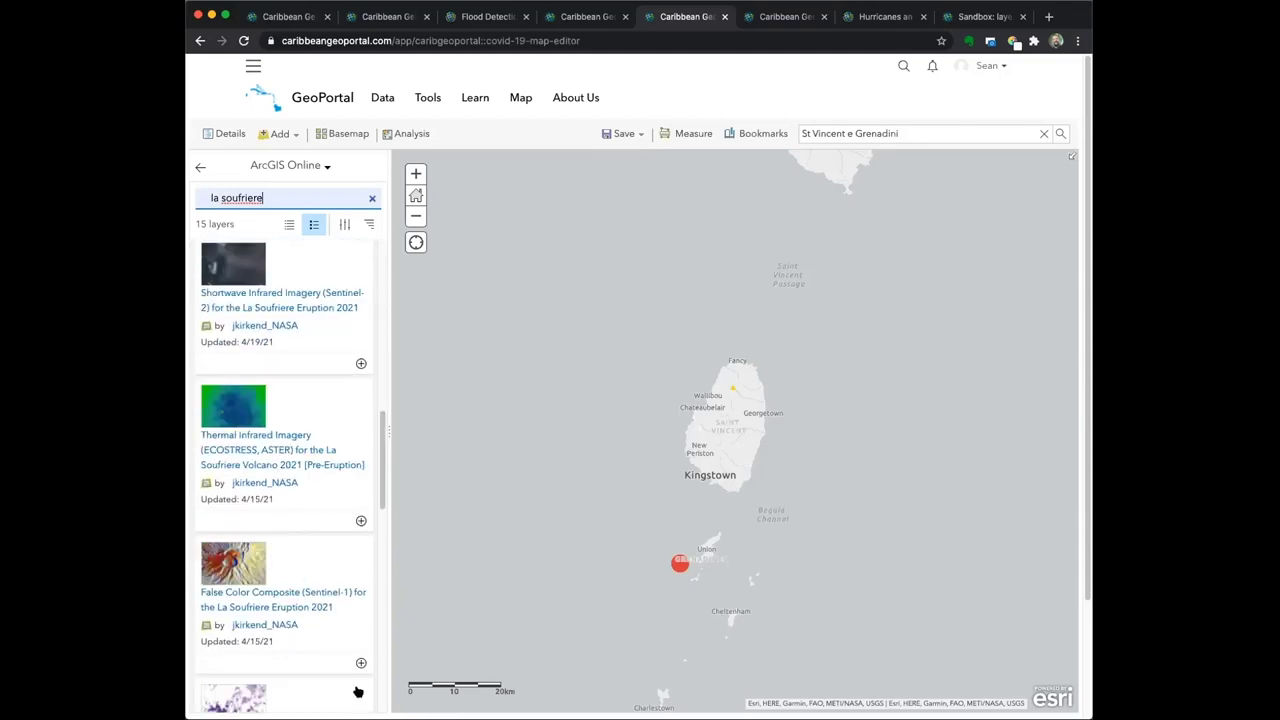
click(362, 665)
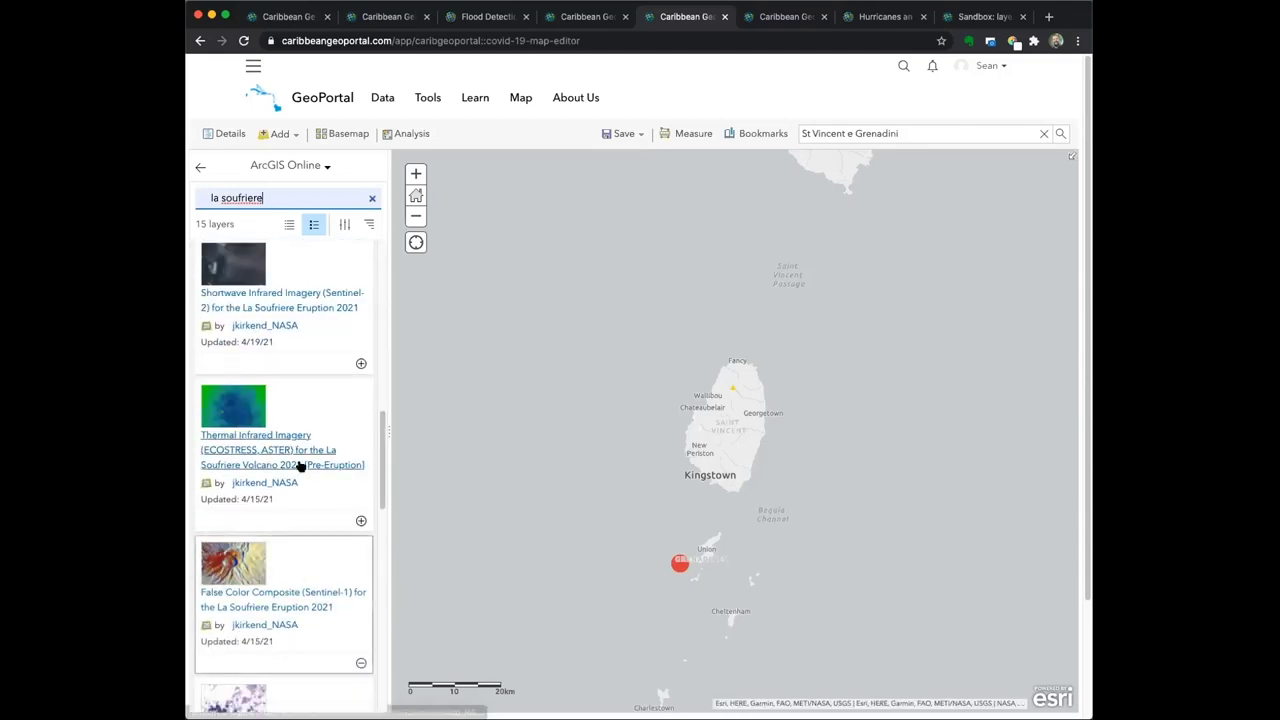
Zoom in and back out to frame the whole of St Vincent
double_click(703, 362)
scroll(768, 418, up, 3)
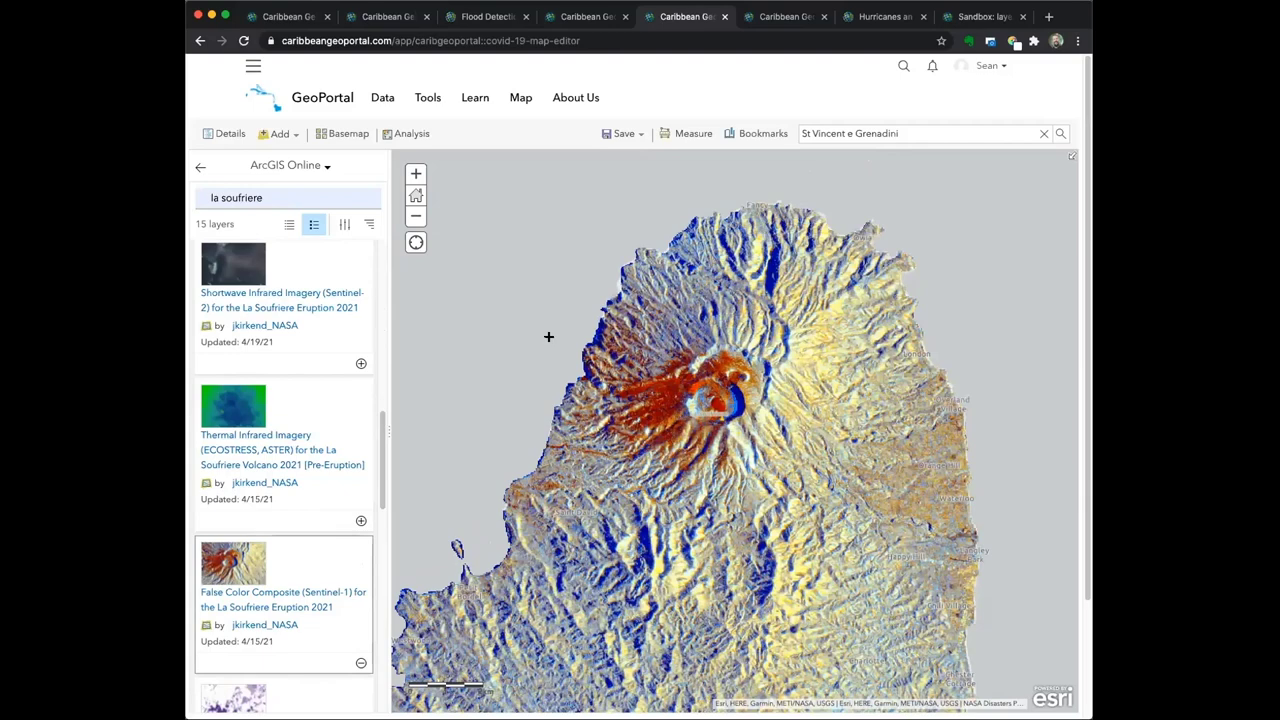
scroll(778, 442, up, 3)
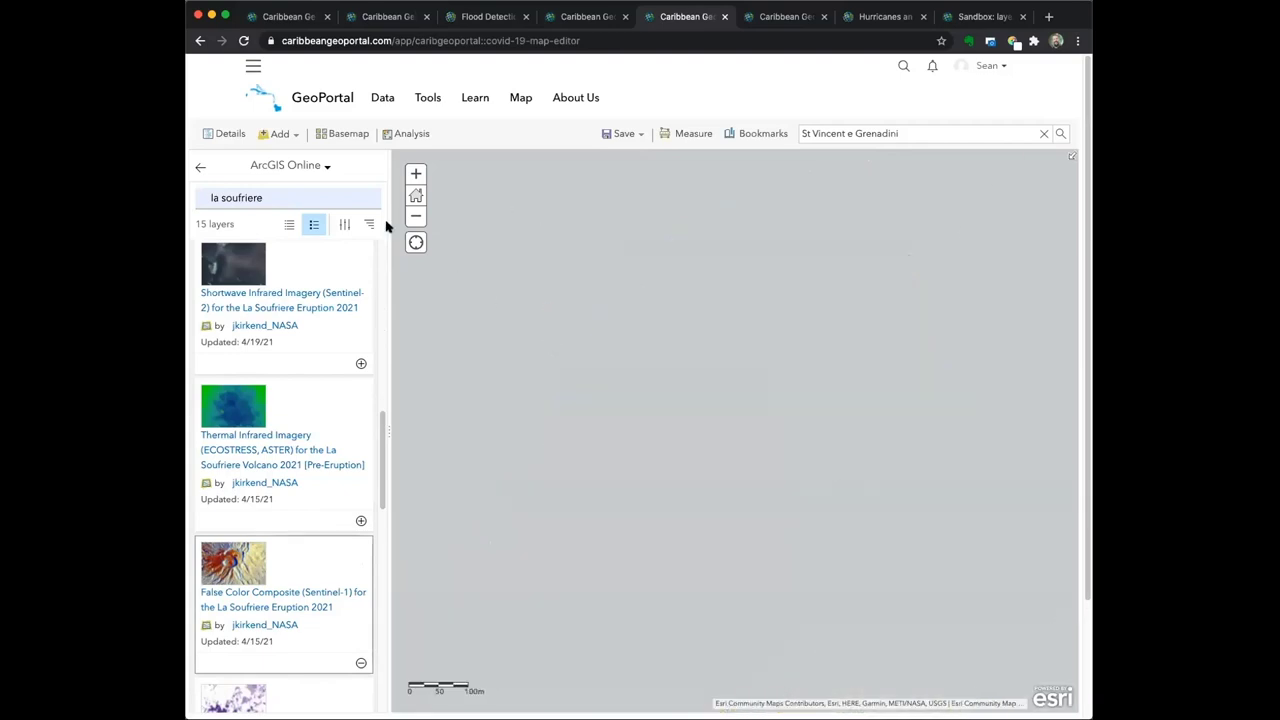
click(416, 218)
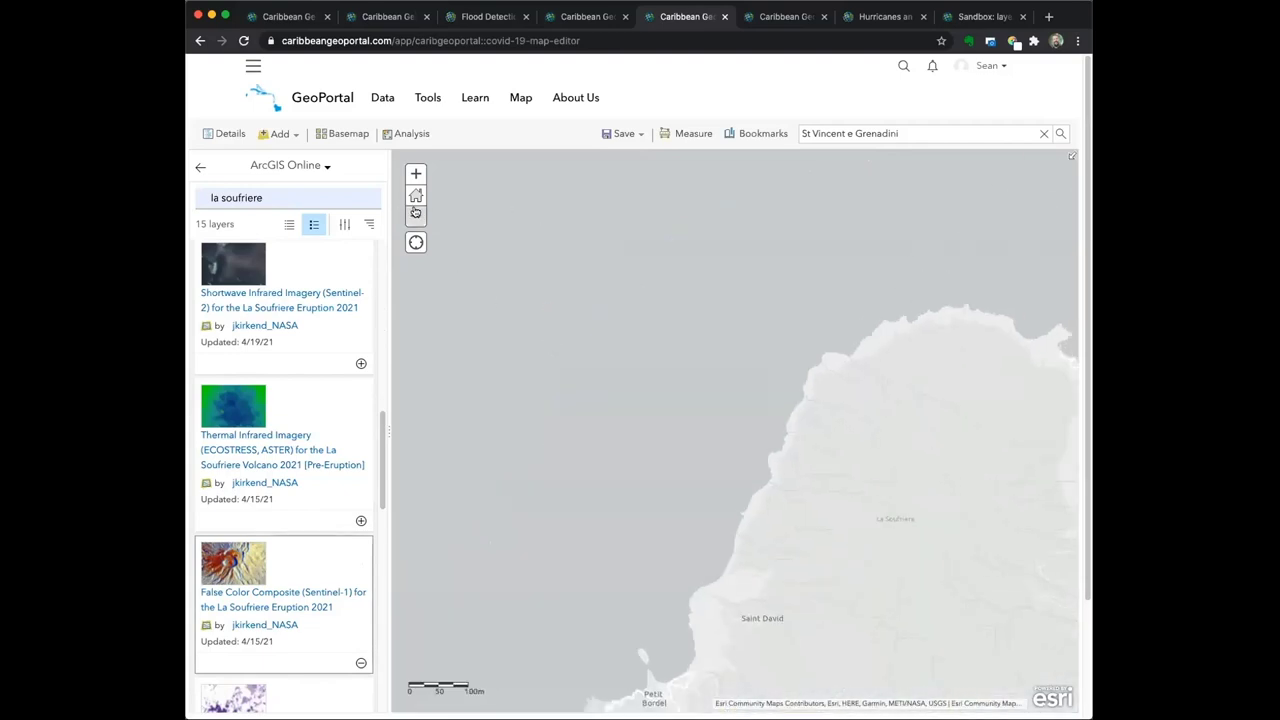
scroll(728, 374, down, 1)
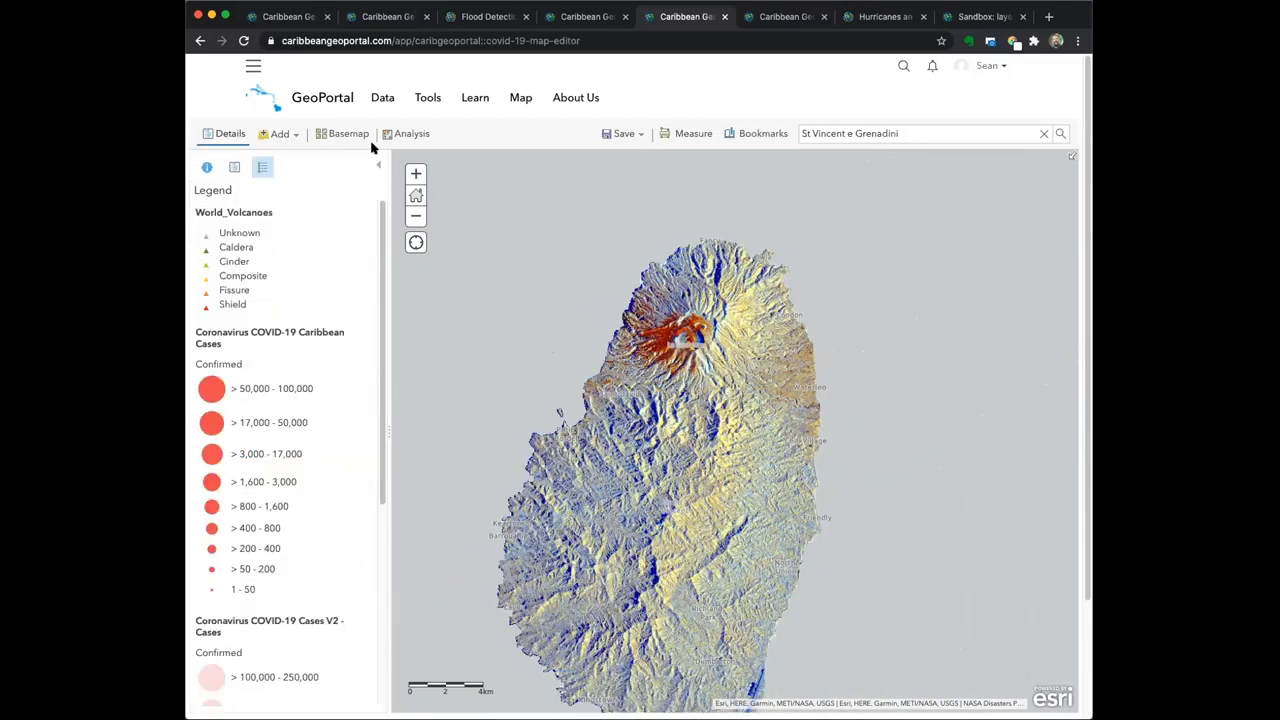
Add the PlumeDensity layer from My Content to the map
click(278, 133)
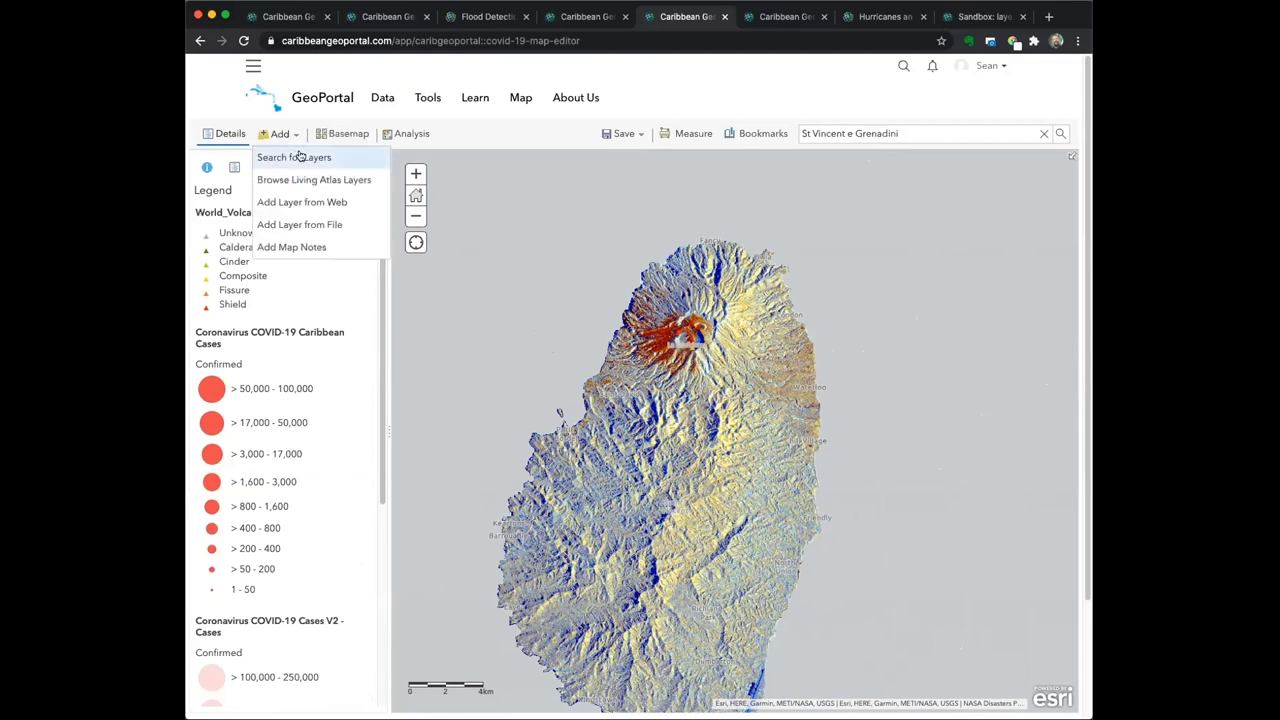
click(299, 157)
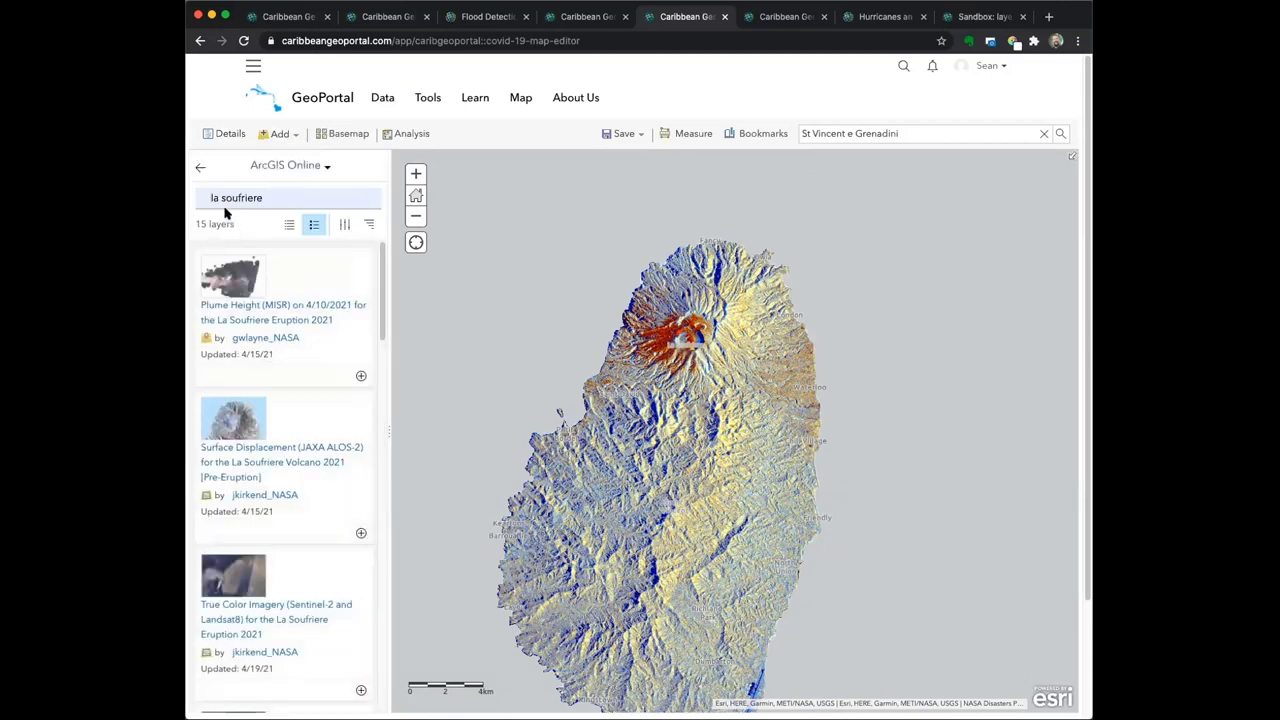
click(326, 167)
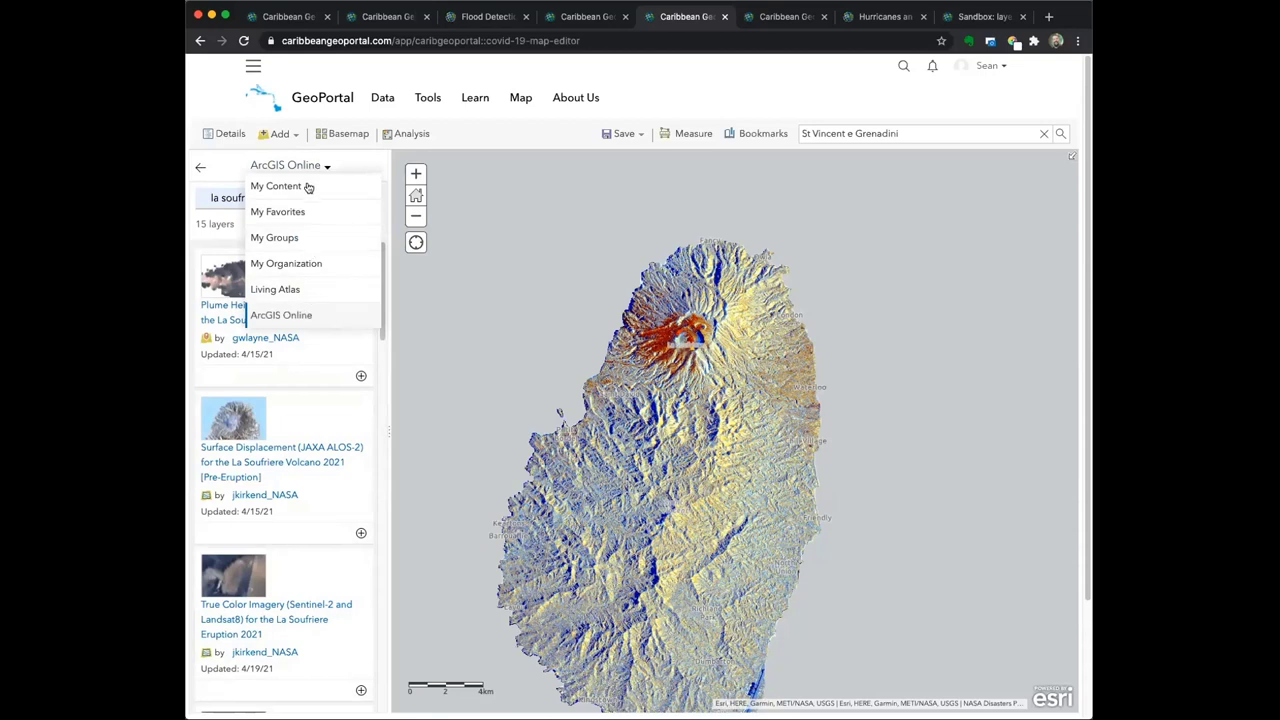
click(306, 187)
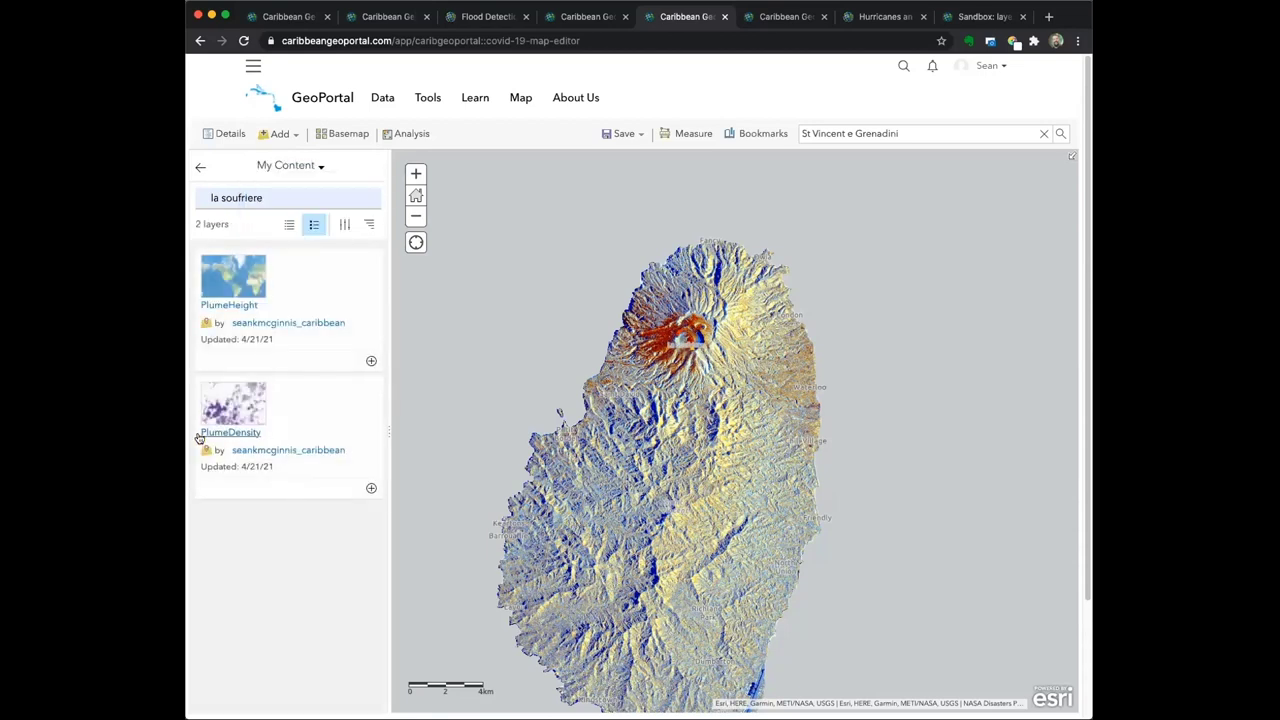
click(371, 488)
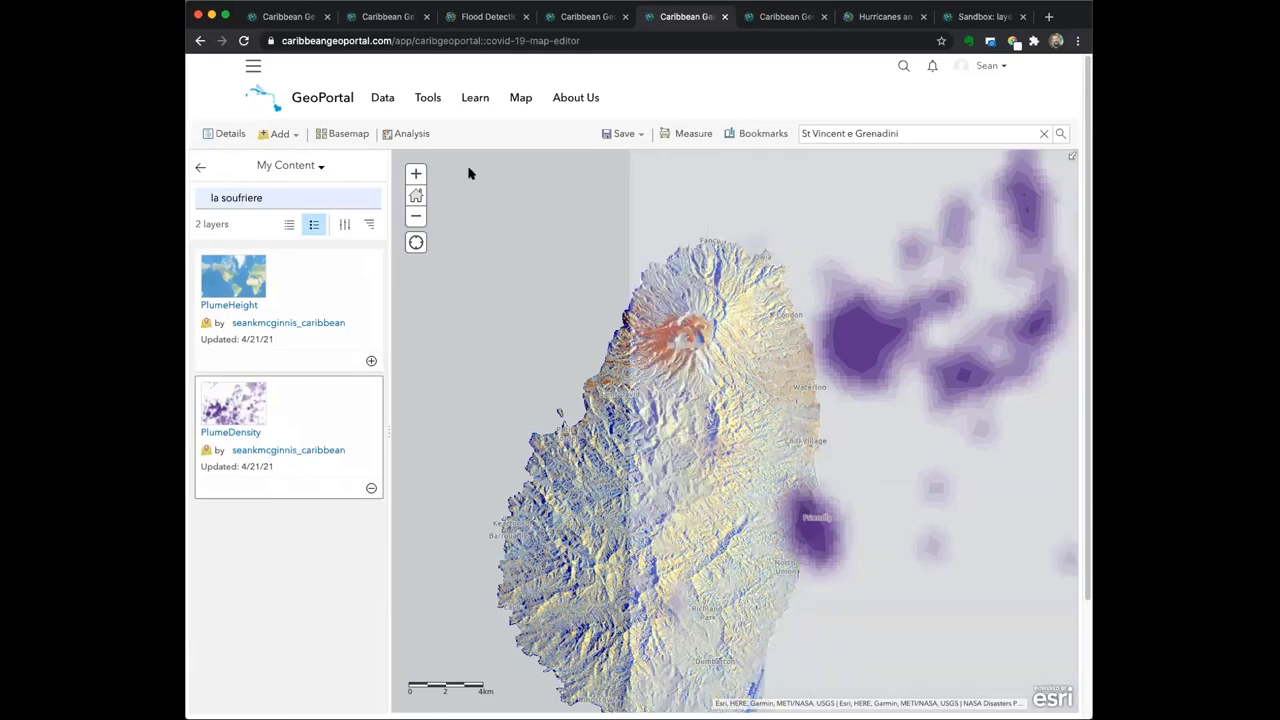
Zoom out two levels and pan to the plume, then set the source back to ArcGIS Online
click(416, 216)
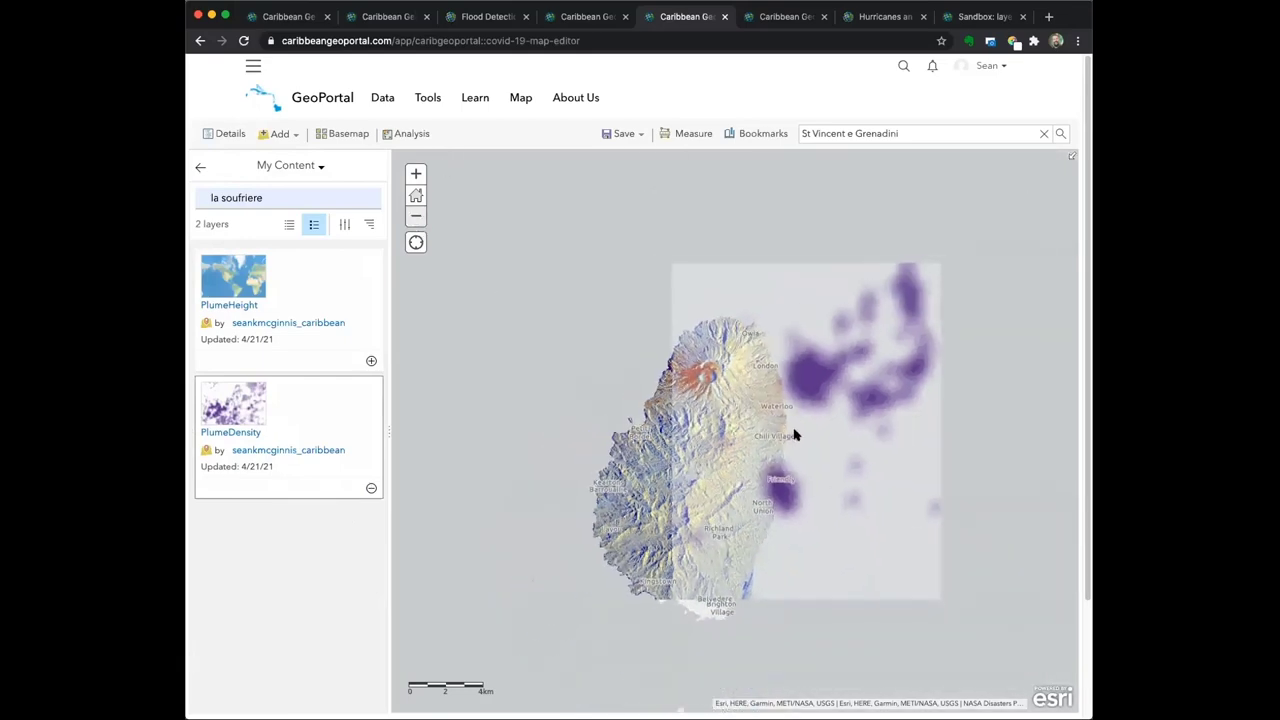
click(414, 217)
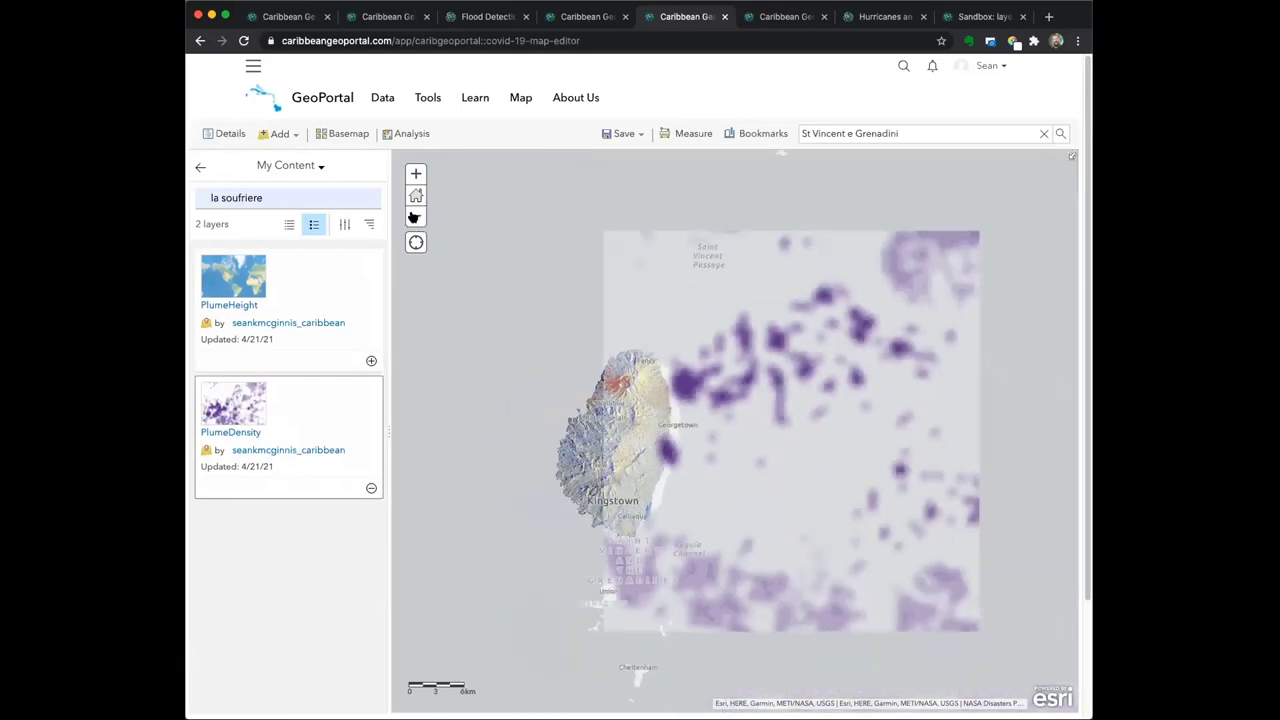
mouse_move(912, 435)
mouse_down()
mouse_move(714, 417)
mouse_move(646, 457)
mouse_up()
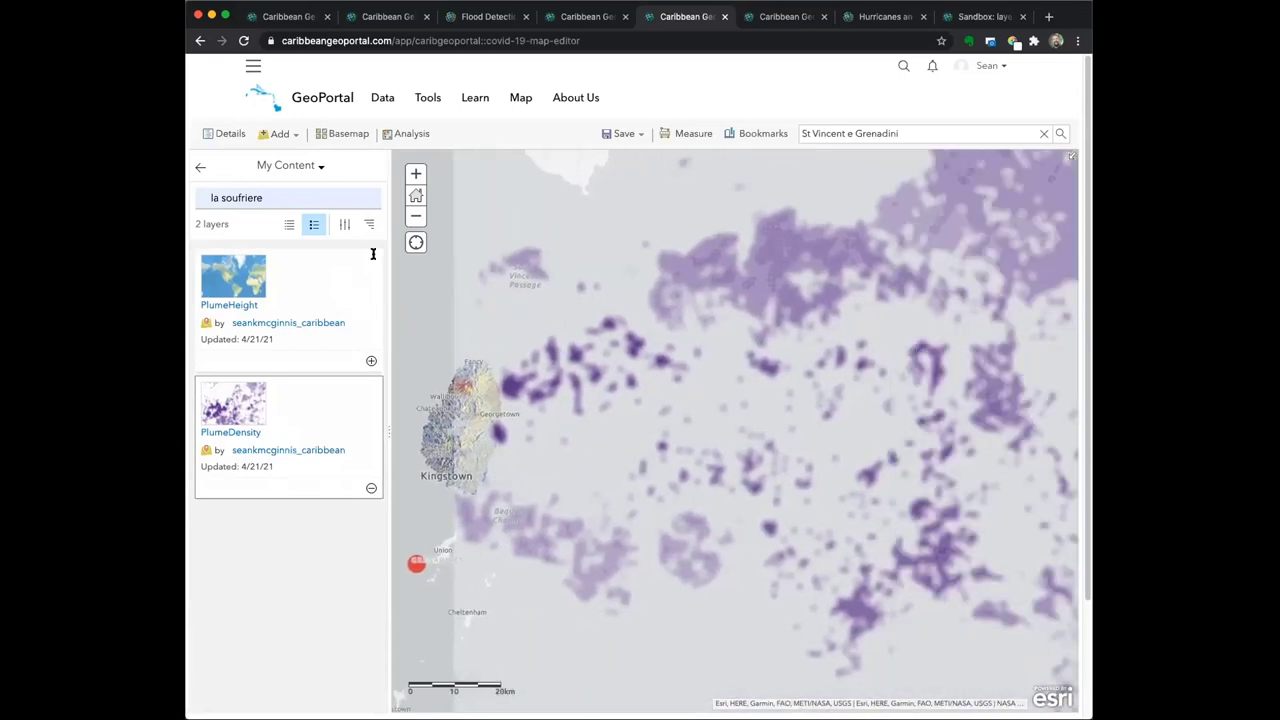
click(320, 168)
click(297, 314)
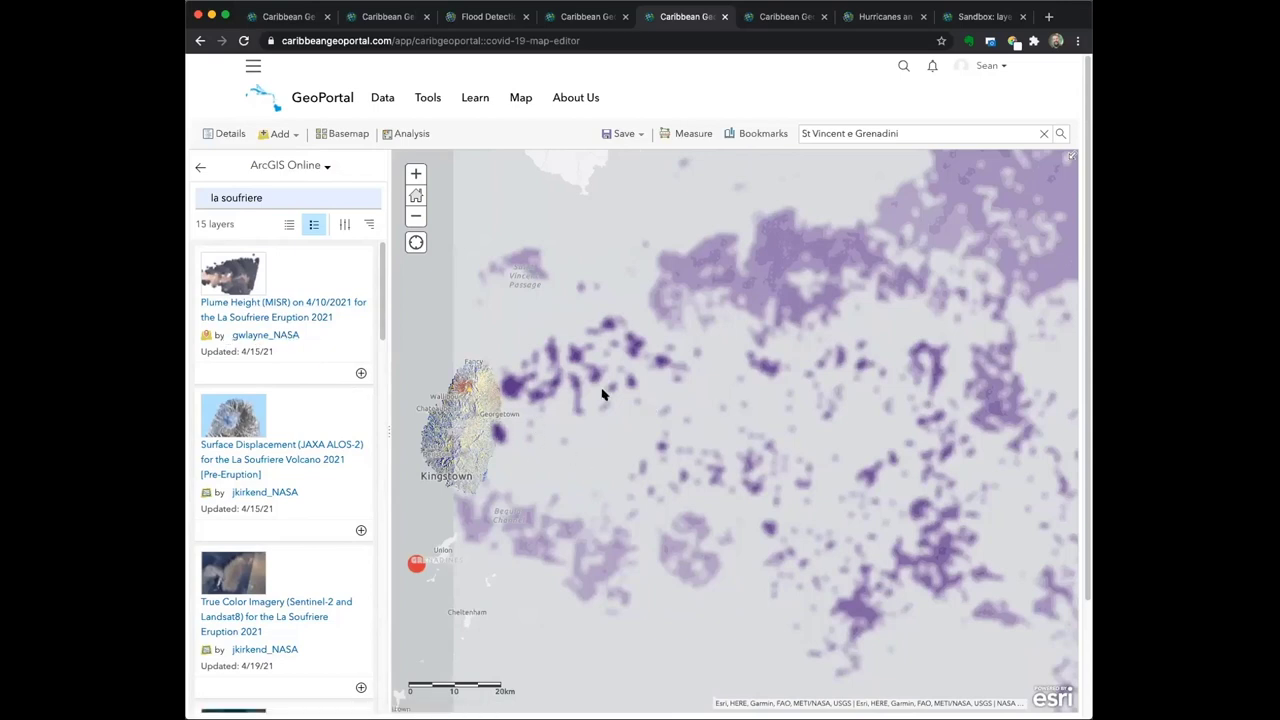
Zoom out one level and pan east so the purple plume over Barbados shows
click(416, 216)
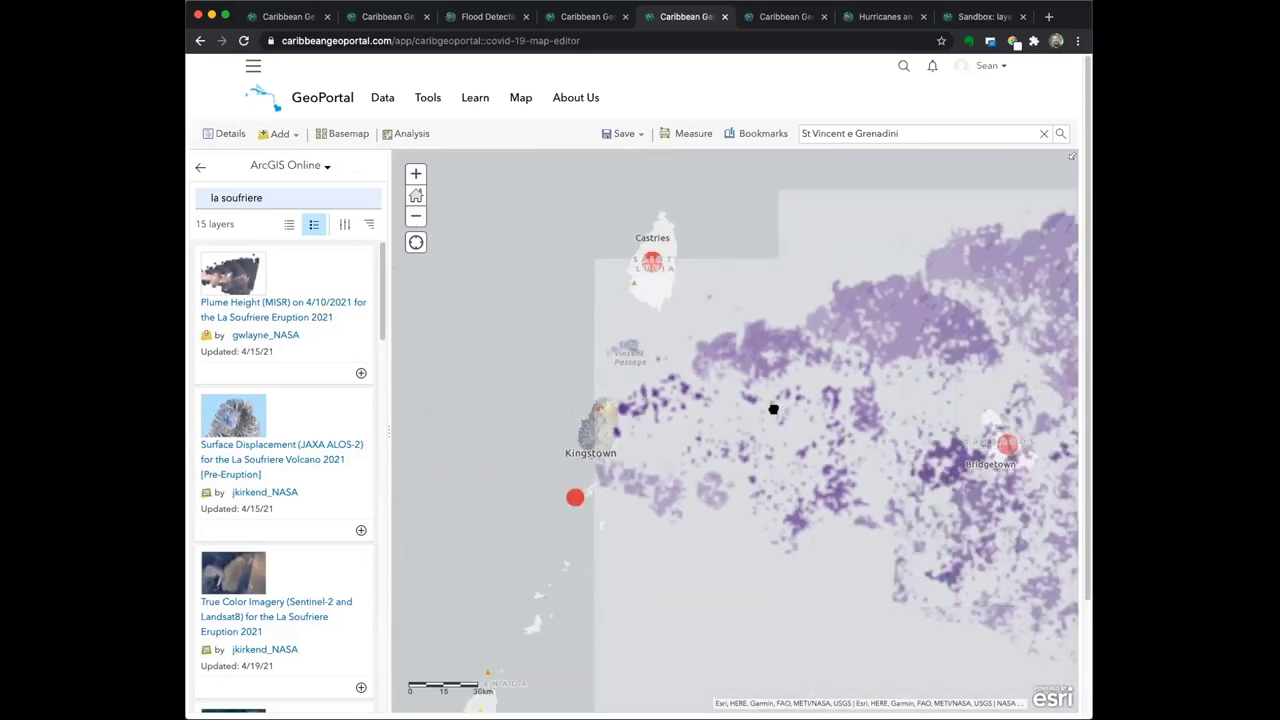
drag(771, 408, 639, 384)
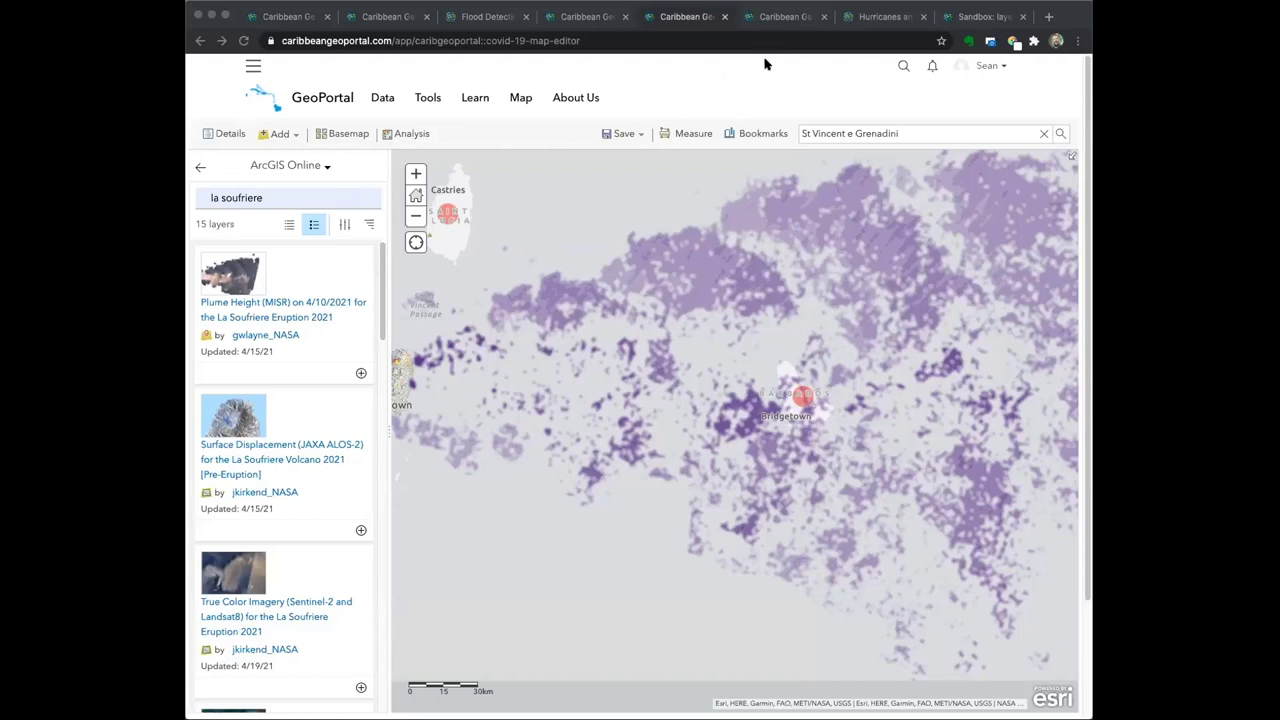
click(700, 78)
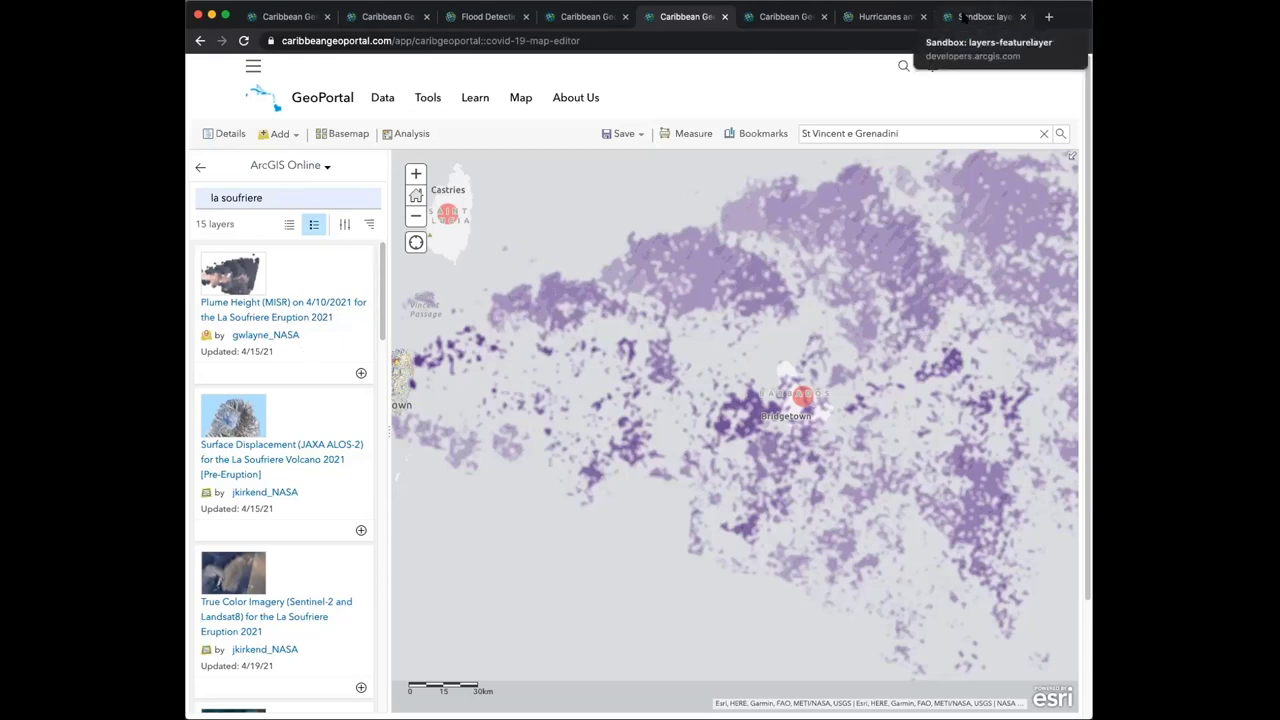
Scroll through the 'Sandbox: layers-featurelayer' sample code, then open a new browser tab
click(965, 17)
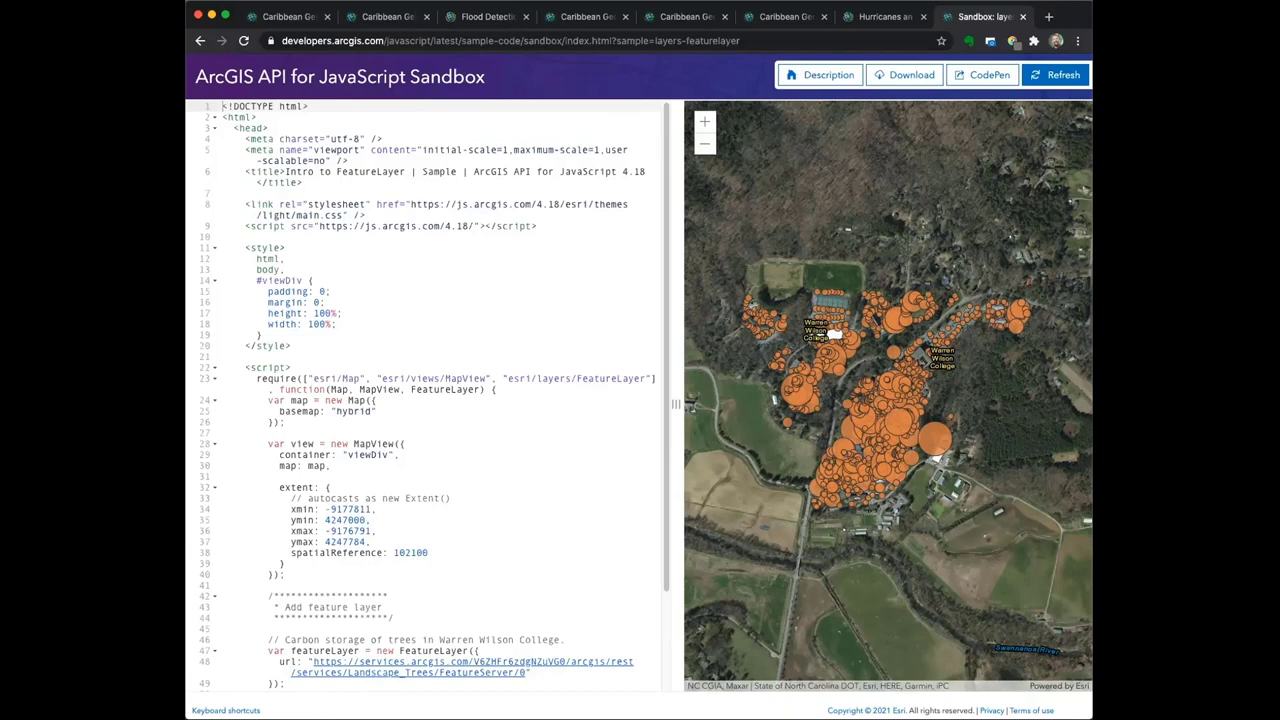
scroll(521, 564, down, 3)
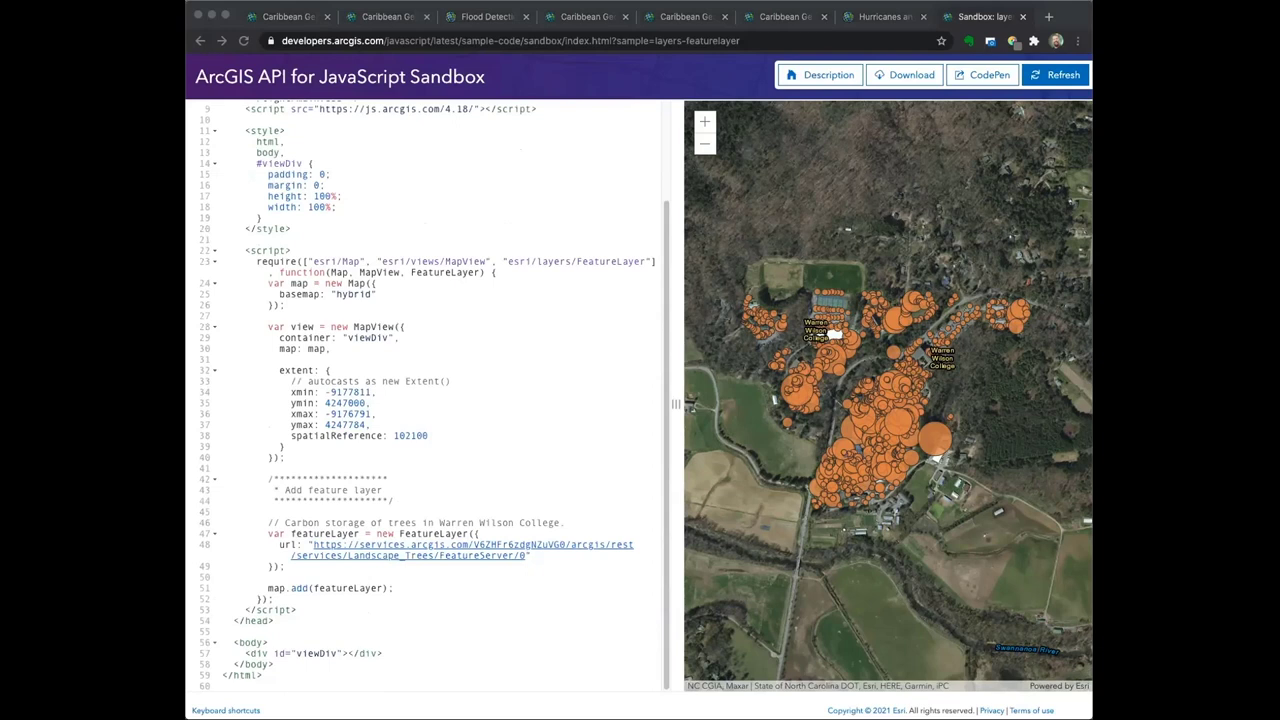
click(1049, 17)
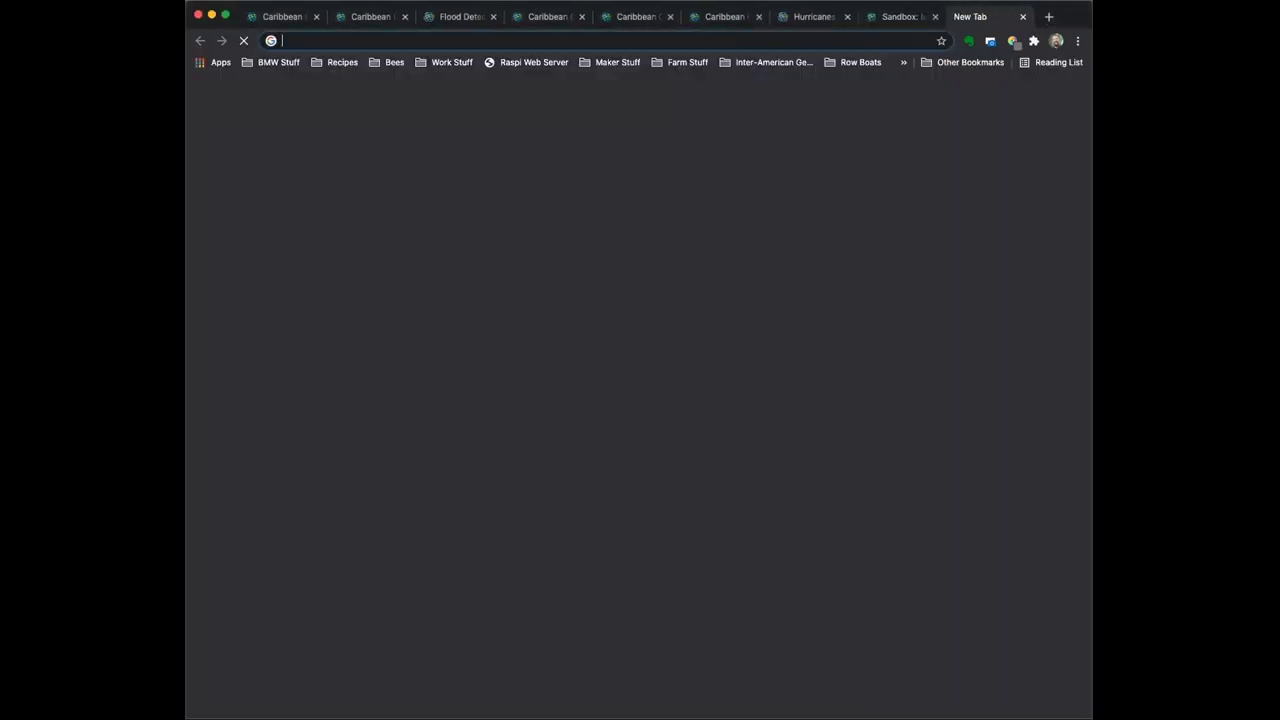
Paste the PlumeDensity FeatureServer URL into the address bar and load its service page
right_click(476, 38)
click(522, 119)
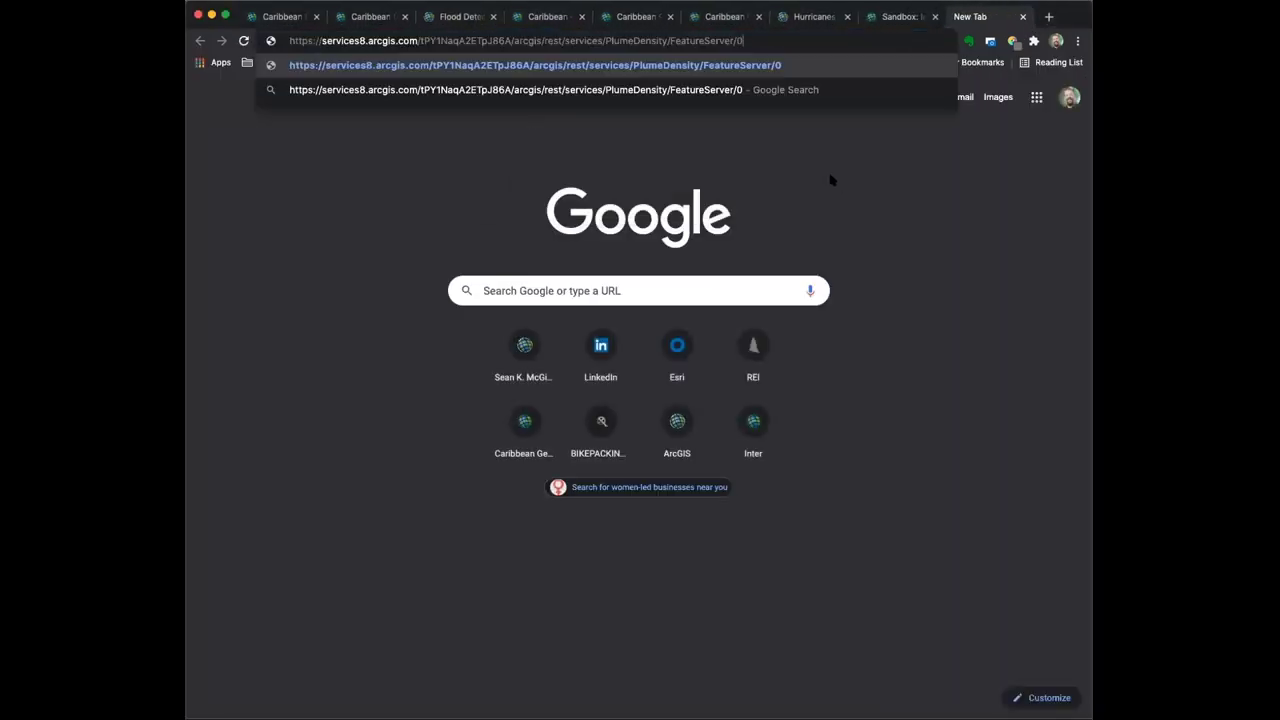
key(Return)
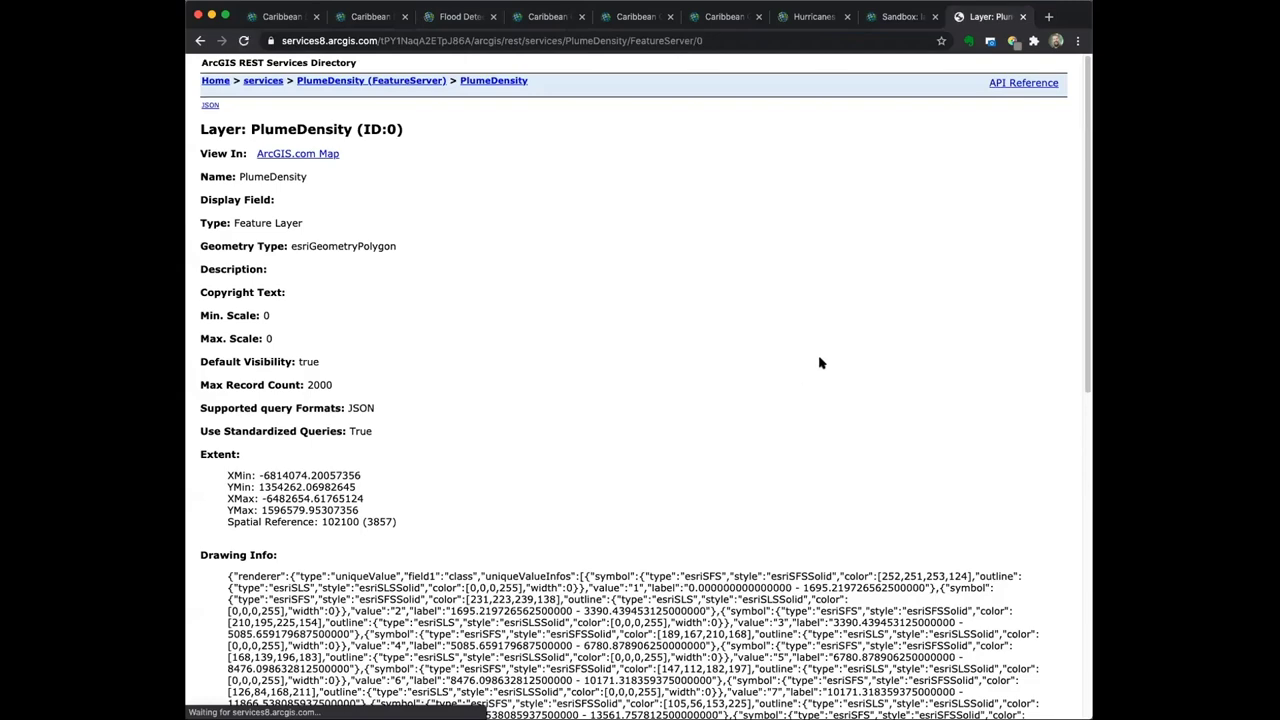
Scroll through PlumeDensity's drawing info and fields, then return to the Sandbox
scroll(791, 362, down, 1)
scroll(792, 362, down, 1)
scroll(838, 346, down, 1)
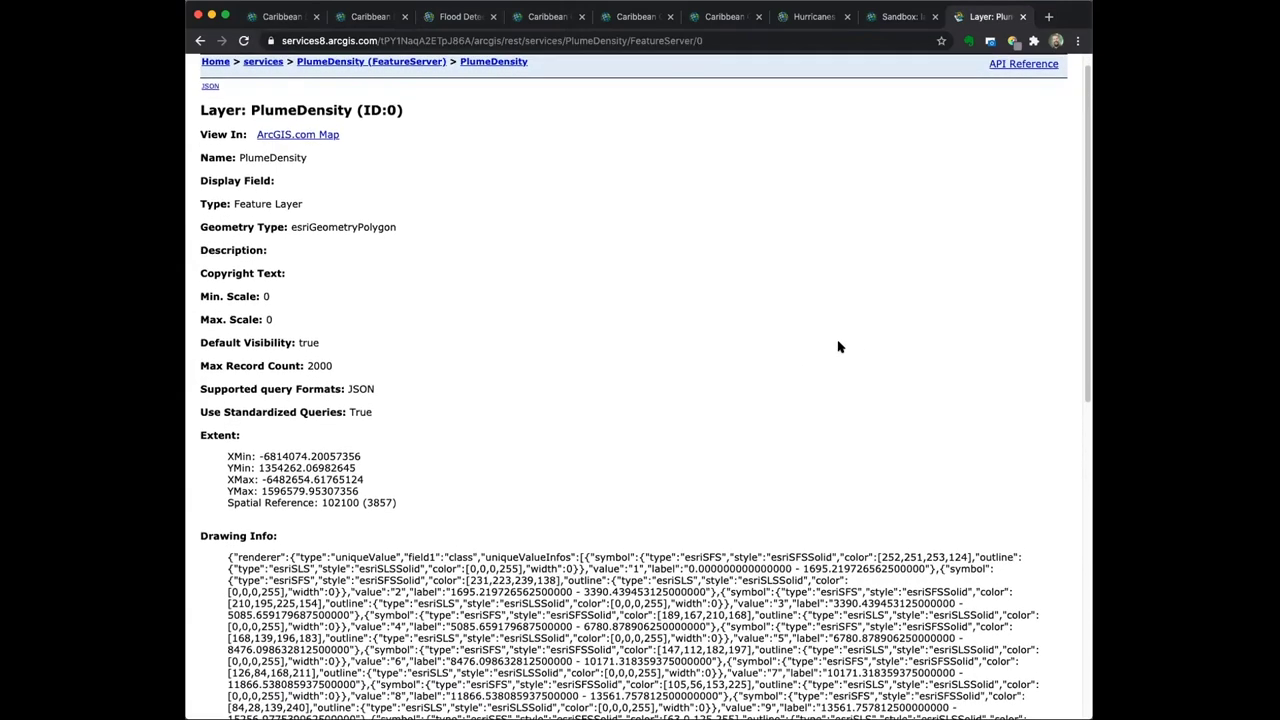
scroll(838, 348, up, 1)
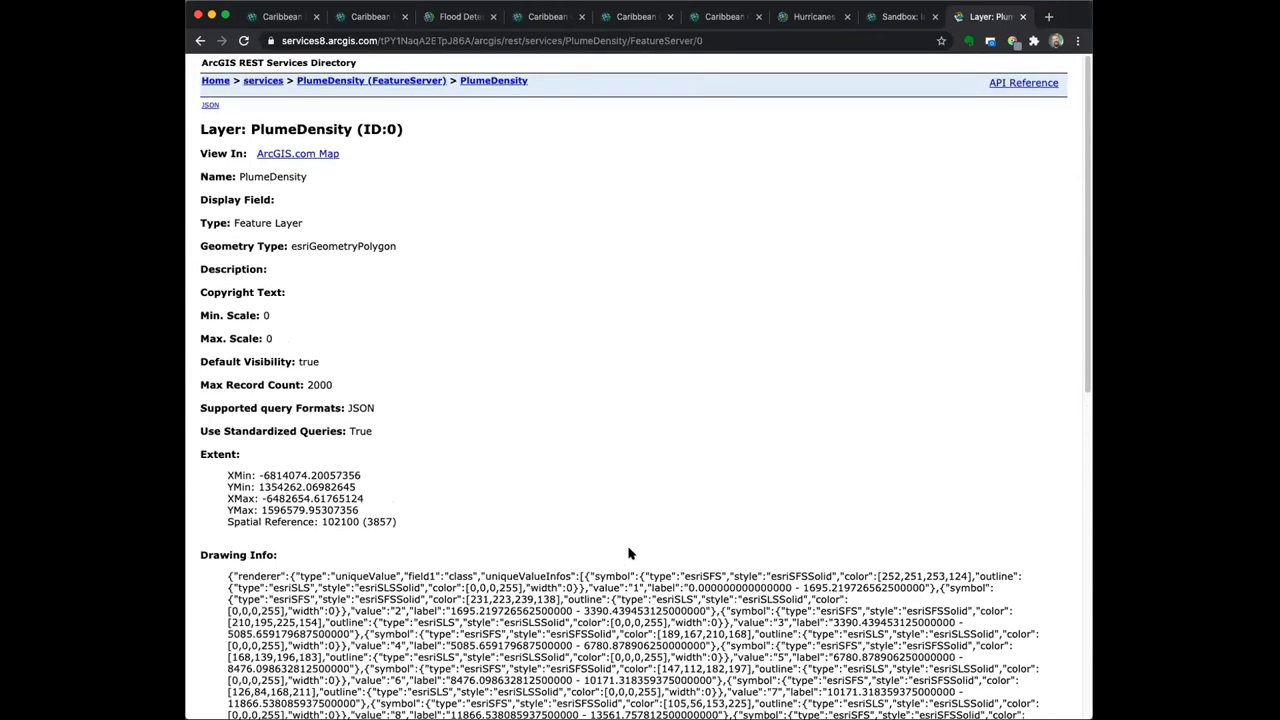
scroll(714, 558, down, 1)
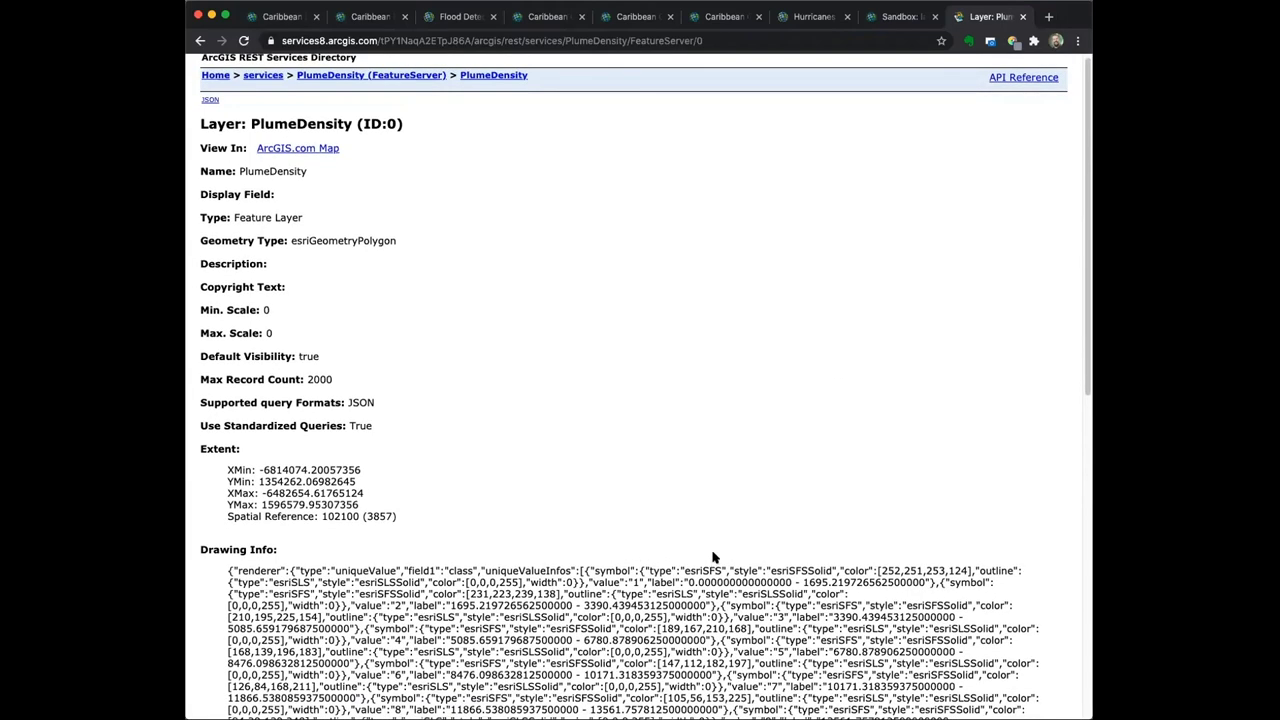
scroll(714, 558, down, 3)
scroll(714, 558, up, 3)
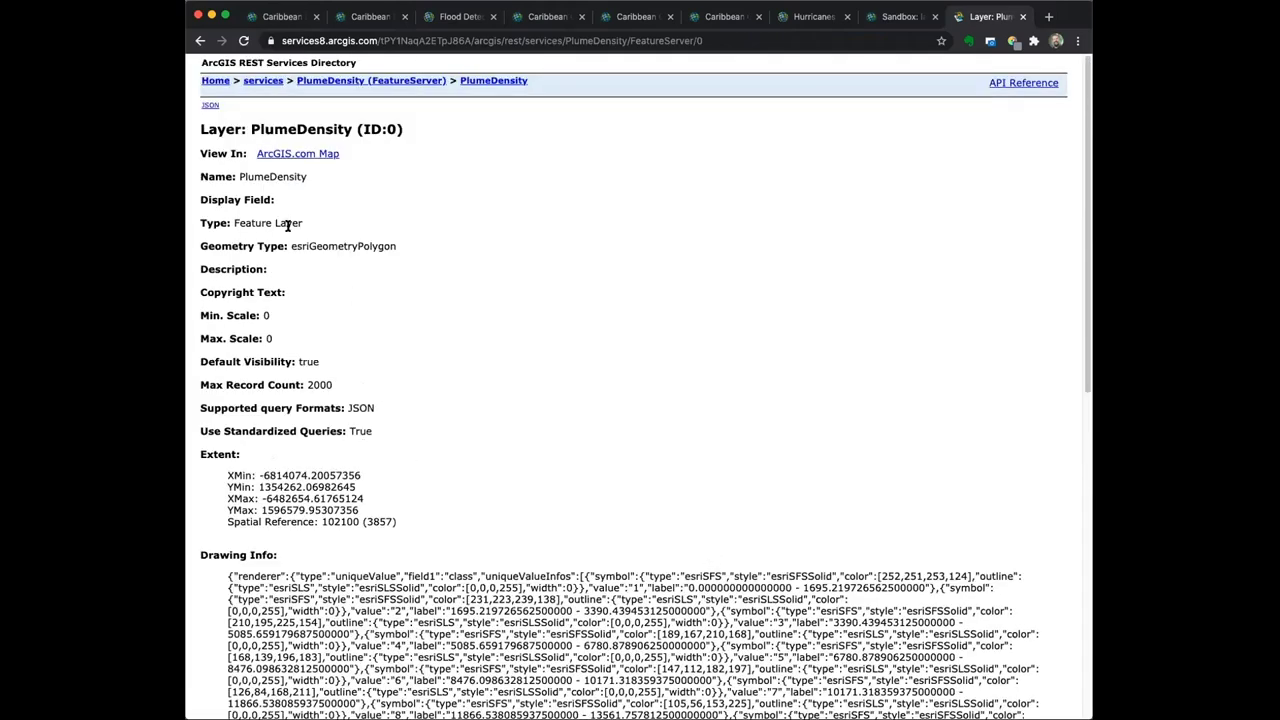
scroll(790, 505, down, 5)
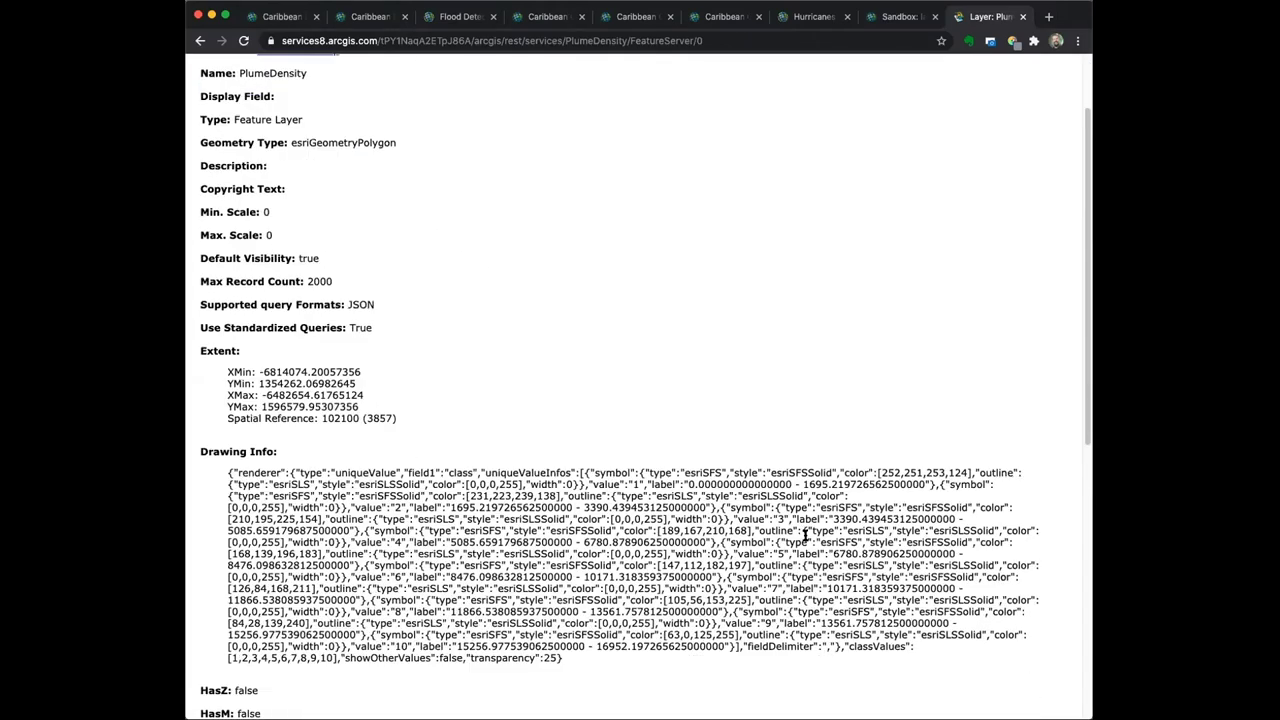
scroll(583, 376, down, 4)
scroll(637, 135, up, 3)
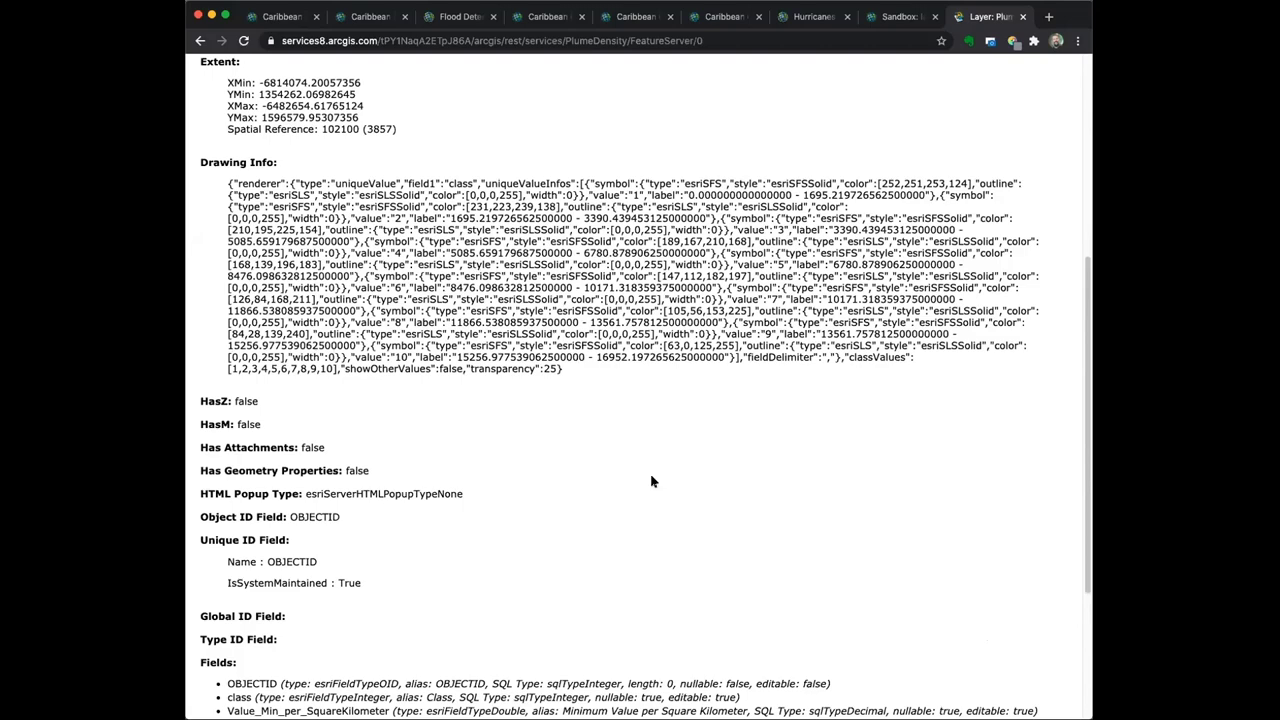
scroll(420, 423, down, 5)
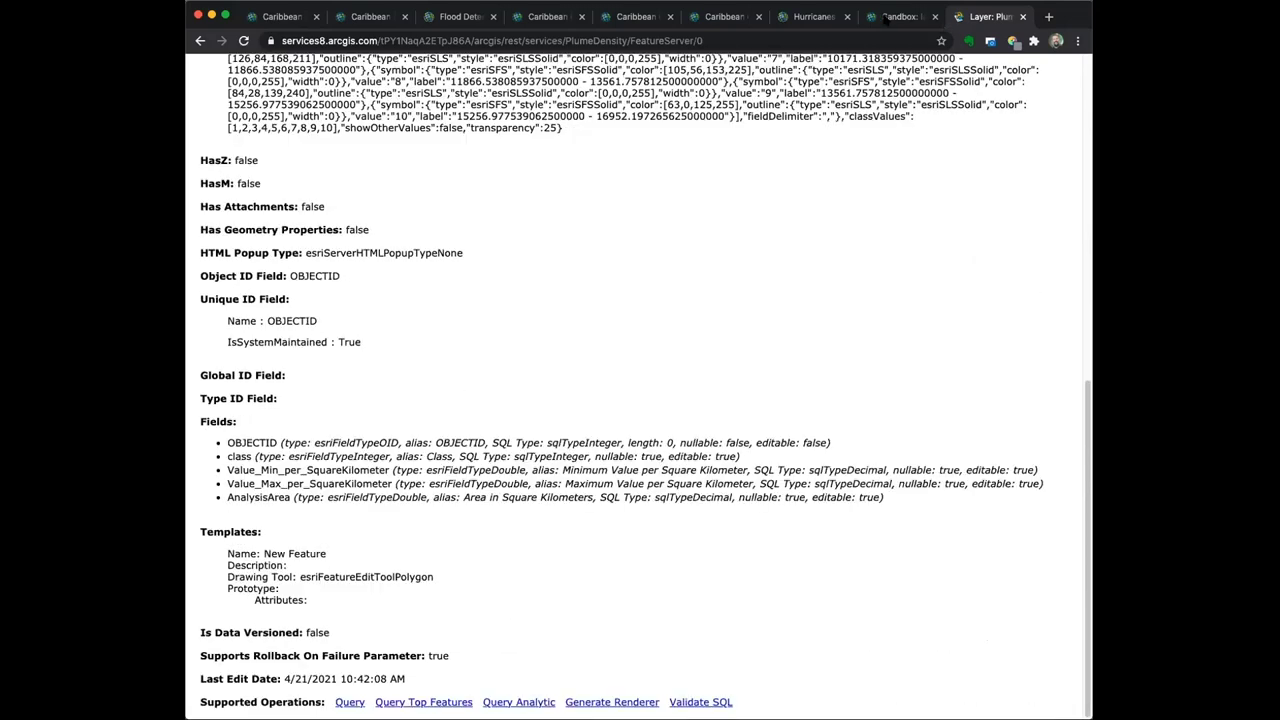
click(888, 17)
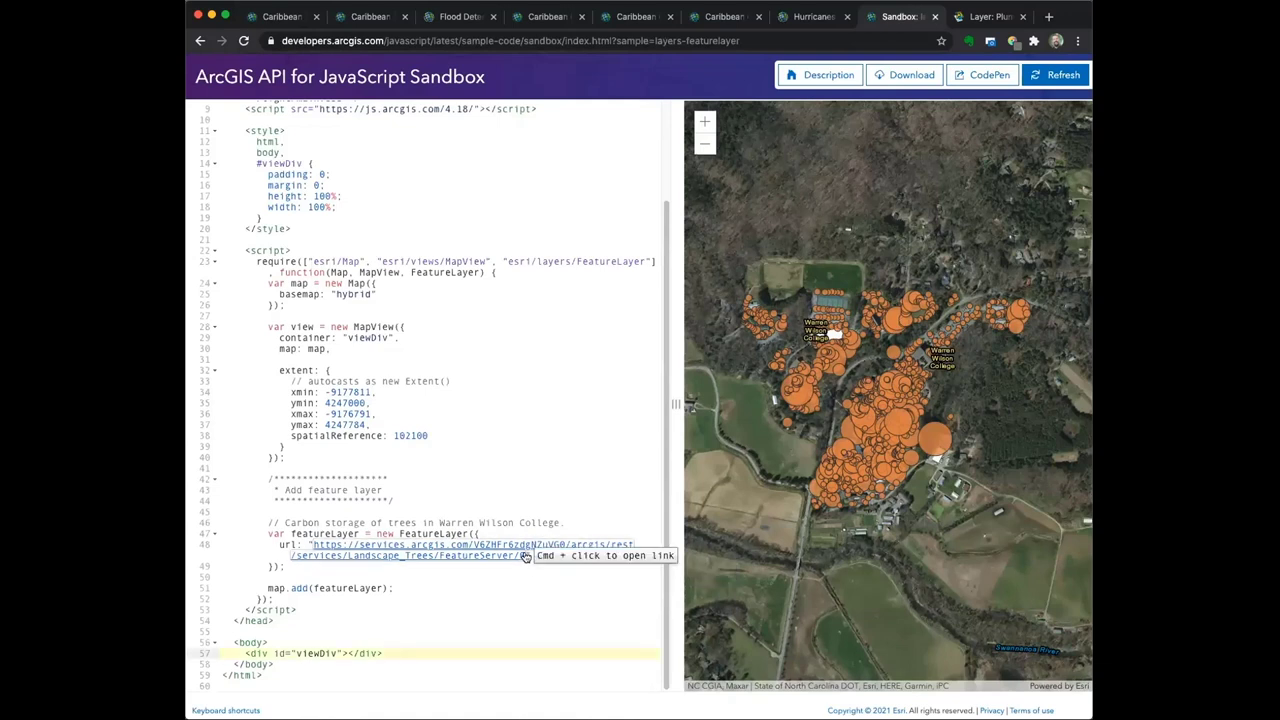
Replace the Landscape_Trees layer URL in the code with the PlumeDensity service address
click(313, 544)
shift+click(527, 555)
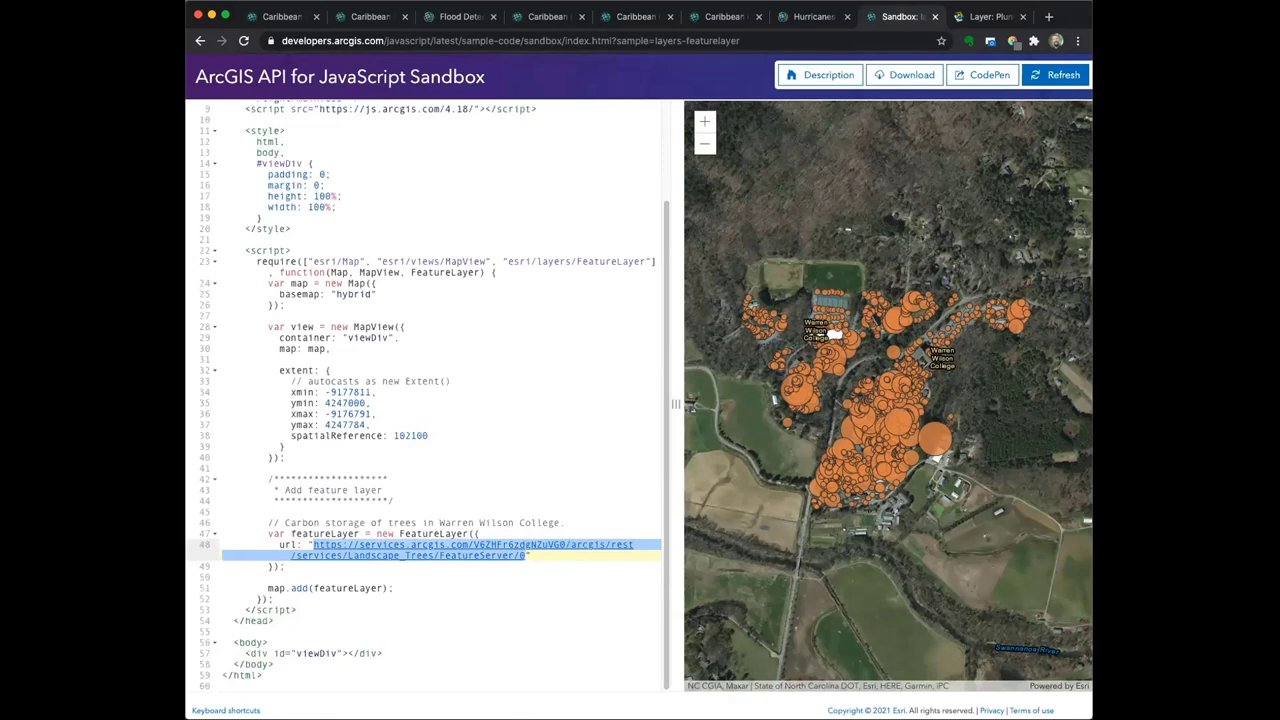
text(https://services8.arcgis.com/tPY1NaqA2ETpJ86A/arcgis/rest/services/PlumeDensity/FeatureServer/0)
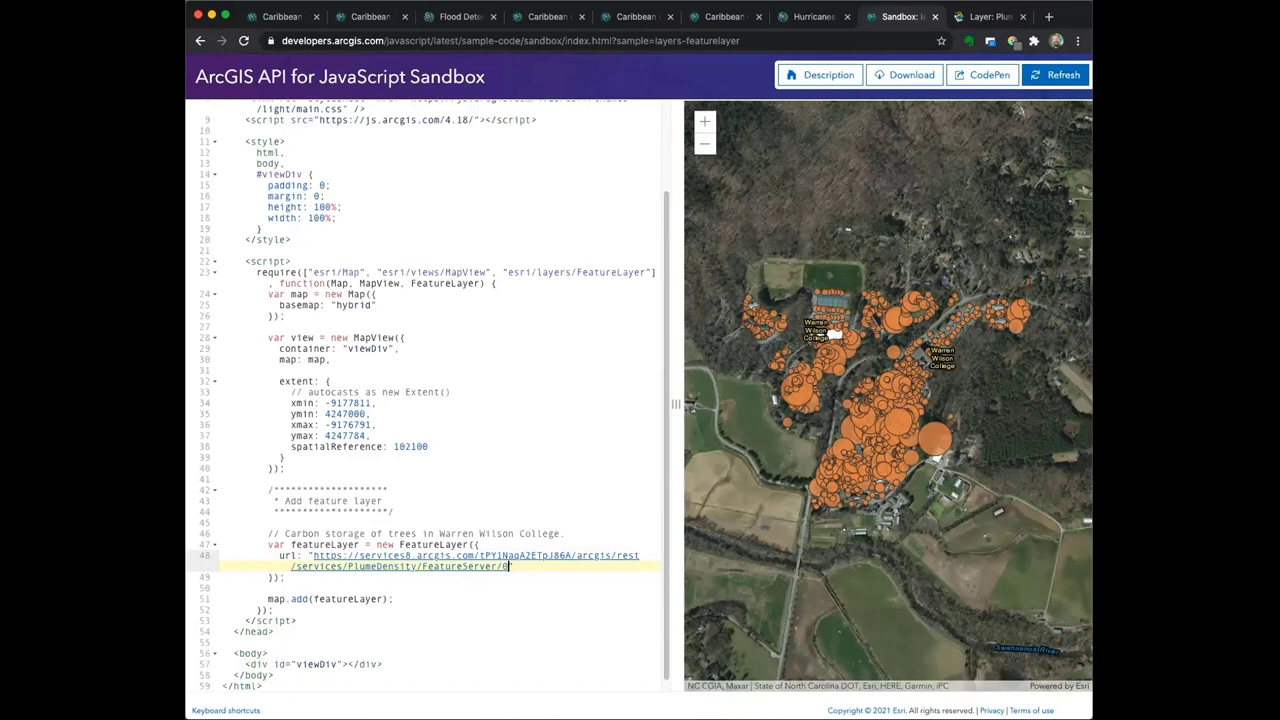
key(super+Tab)
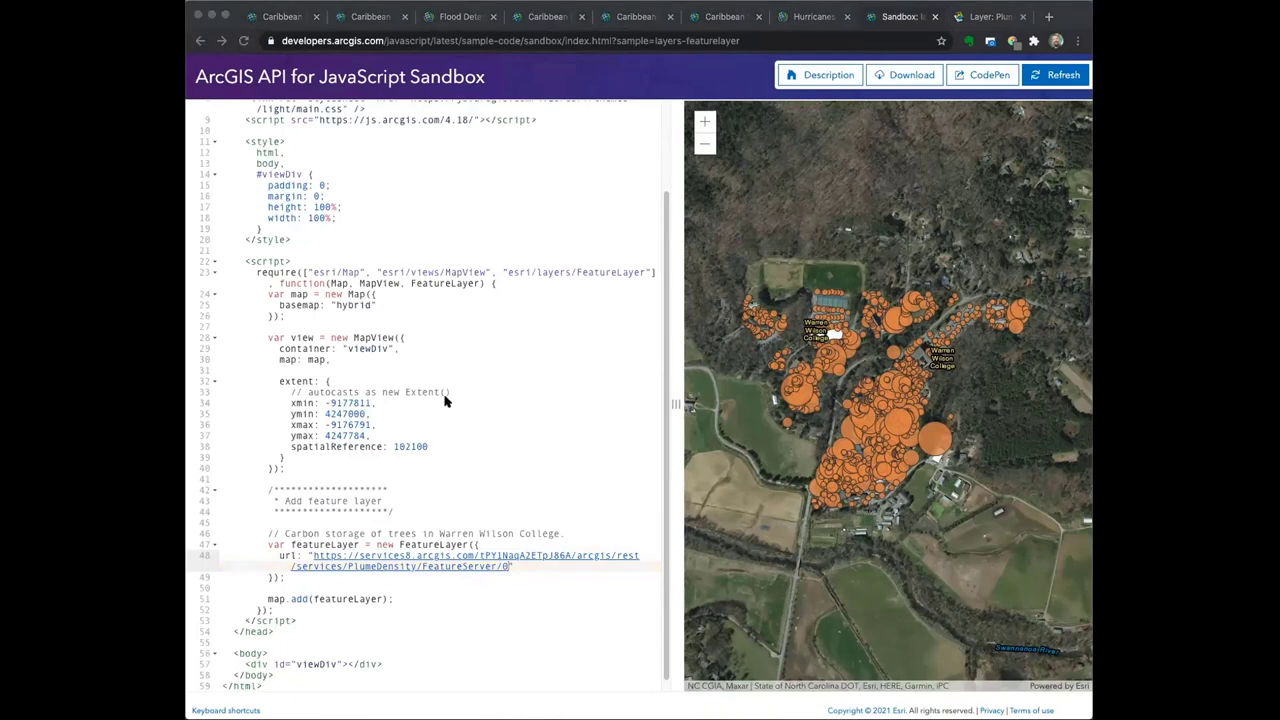
key(super+Tab)
Paste extent xmin -10197204, ymin 2264437, xmax -6545348, ymax 4179643 and refresh the sample
drag(291, 403, 373, 434)
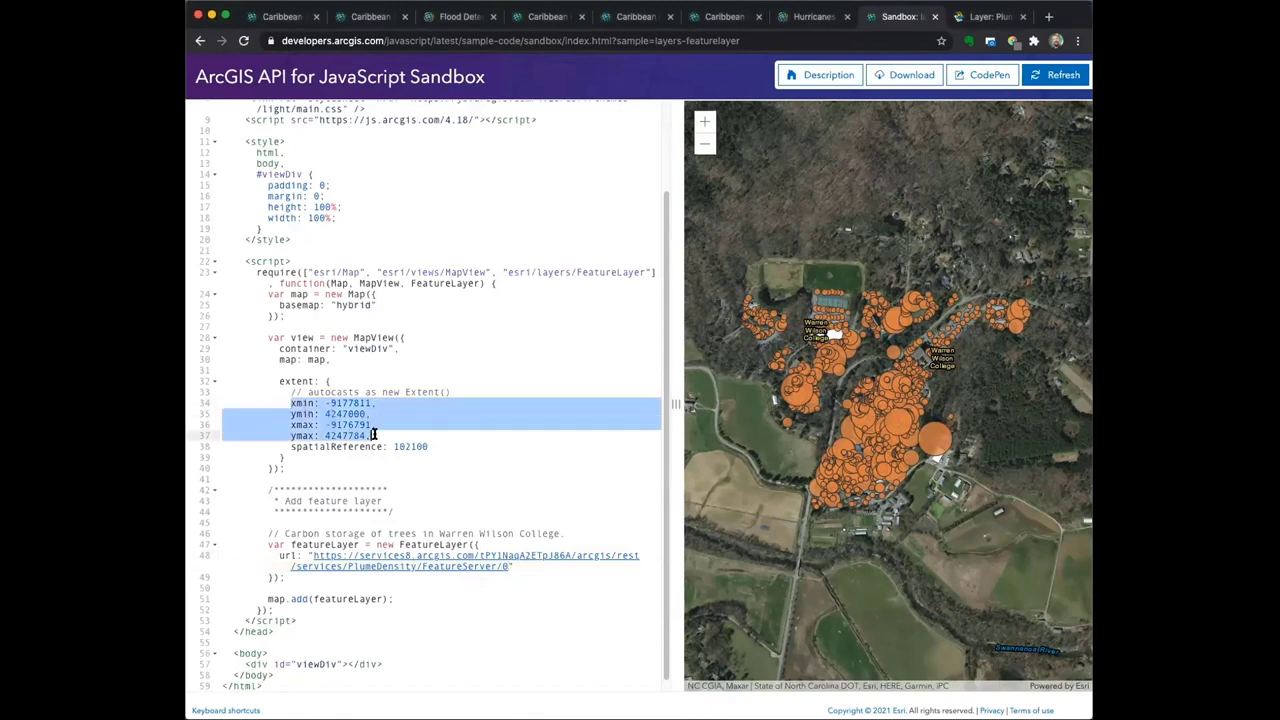
text(xmin: -10197204,               ymin: 2264437,               xmax: -6545348,               ymax: 4179643,)
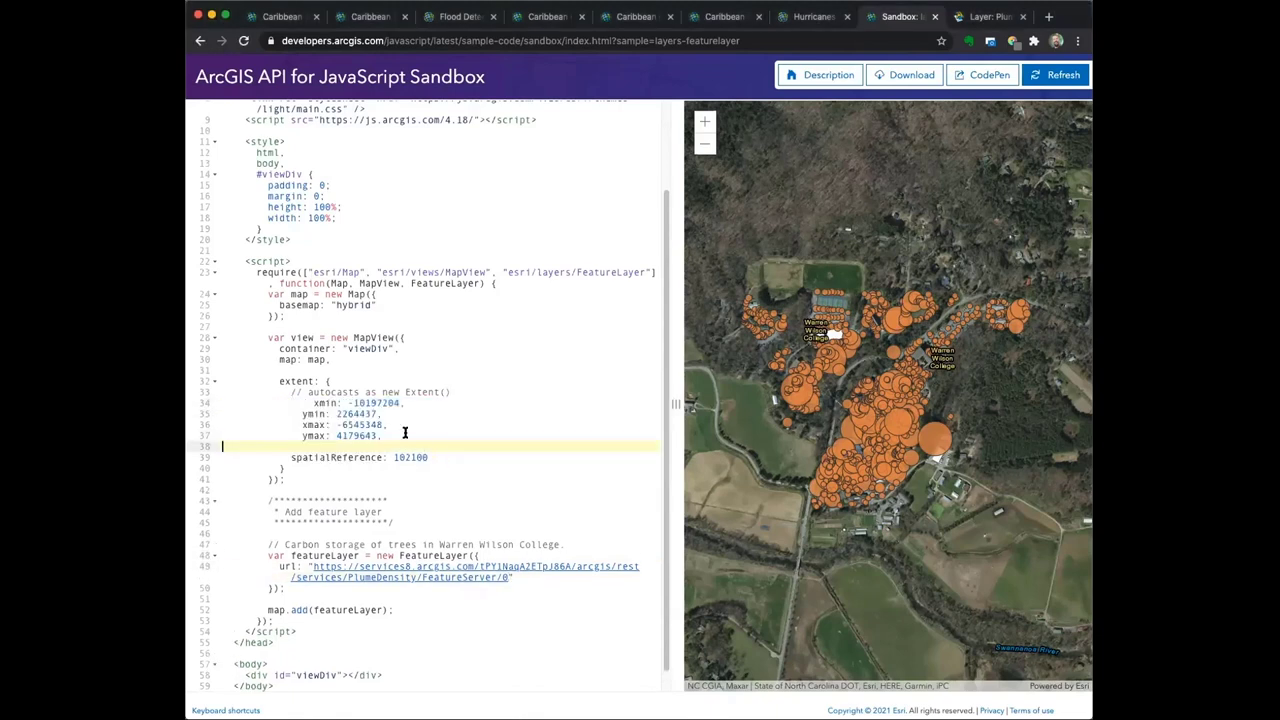
key(BackSpace)
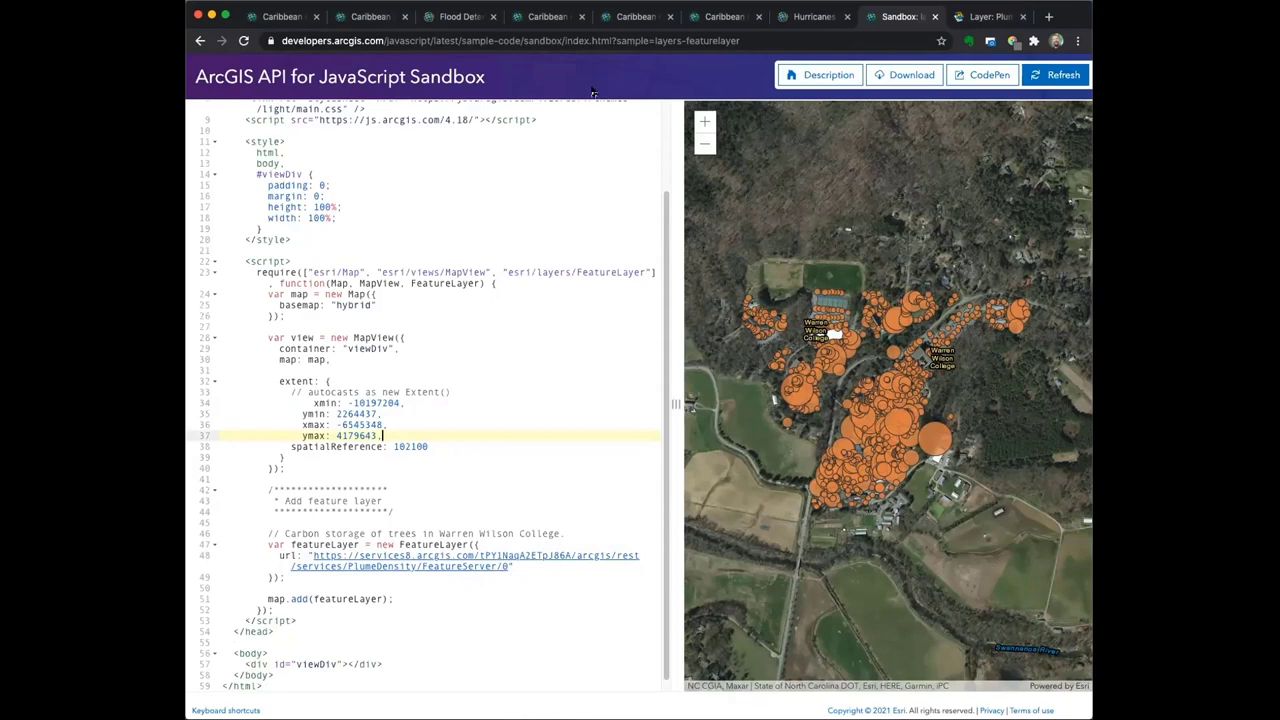
click(1045, 77)
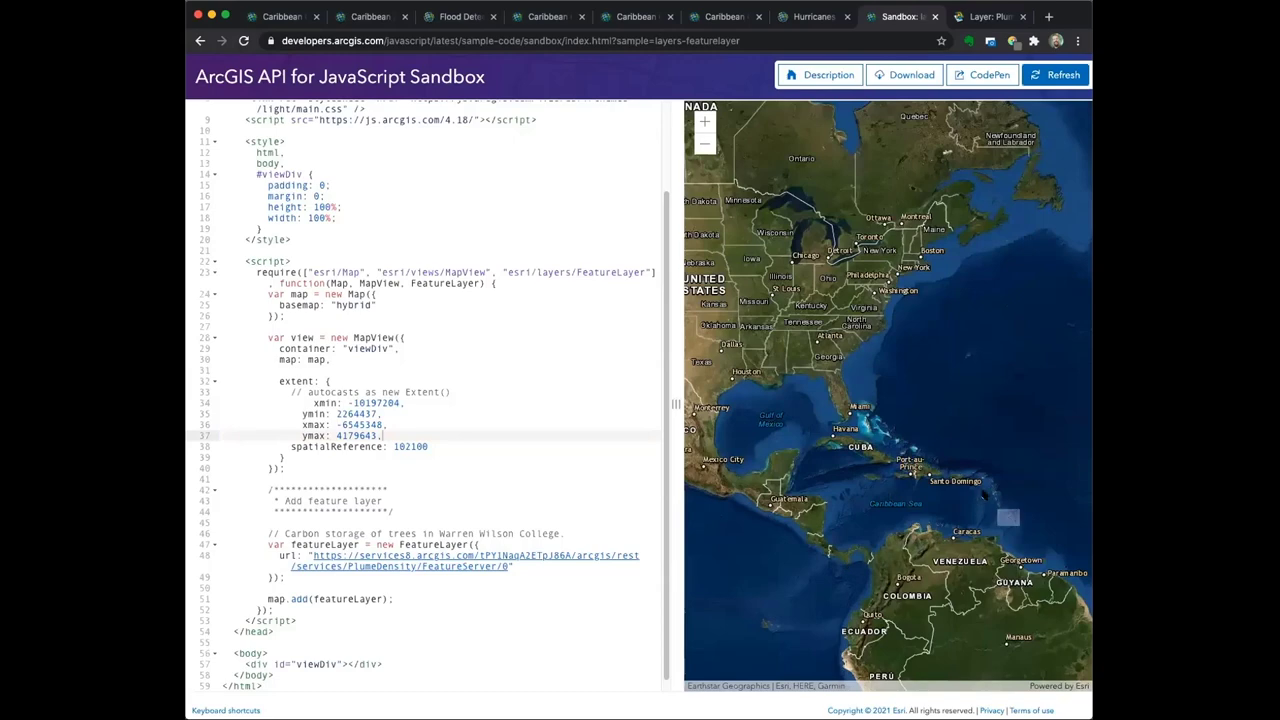
Zoom into the Lesser Antilles, pan across the purple plume, then zoom back out around Barbados
scroll(990, 500, up, 5)
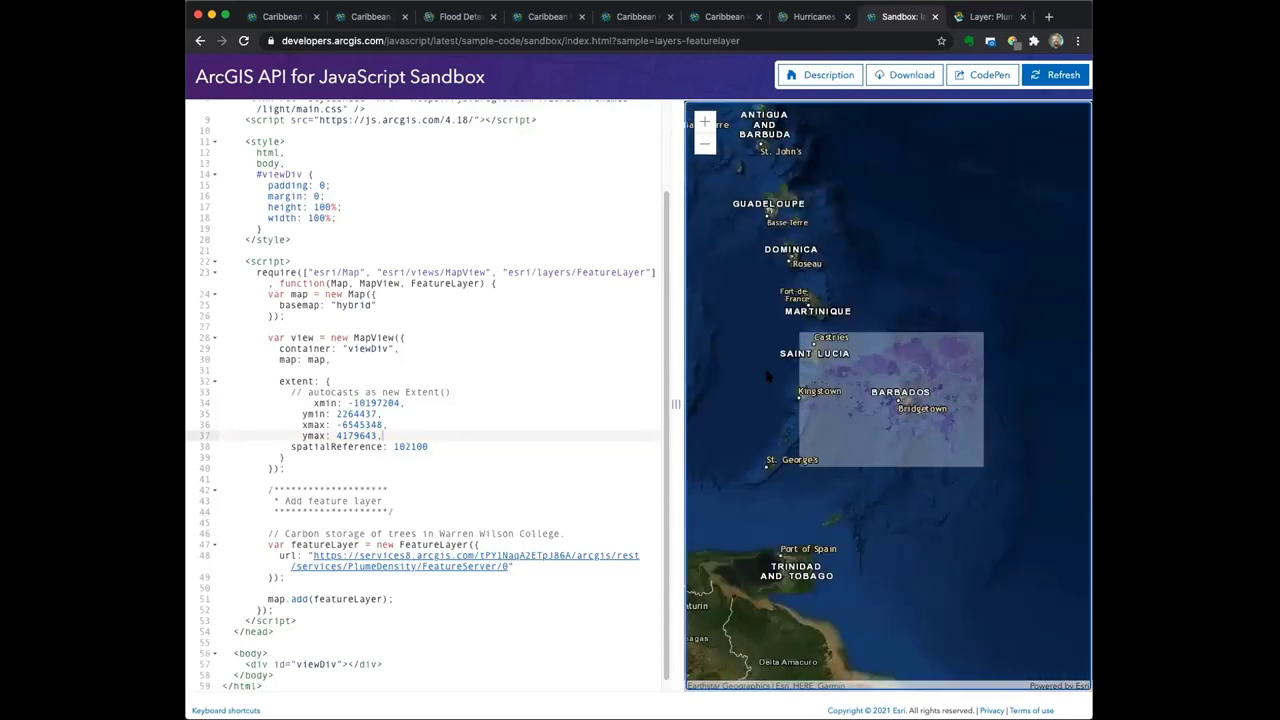
scroll(845, 414, up, 3)
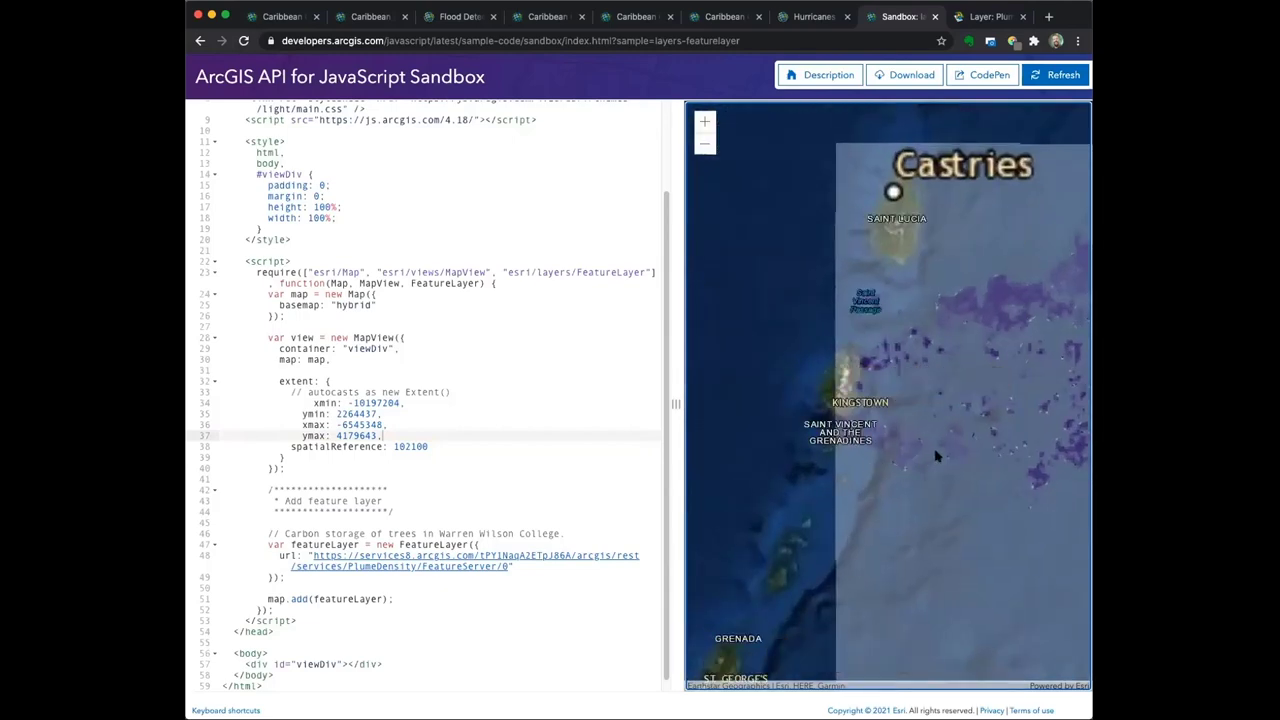
drag(1000, 407, 834, 385)
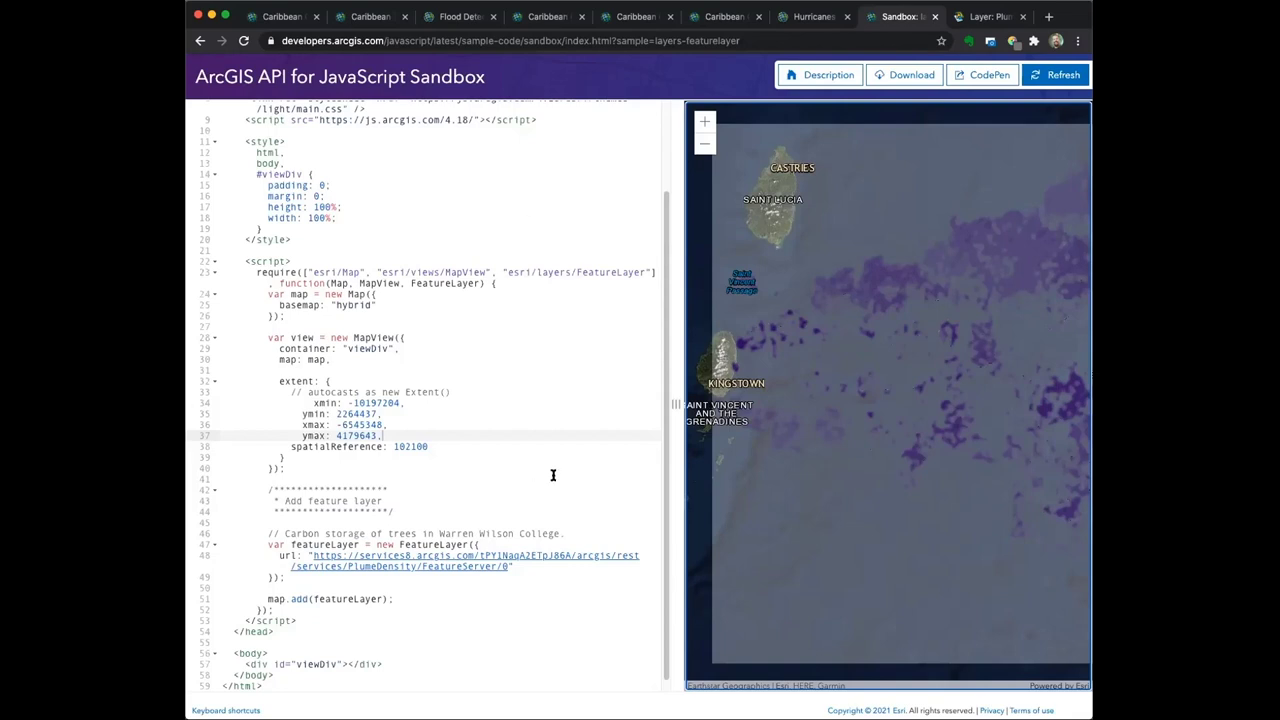
click(705, 146)
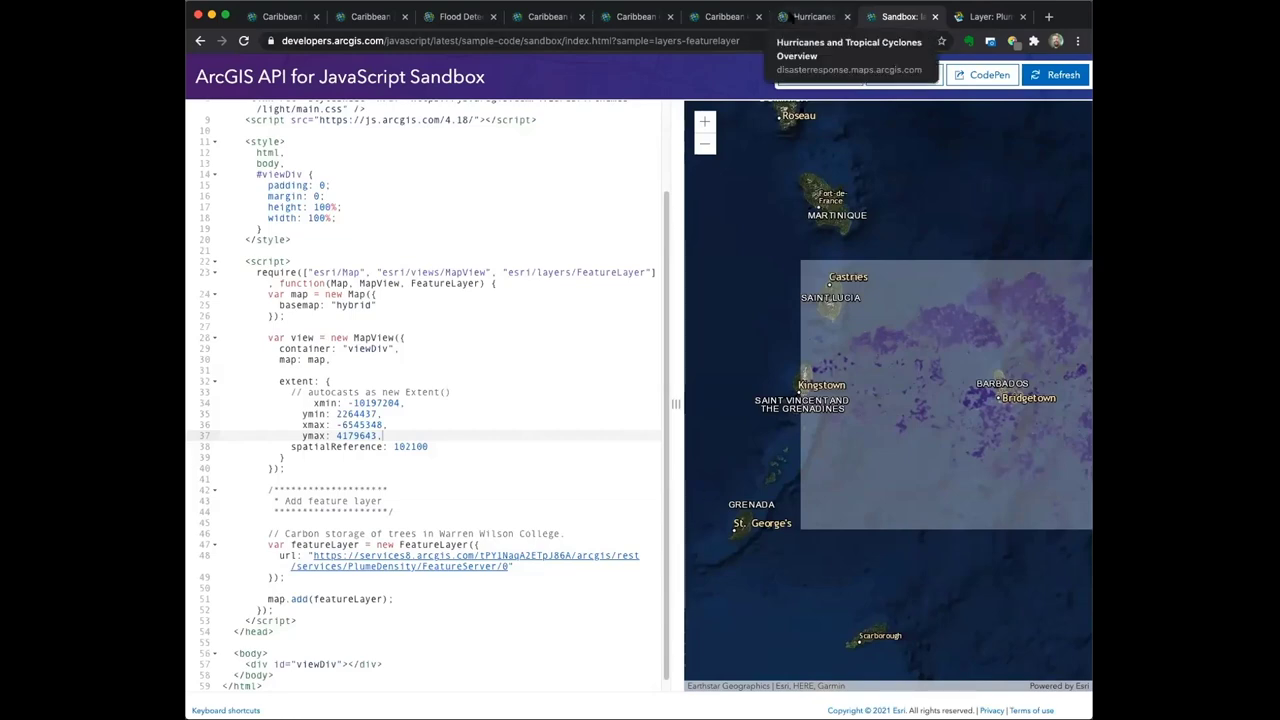
Glance at the Hurricanes overview storm map, then return to the GeoPortal editor showing the Bridgetown plume
click(787, 17)
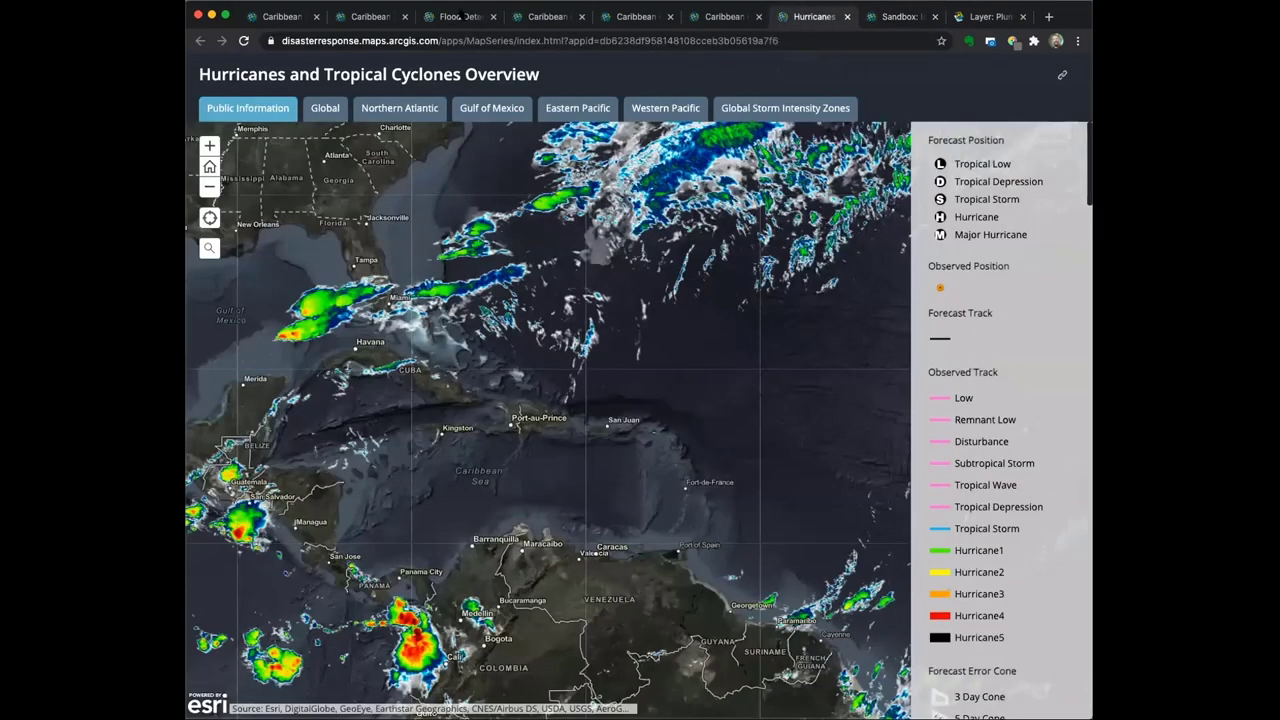
click(700, 18)
click(547, 17)
click(625, 17)
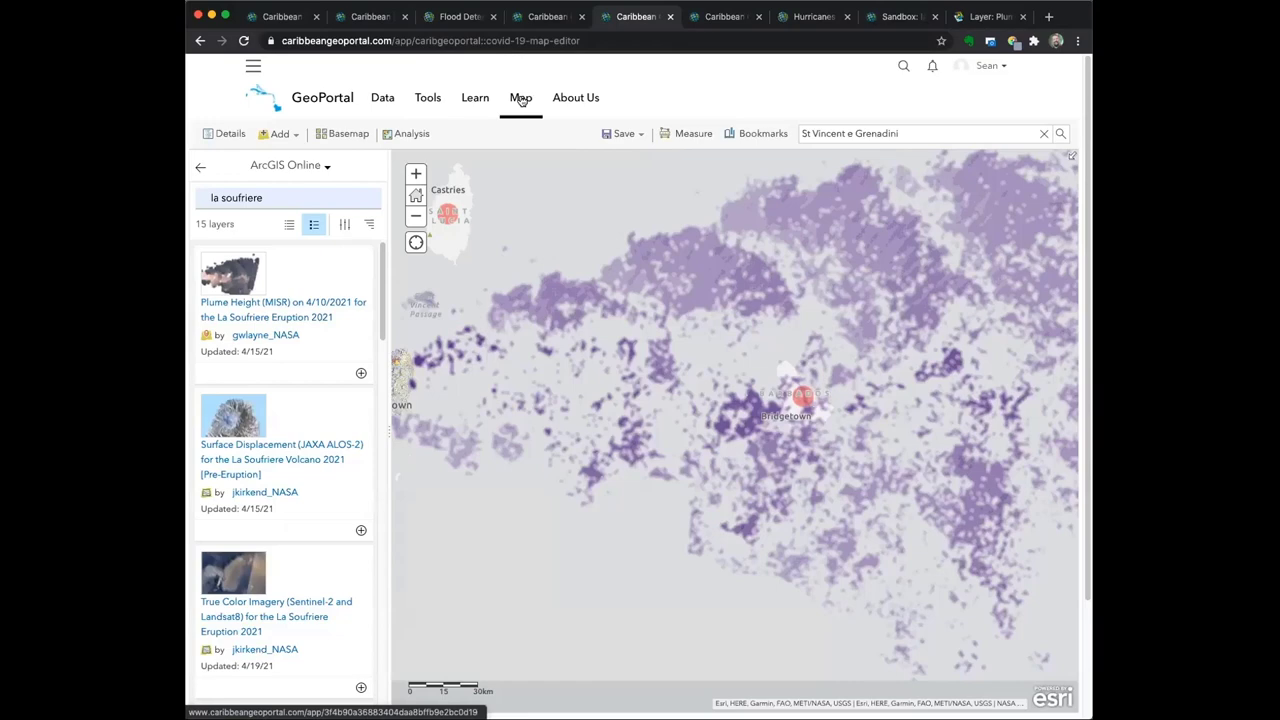
Open My Caribbean Map and add the PlumeDensity layer found through a layer search
click(520, 100)
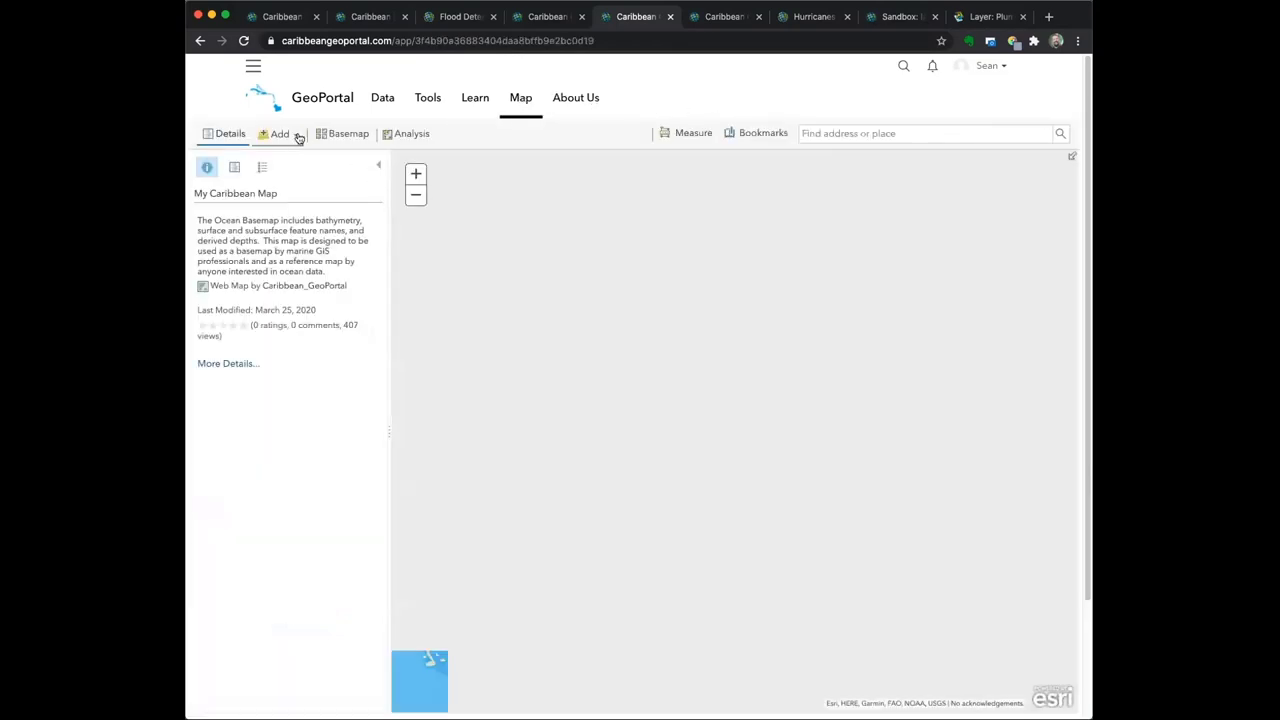
click(296, 135)
click(300, 163)
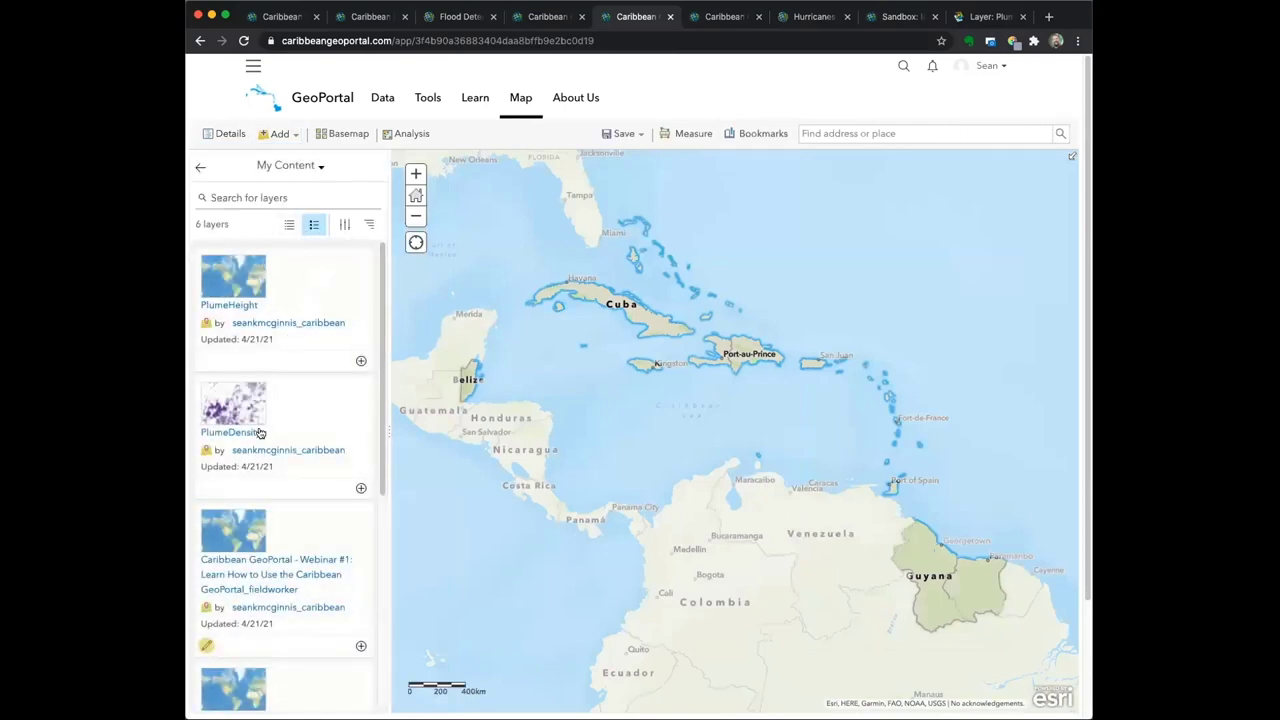
click(358, 489)
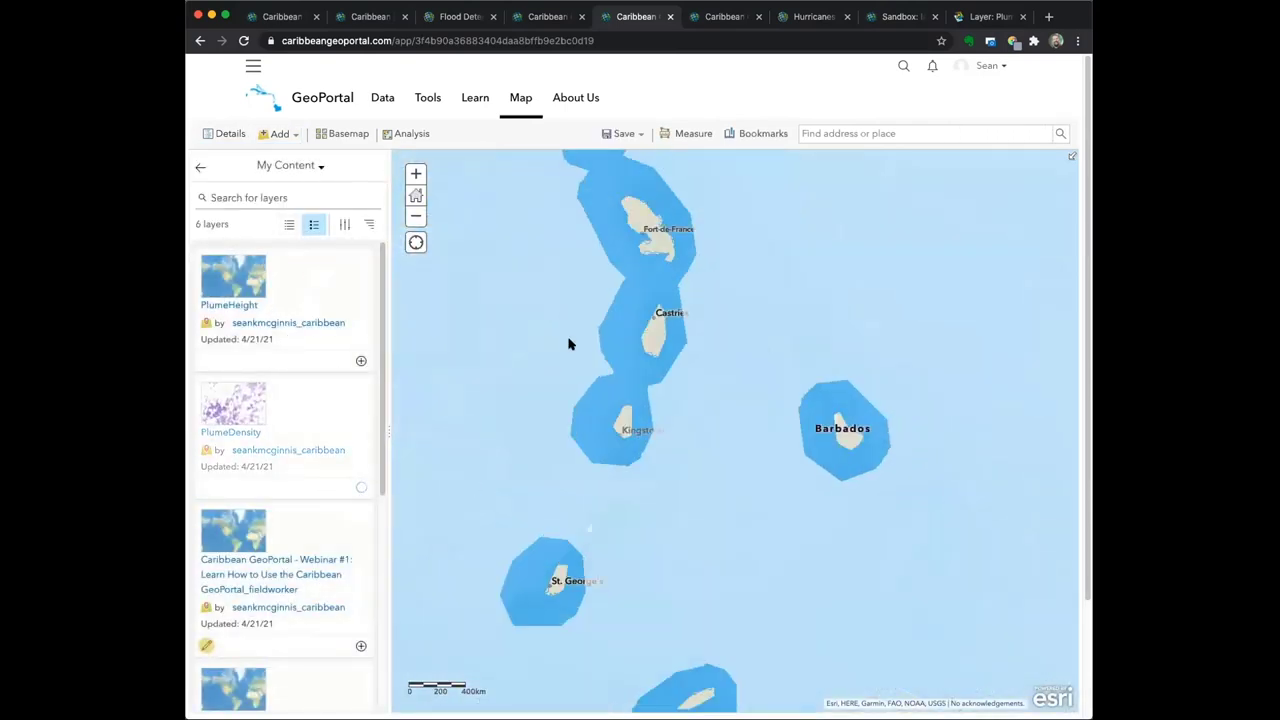
Return to the map details and save My Caribbean Map with the plume layer
click(202, 166)
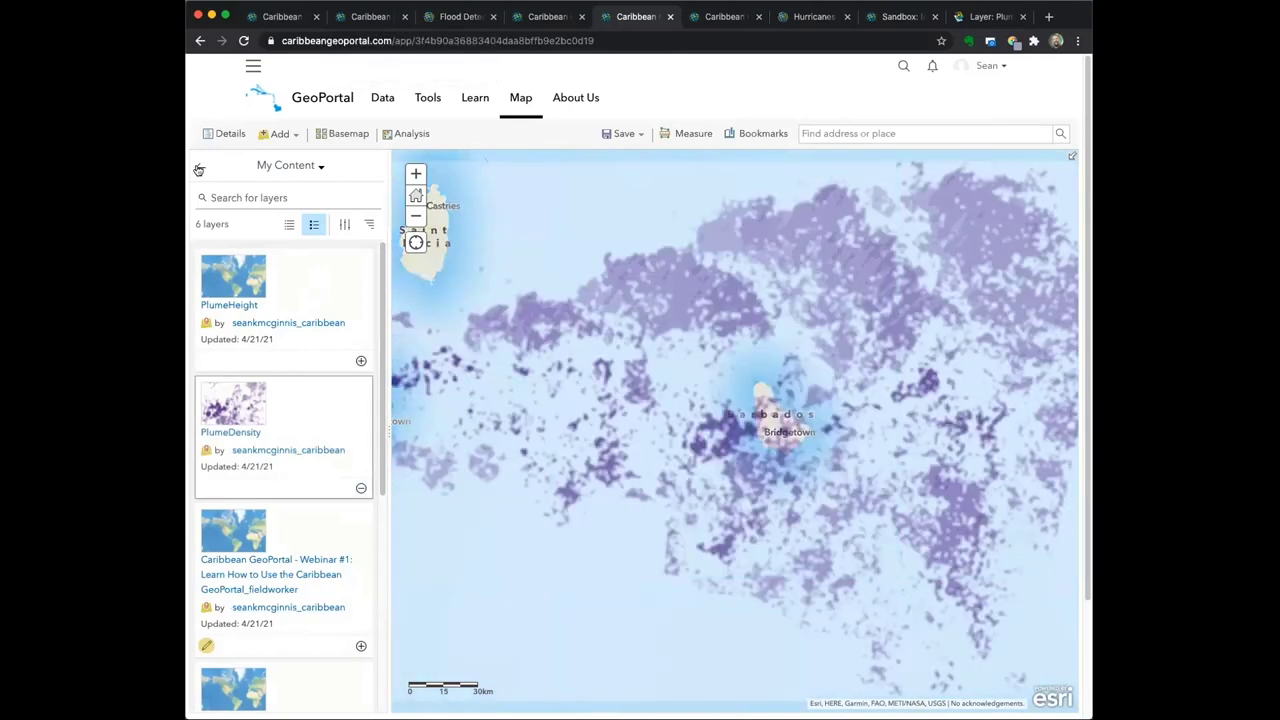
click(623, 135)
click(616, 158)
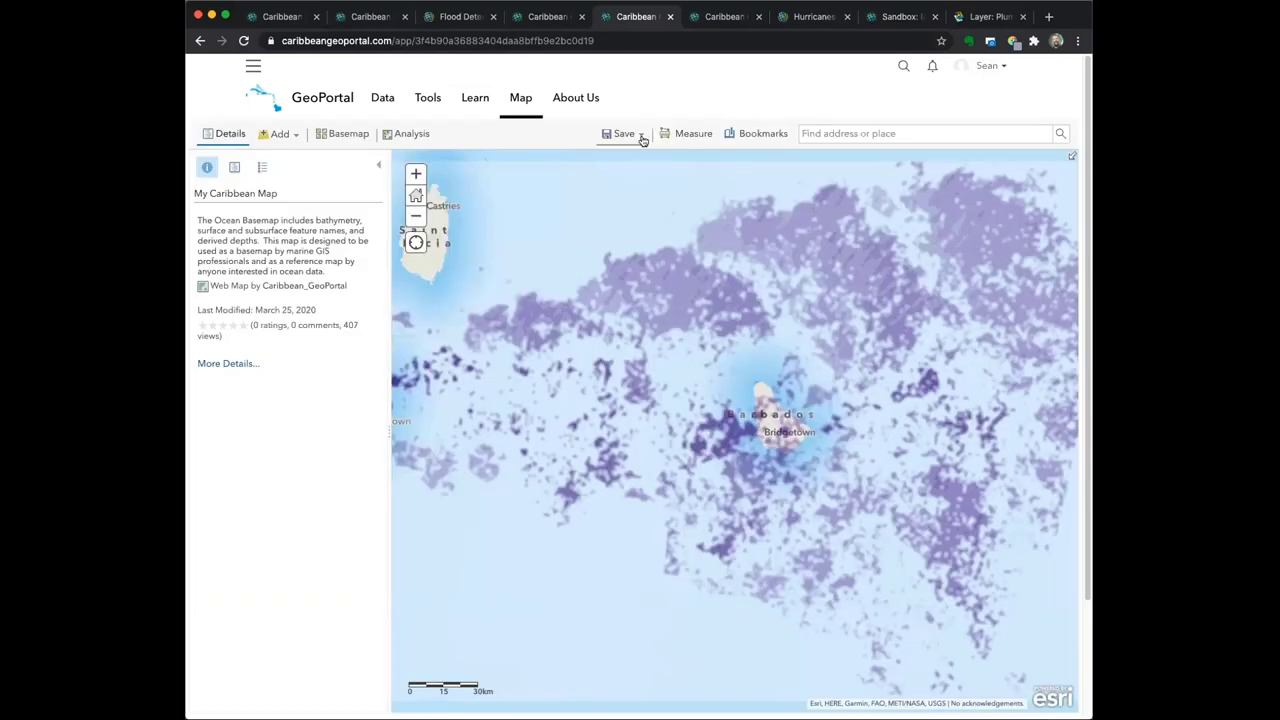
Save the plume map as a new copy named My Caribbean Map-Copy
click(640, 135)
click(619, 178)
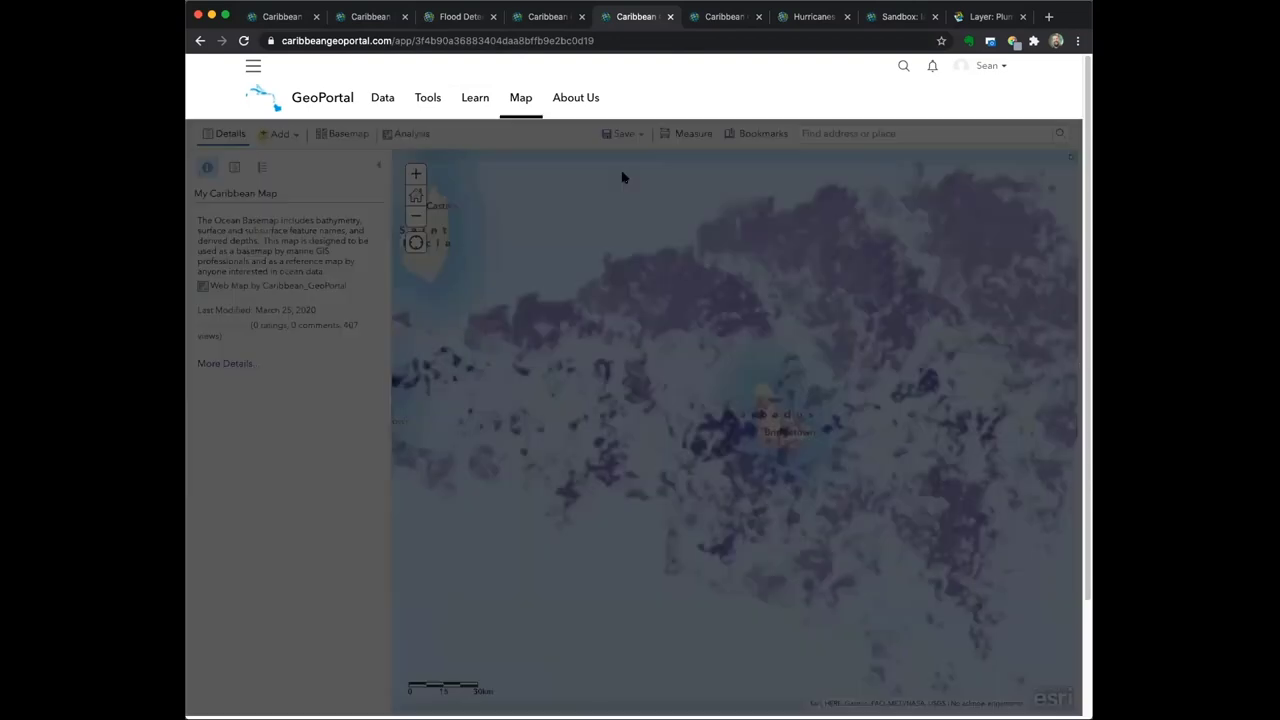
click(686, 522)
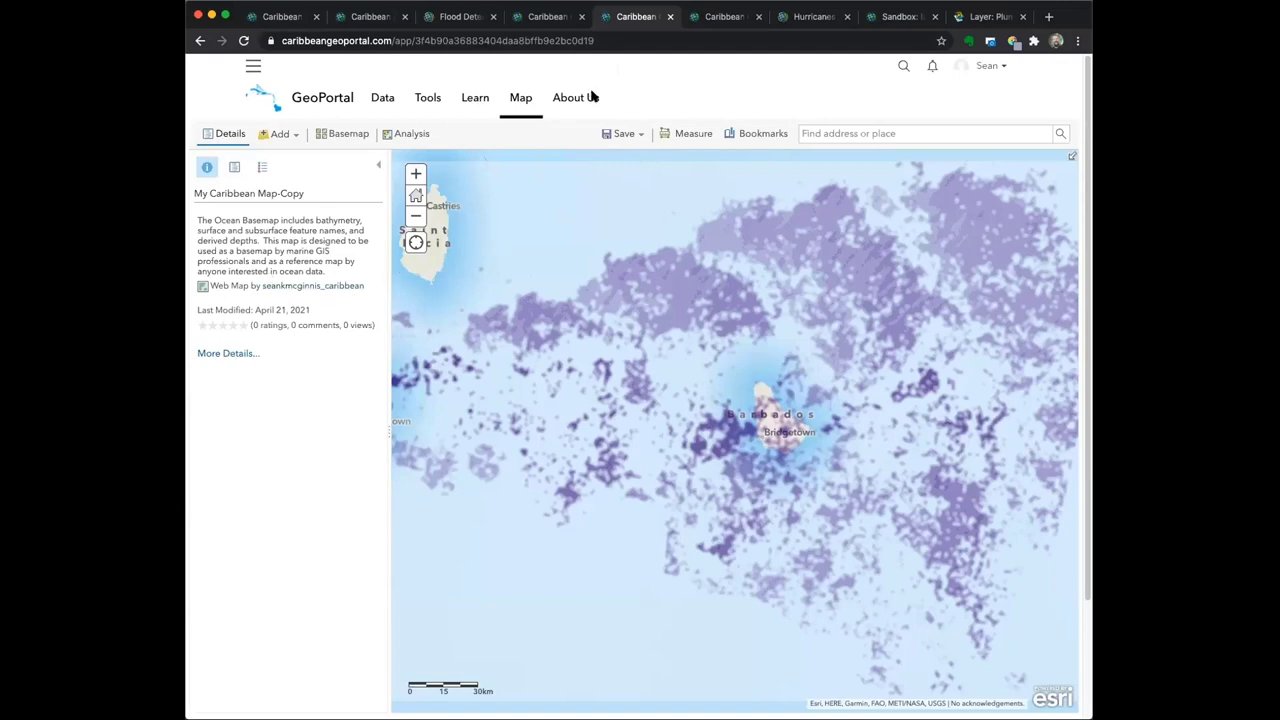
click(990, 65)
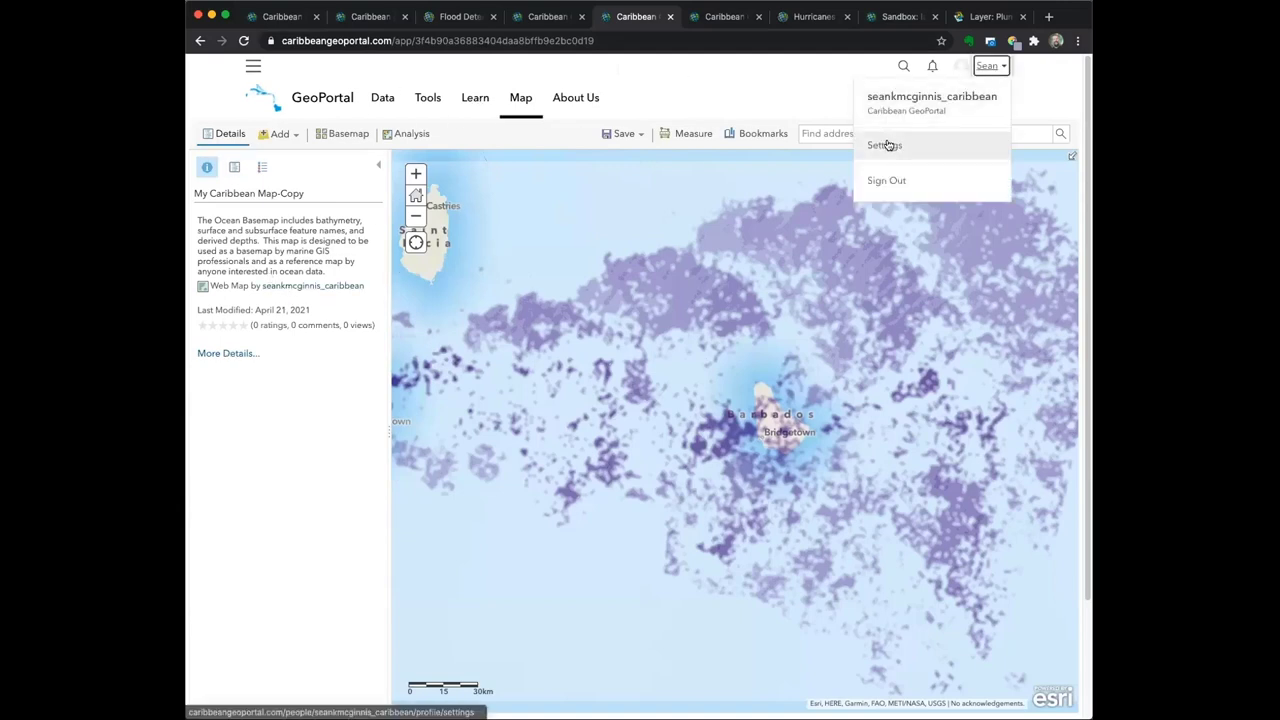
Dismiss the account menu and check the web address of My Caribbean Map-Copy
click(700, 100)
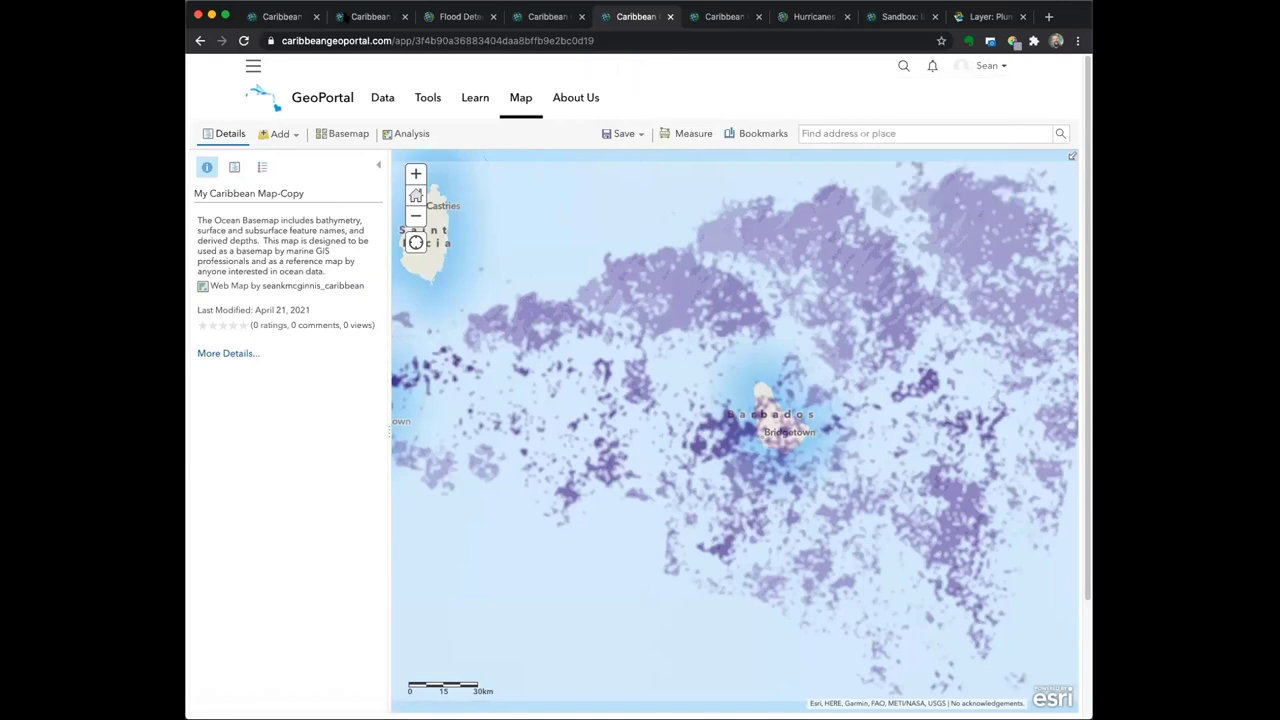
click(626, 40)
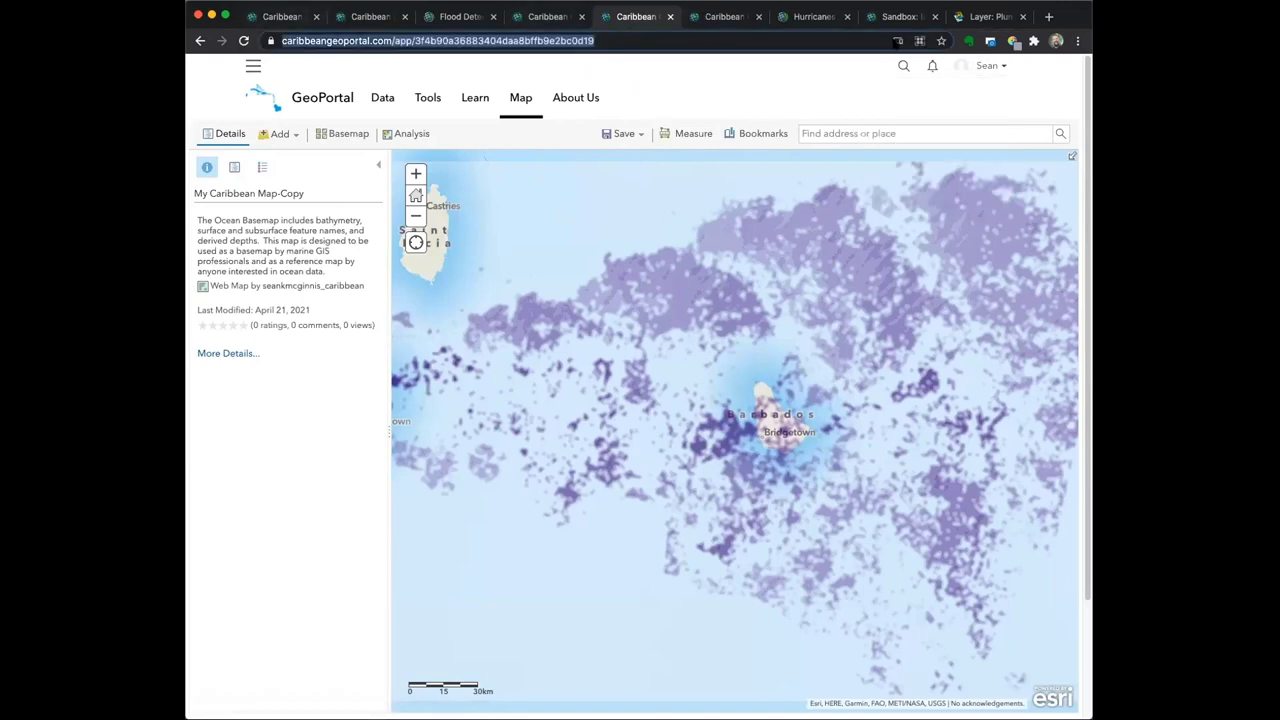
click(604, 30)
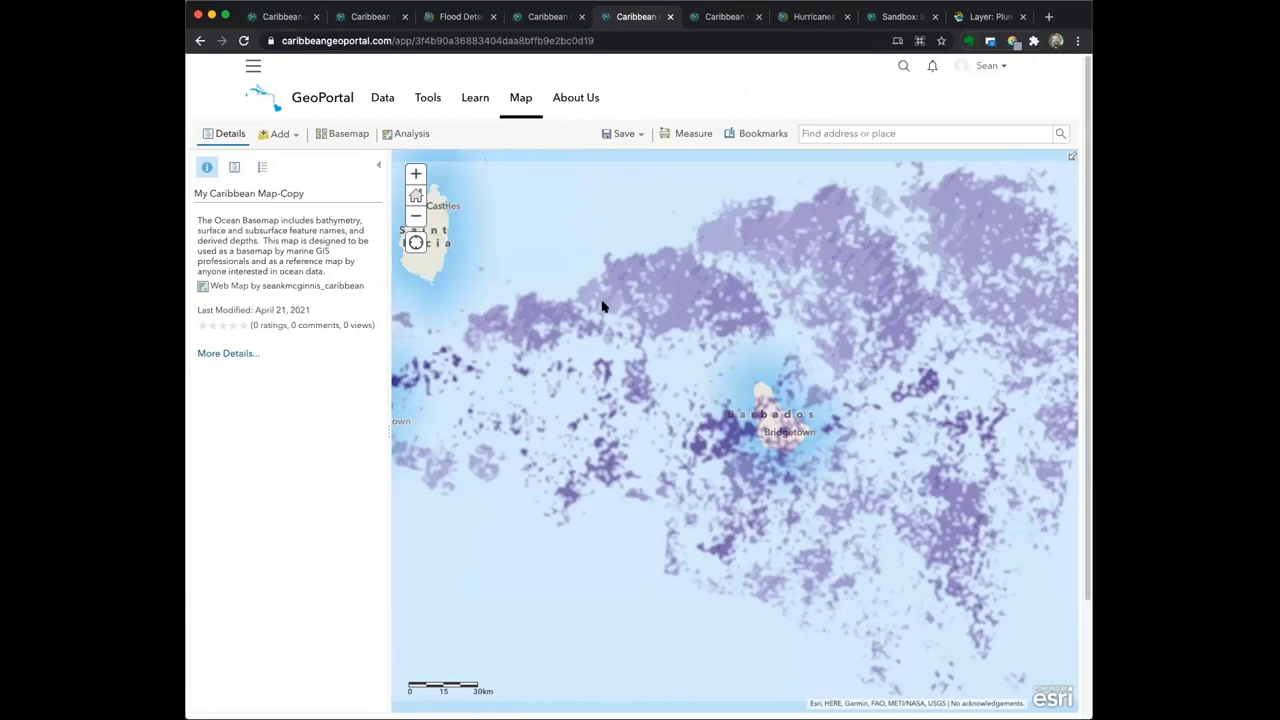
scroll(748, 423, down, 1)
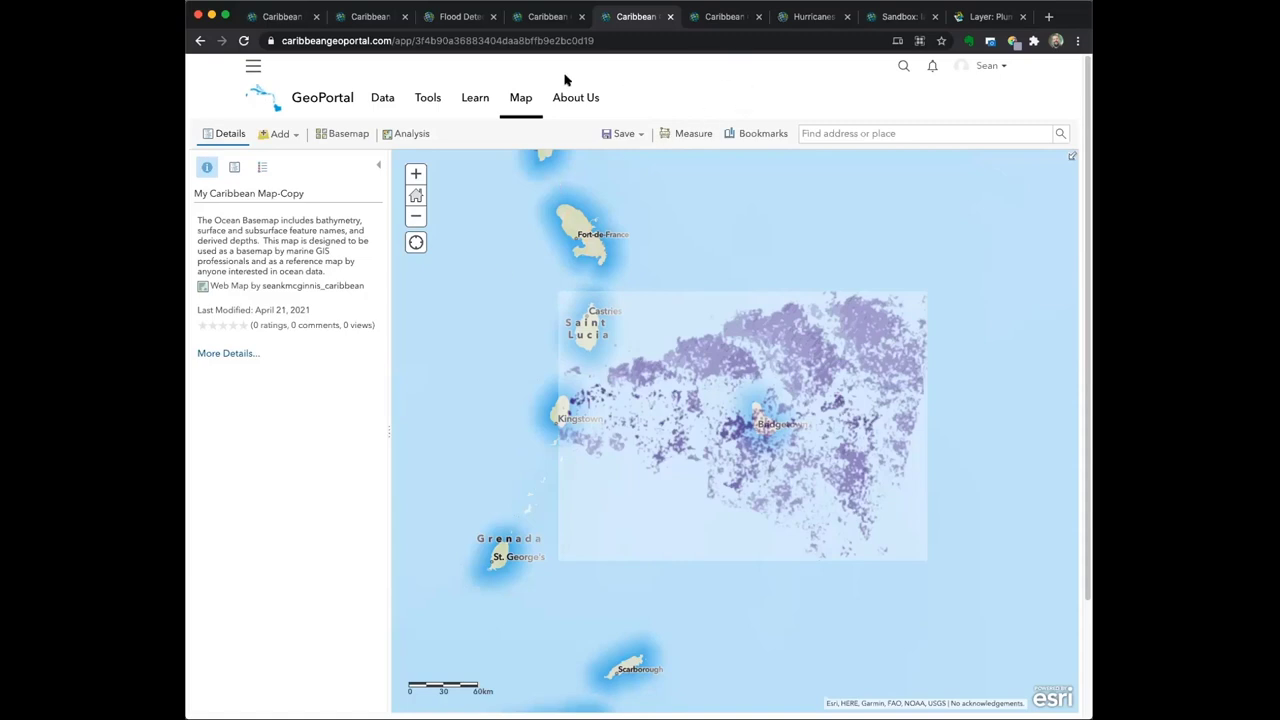
Open the Learn page with its Available Online Training section
click(476, 98)
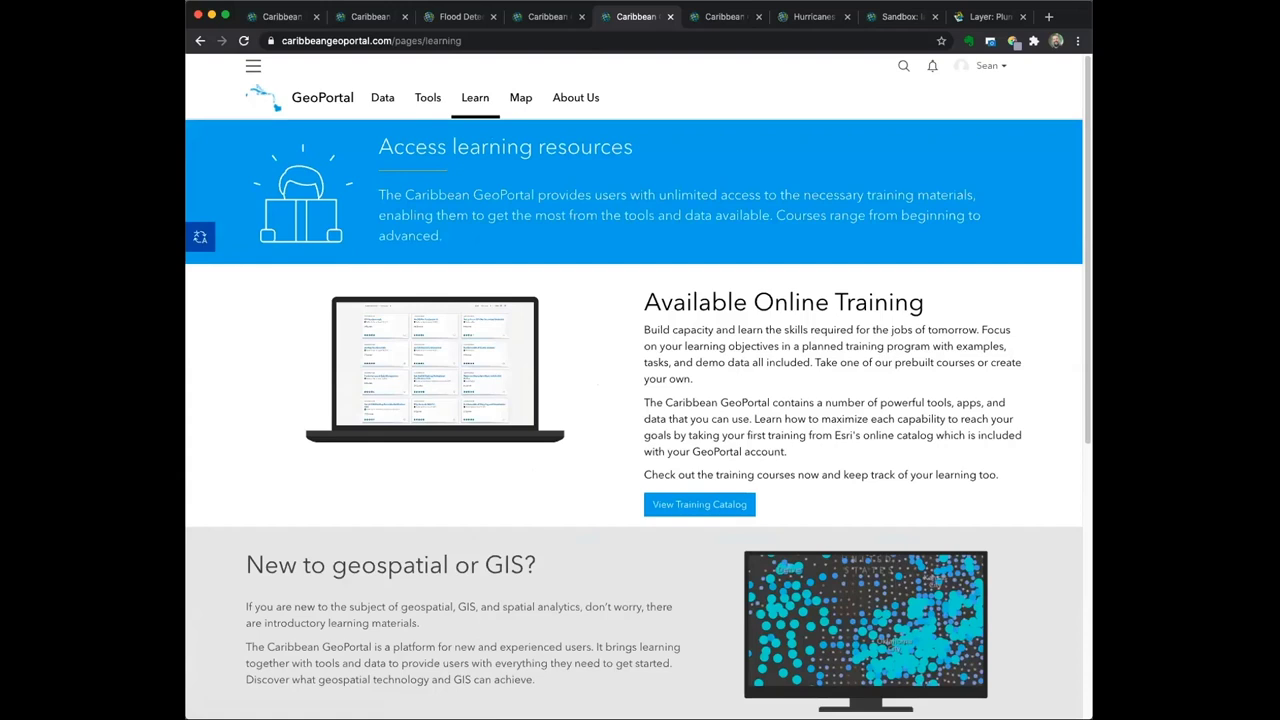
Scroll to 'New to geospatial or GIS?' and follow Learn ArcGIS to the Lesson Gallery
scroll(517, 466, down, 2)
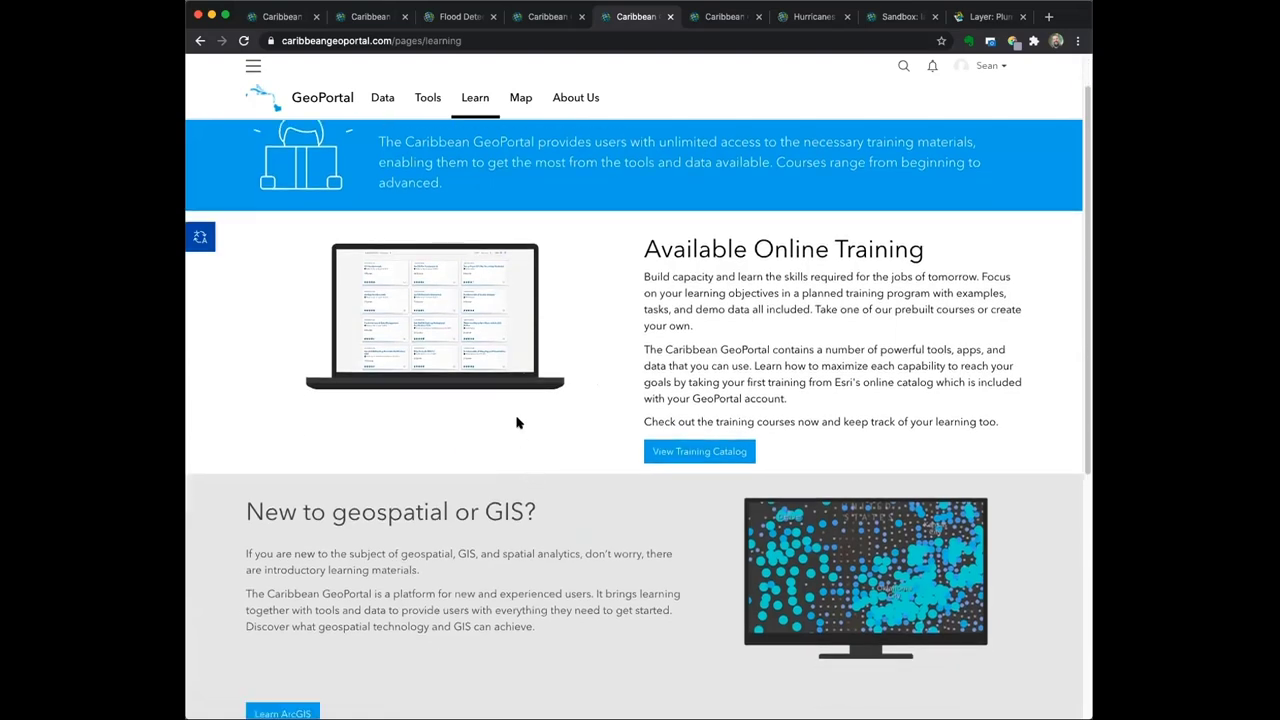
scroll(554, 430, down, 2)
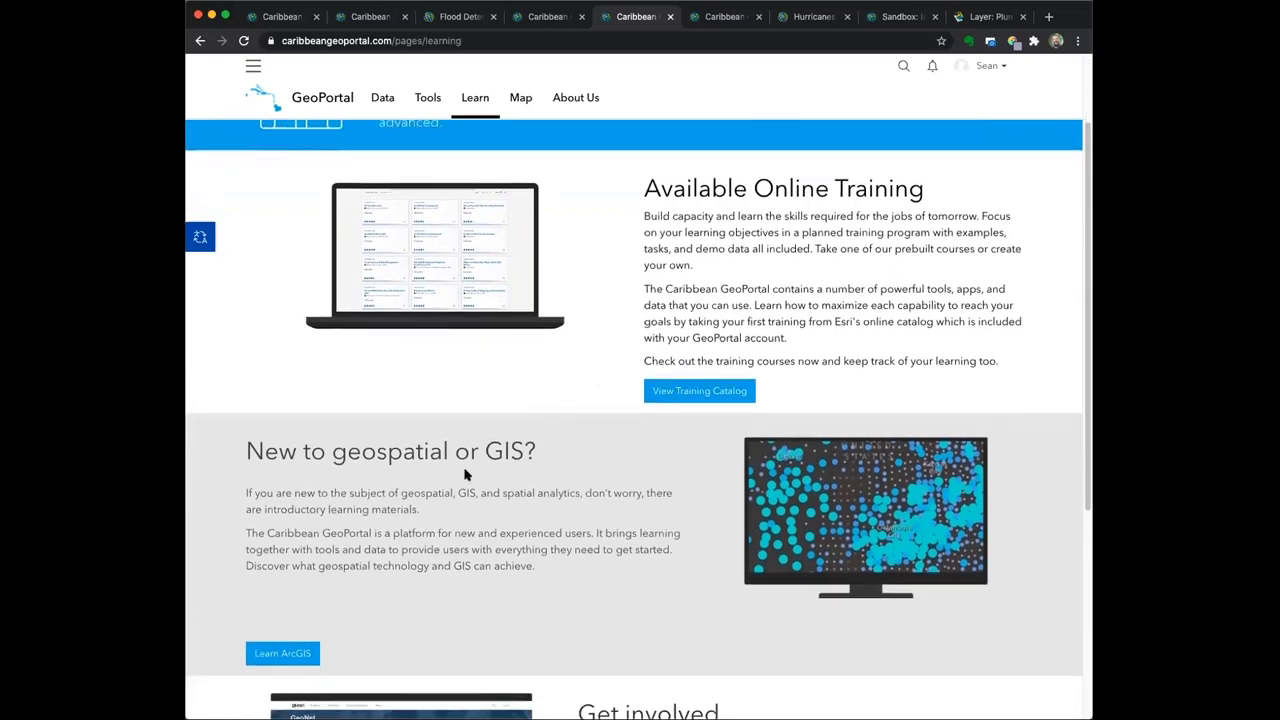
scroll(530, 500, up, 4)
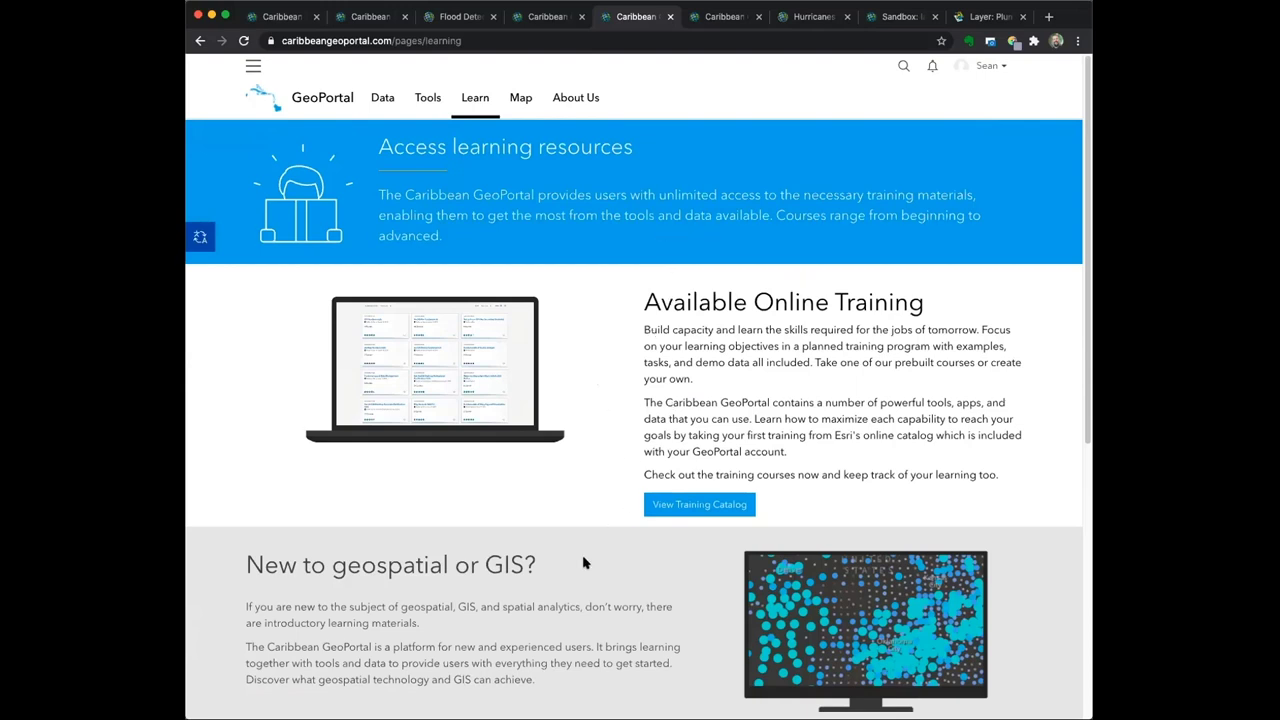
scroll(585, 563, down, 3)
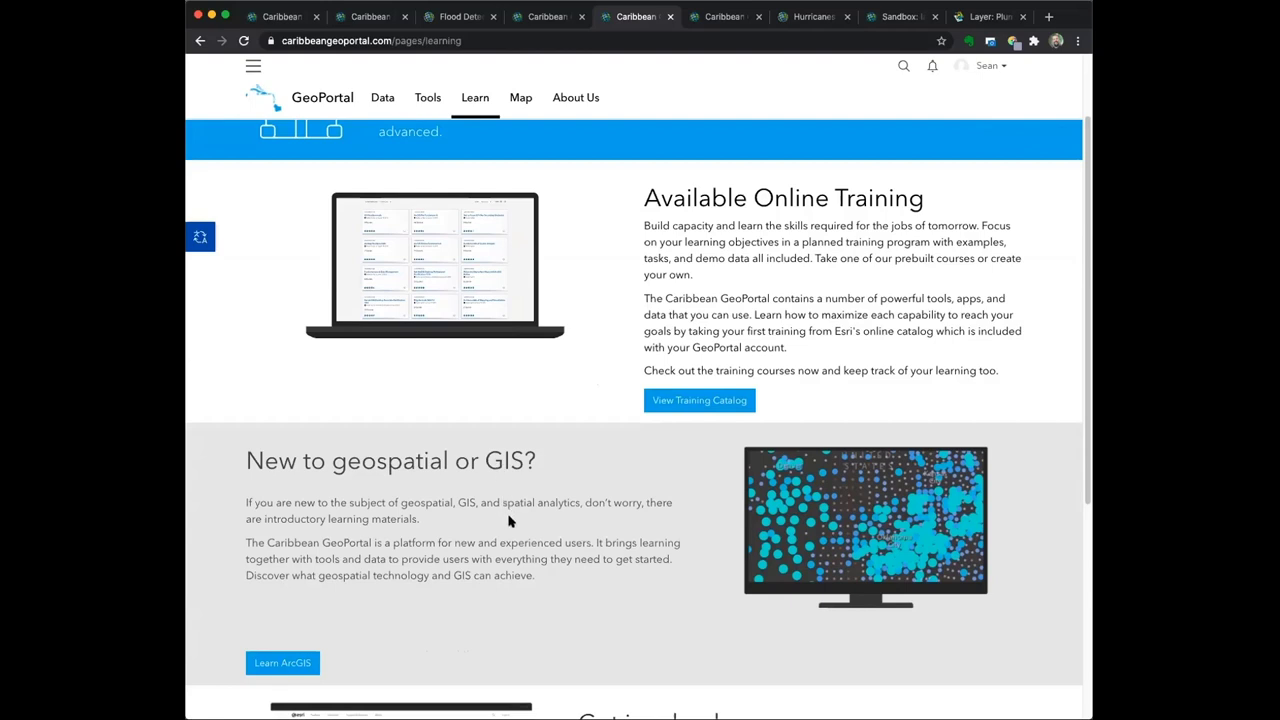
click(277, 665)
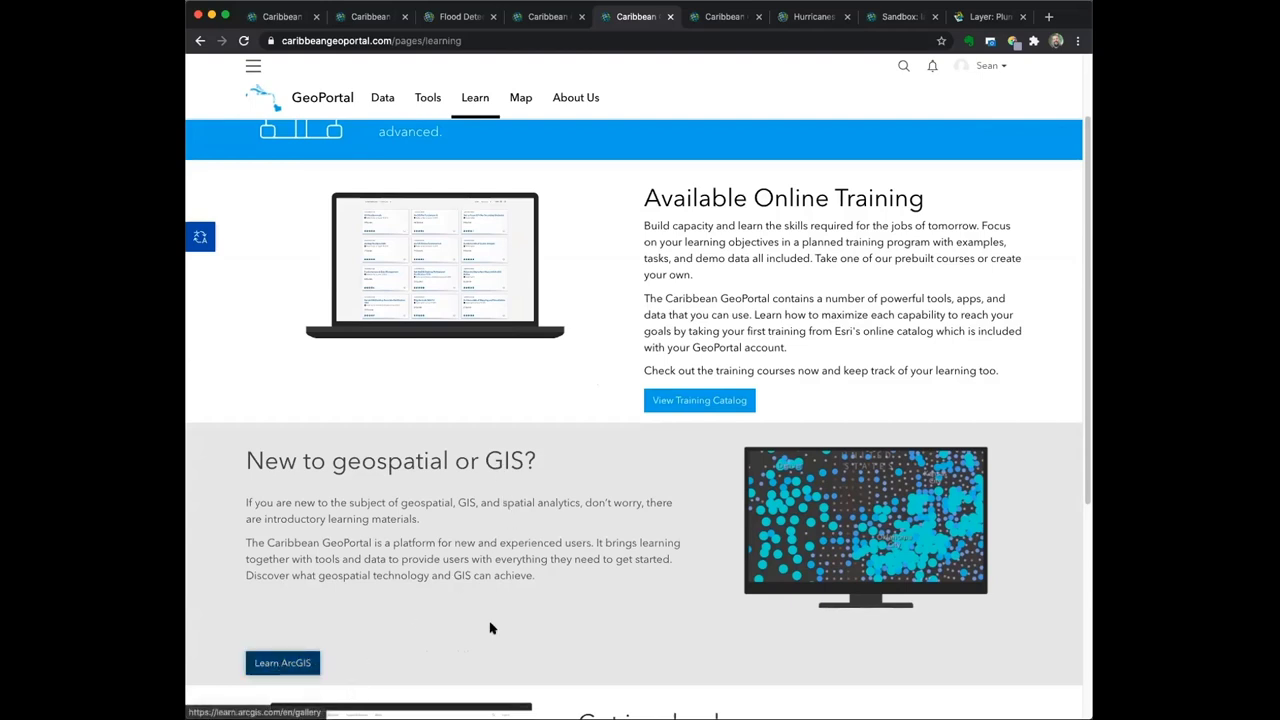
click(287, 666)
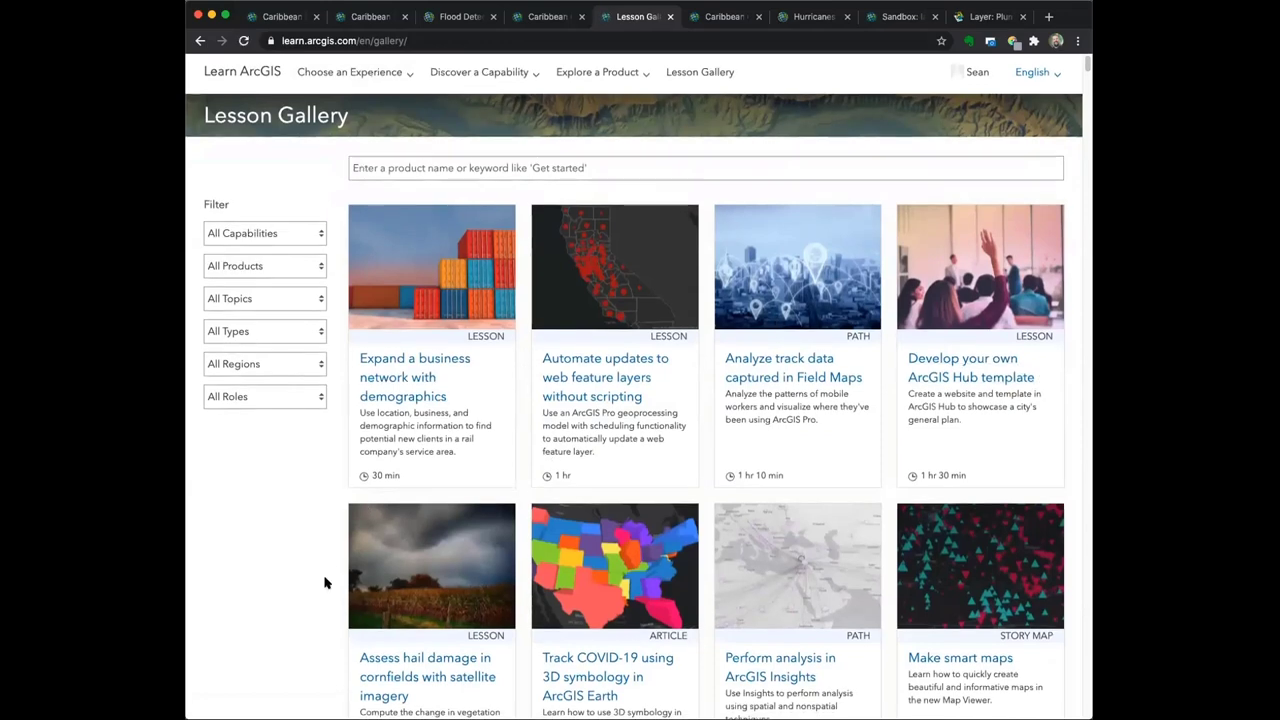
scroll(323, 580, down, 2)
scroll(456, 236, up, 1)
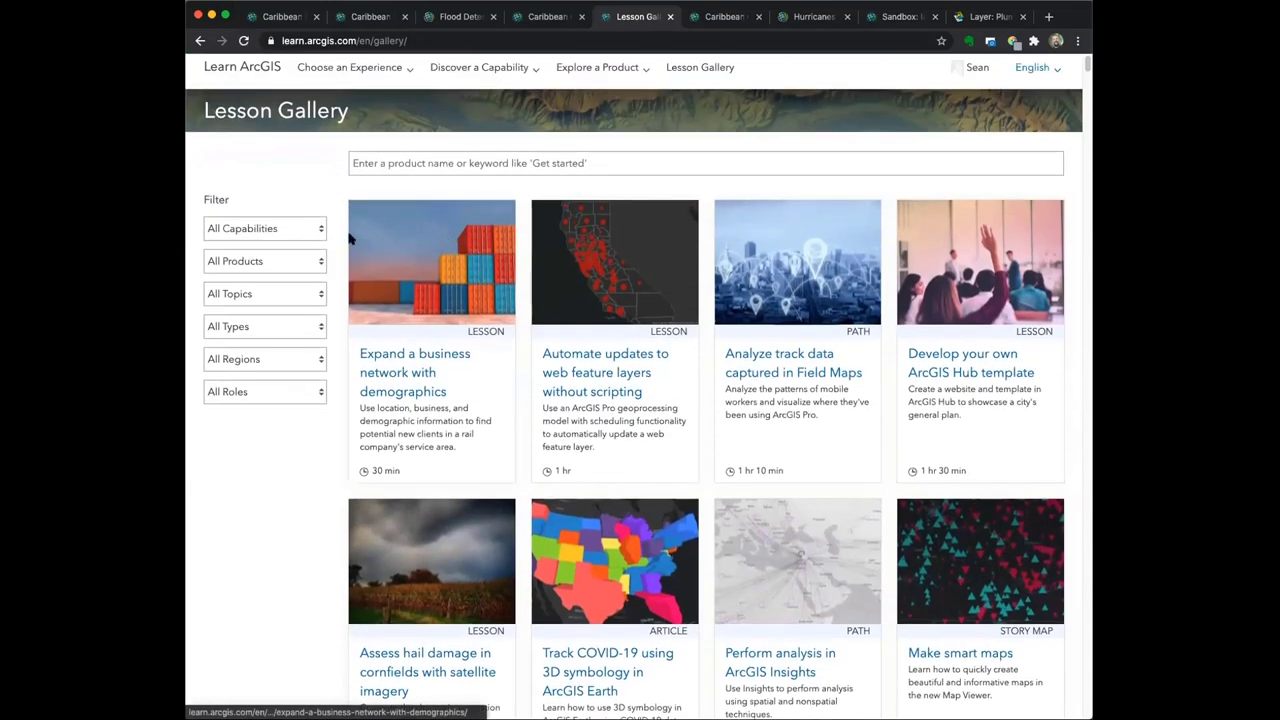
click(312, 231)
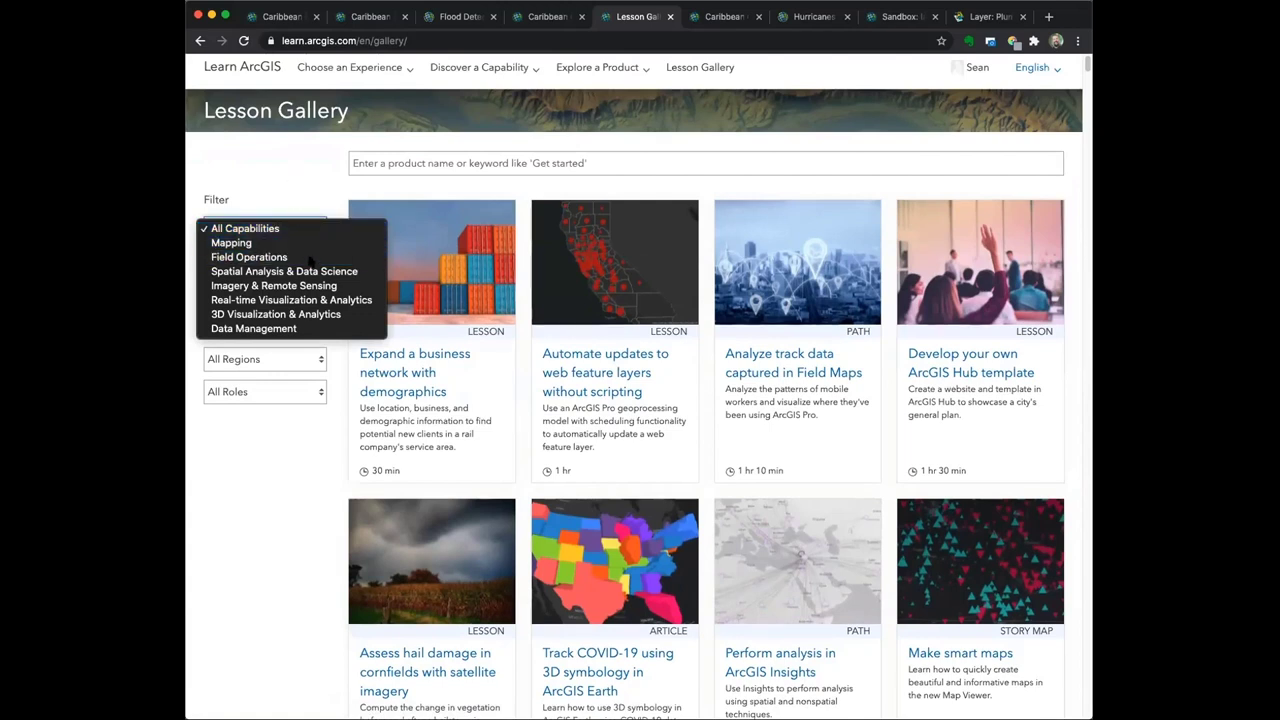
key(i)
key(Escape)
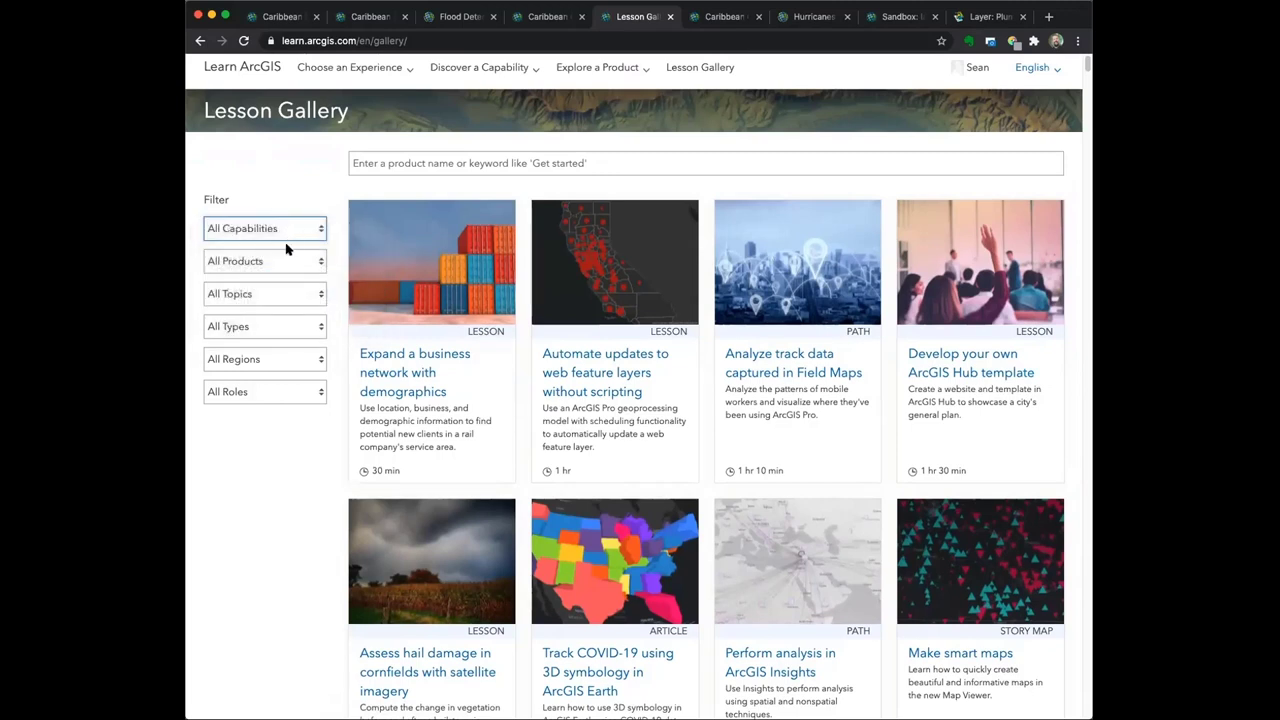
click(293, 264)
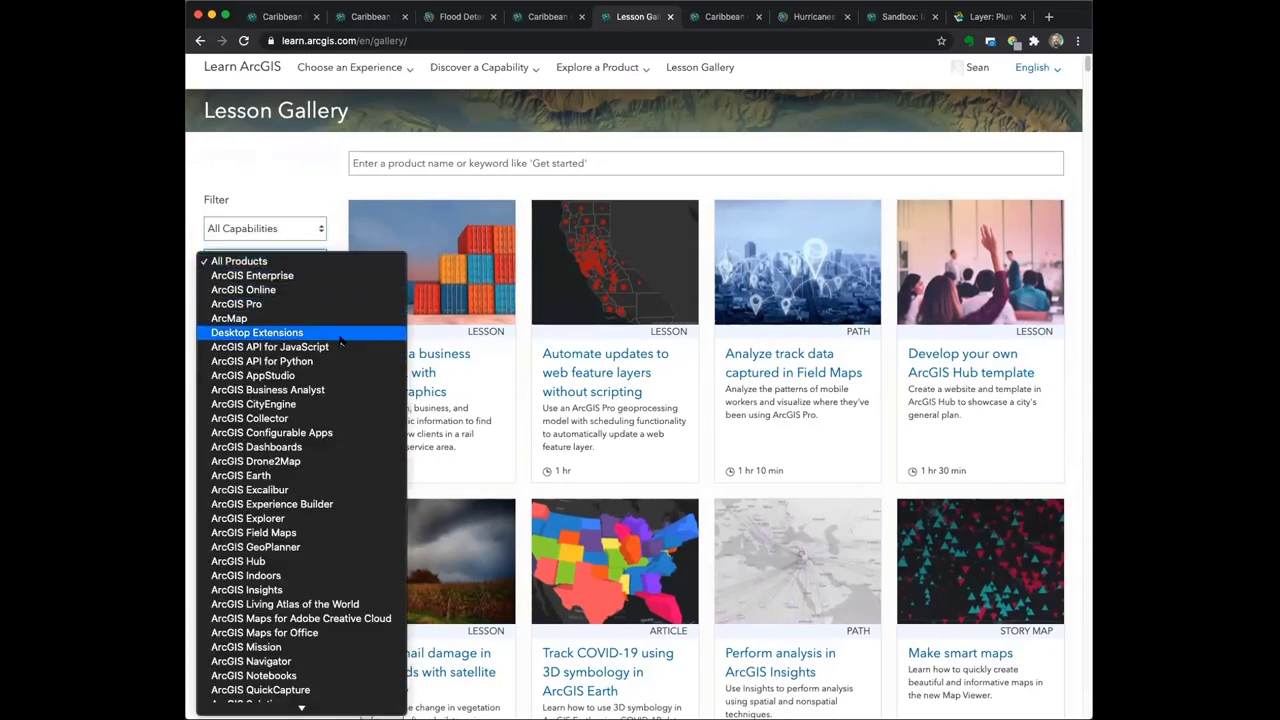
scroll(346, 425, down, 3)
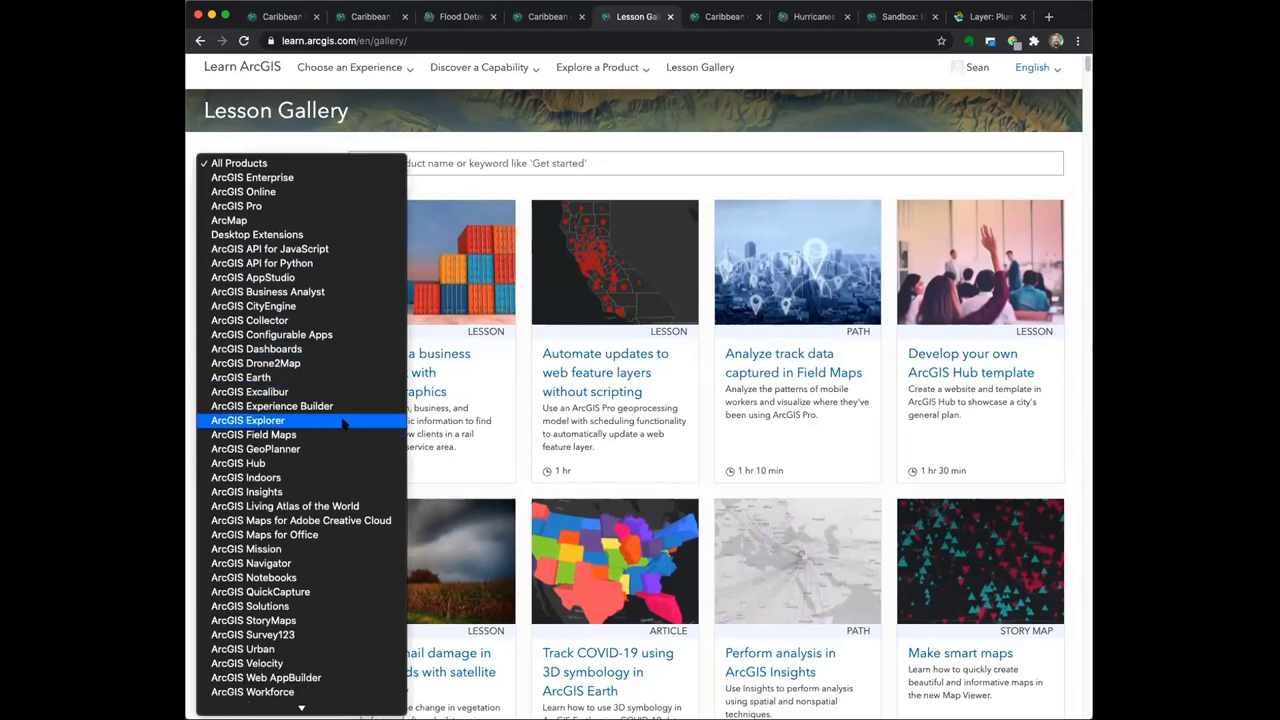
click(285, 150)
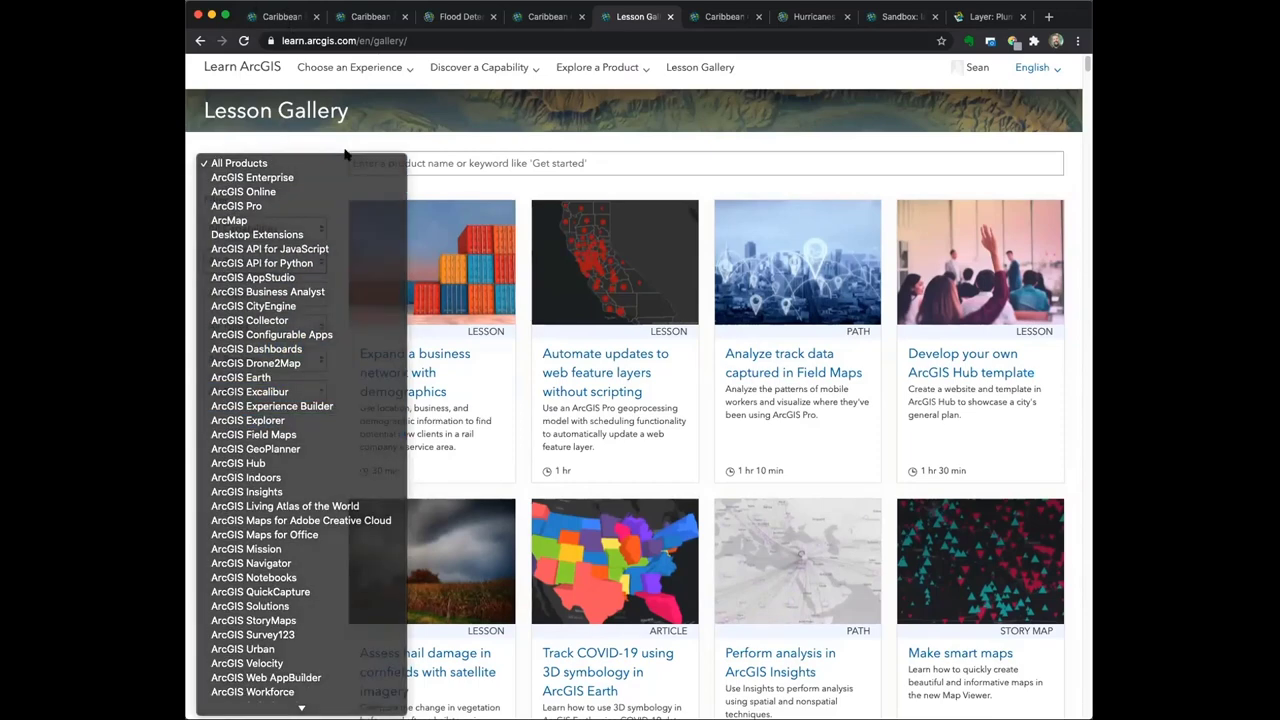
click(462, 160)
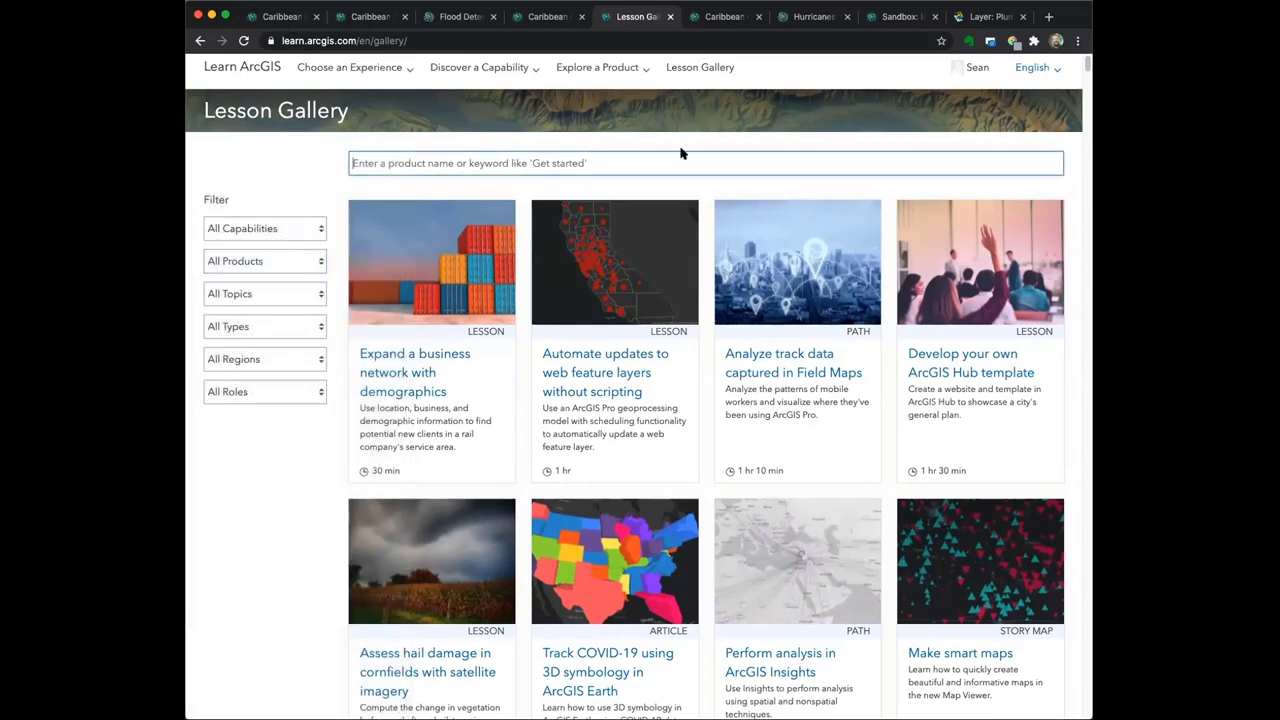
text(Get Started)
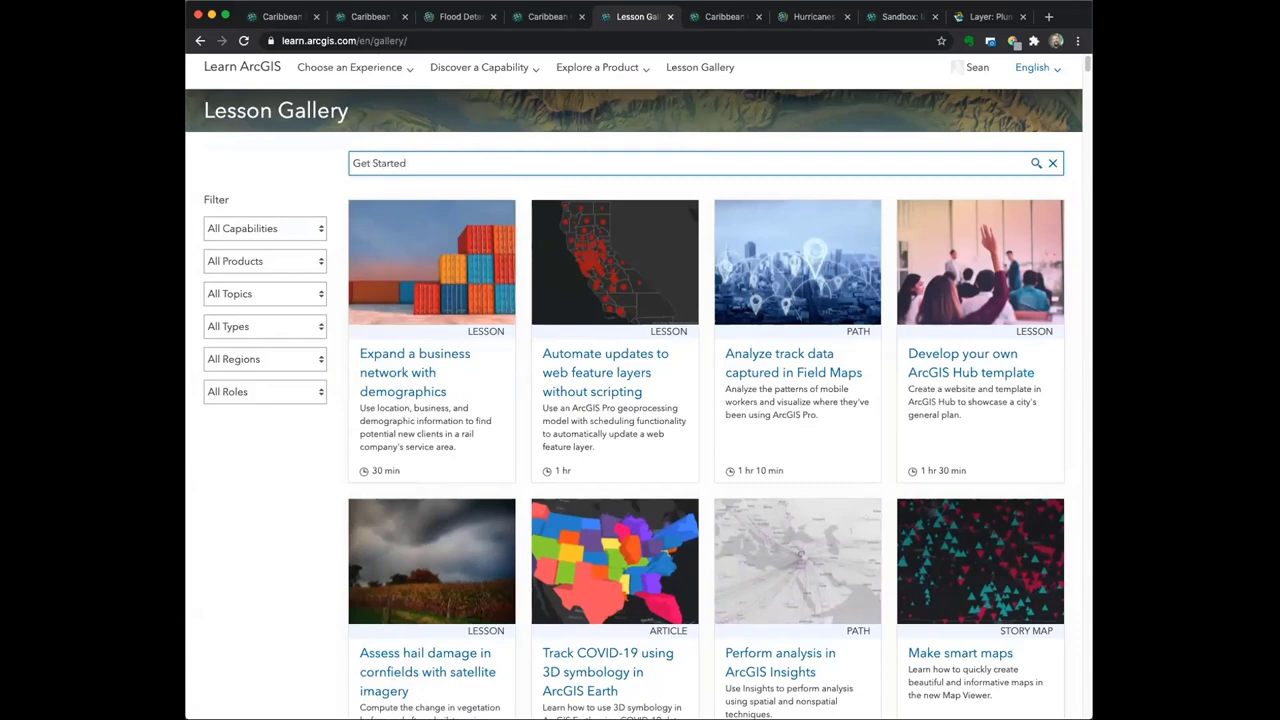
Run the 'Get Started' lesson search and browse results like Get started with Python in ArcGIS Pro
key(Return)
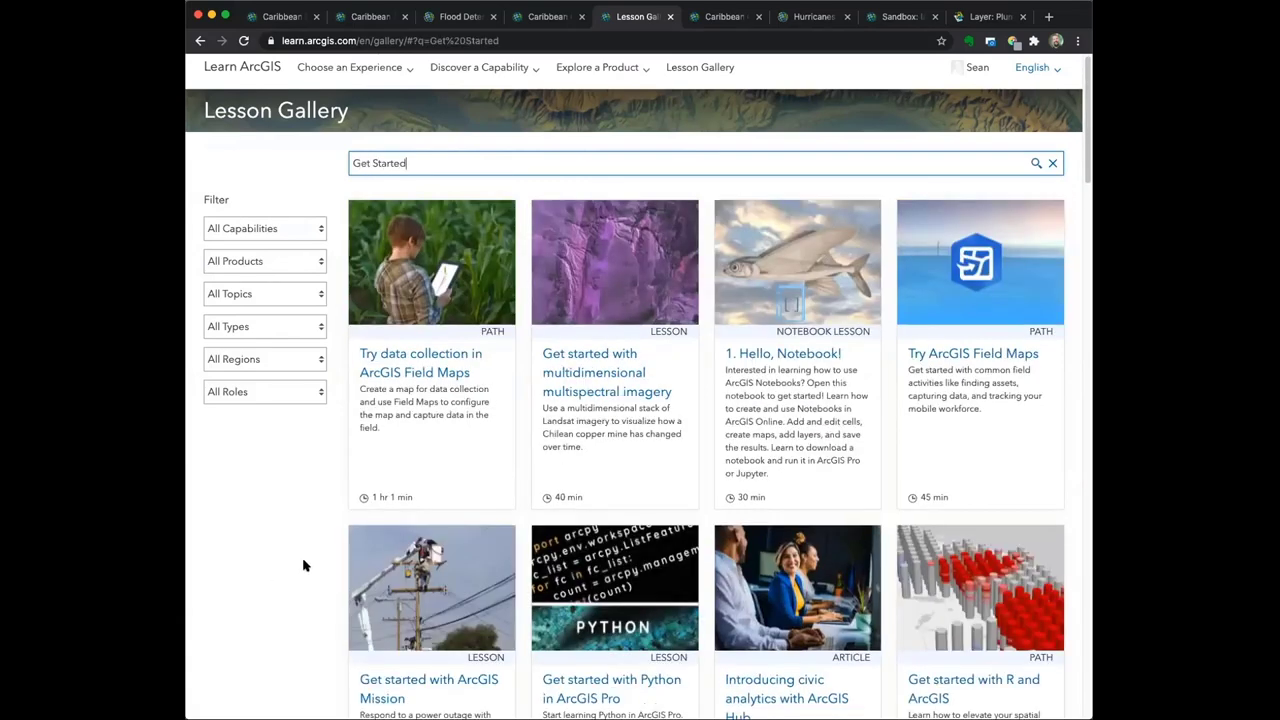
scroll(296, 567, down, 1)
scroll(296, 567, down, 3)
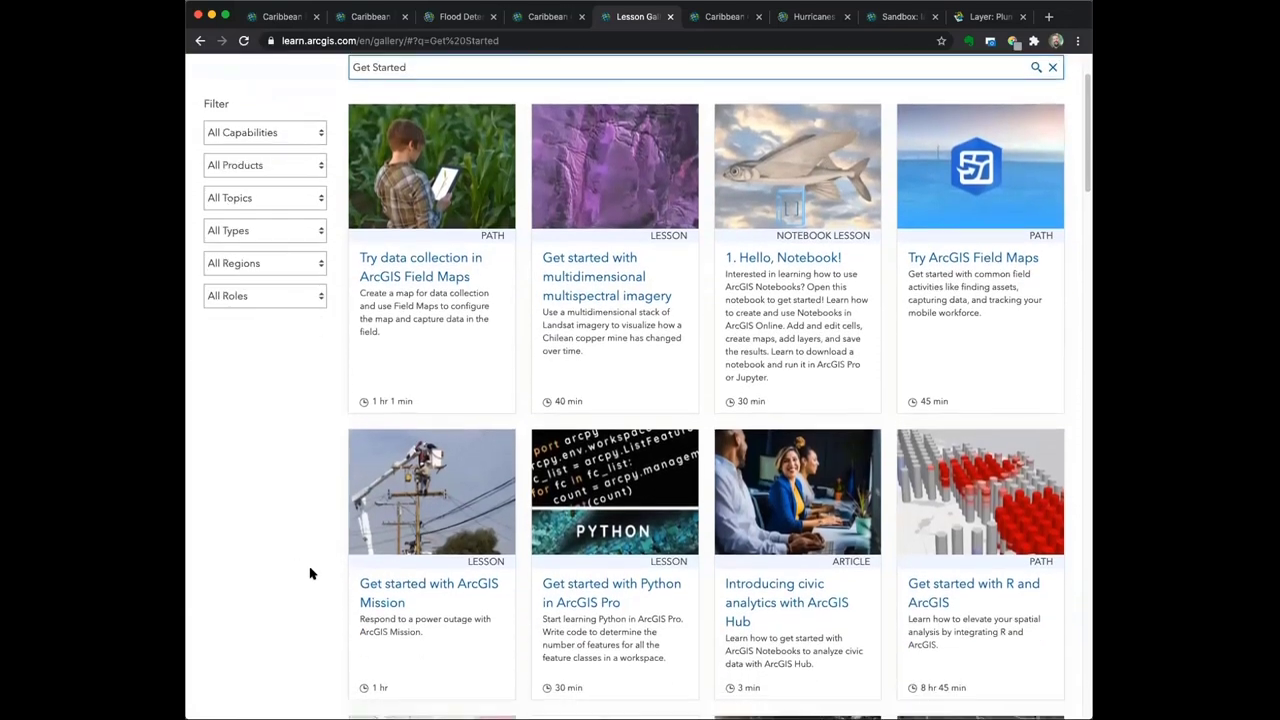
scroll(309, 579, down, 5)
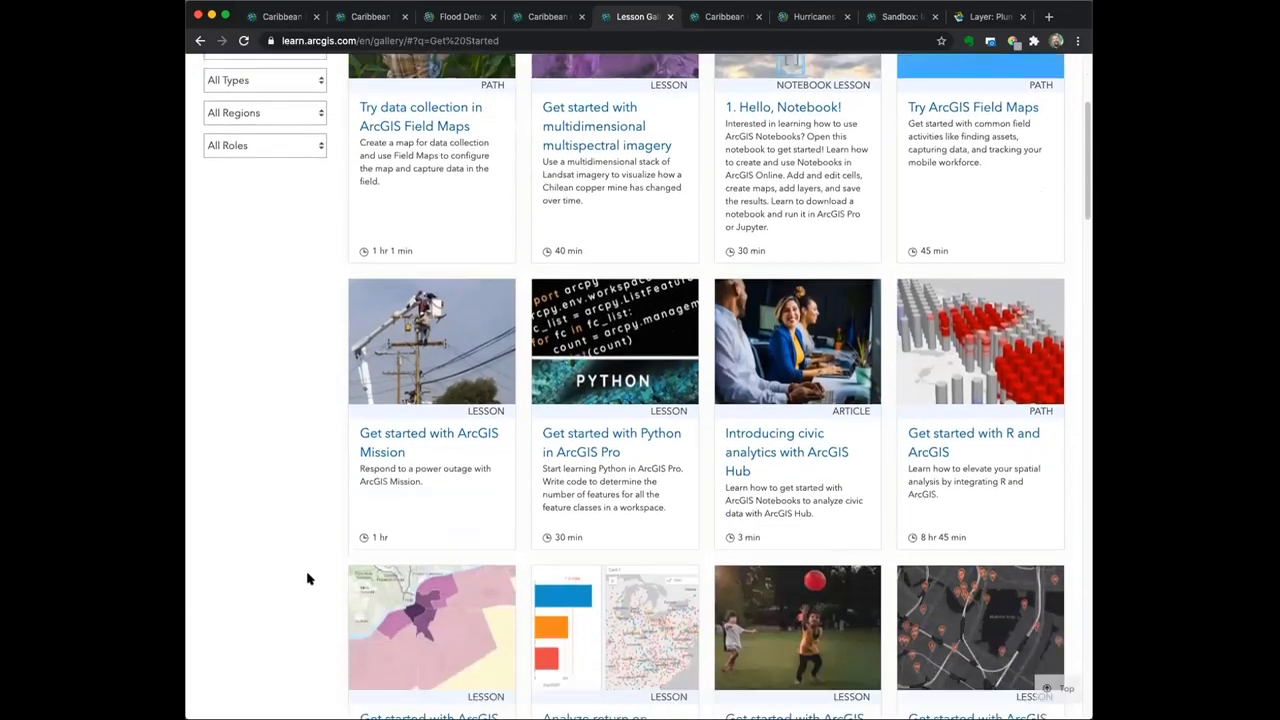
scroll(304, 587, down, 1)
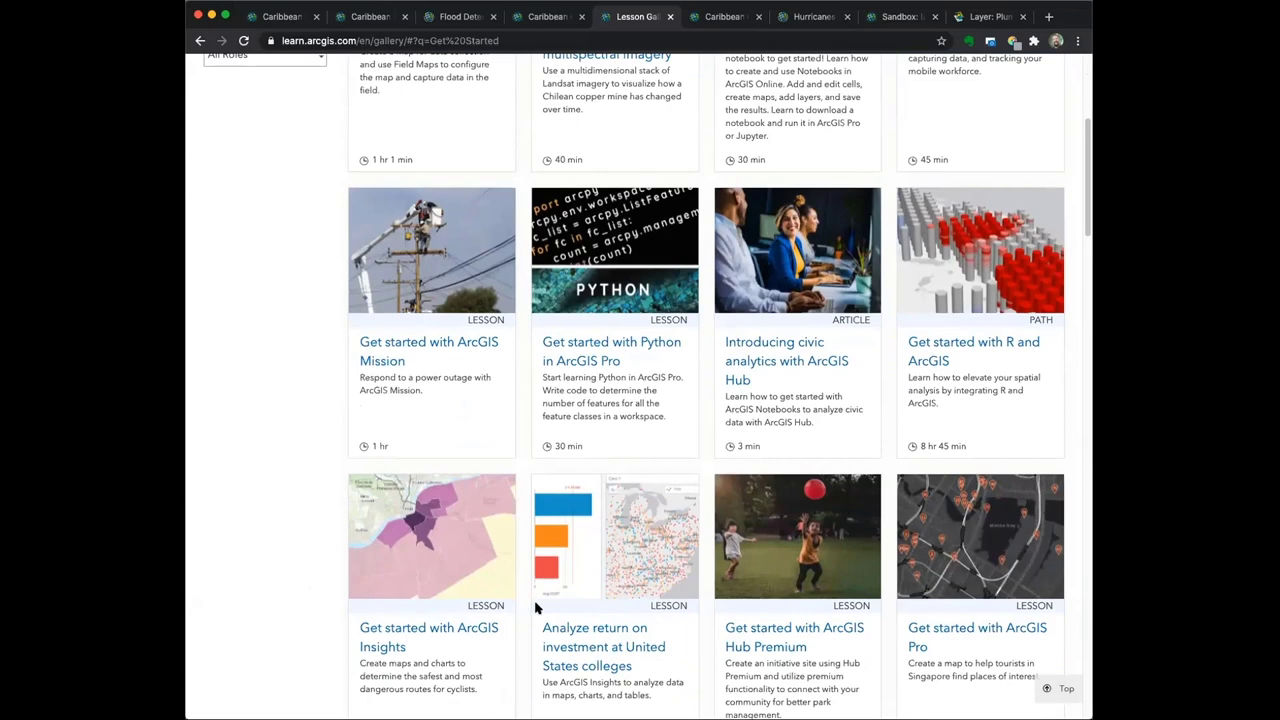
scroll(314, 606, down, 10)
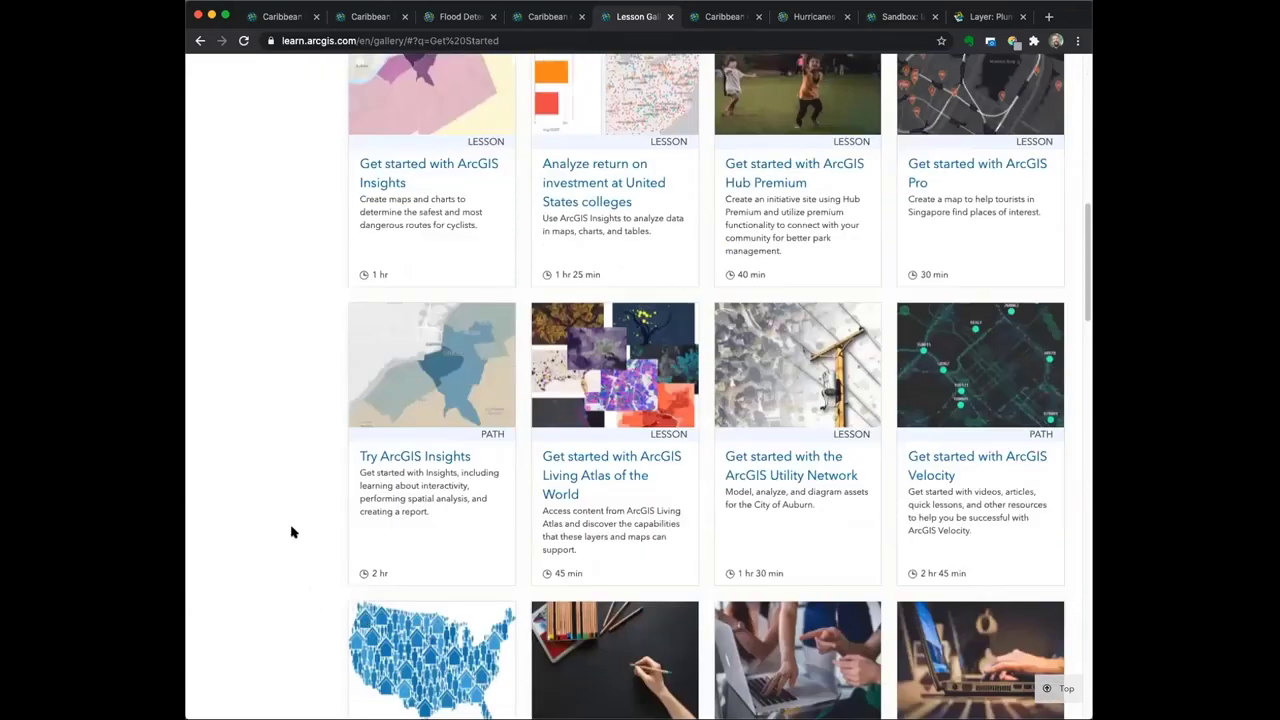
scroll(304, 587, down, 2)
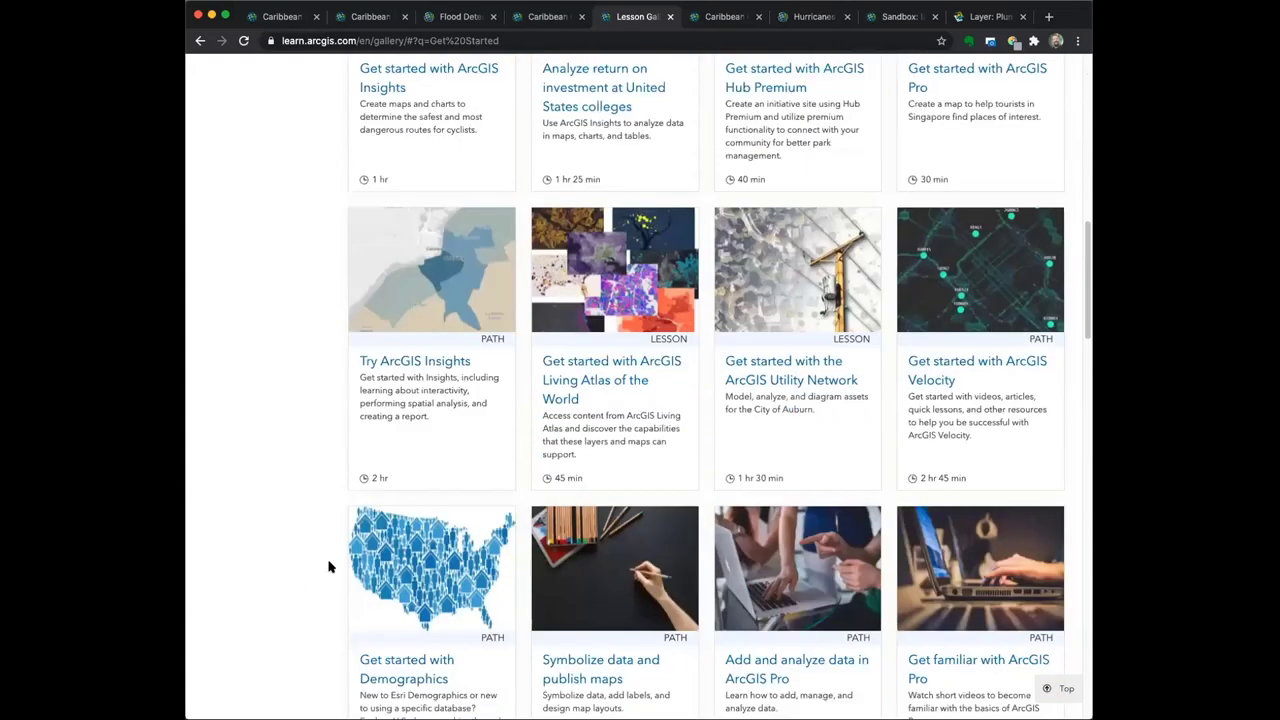
scroll(293, 455, down, 2)
scroll(293, 455, up, 15)
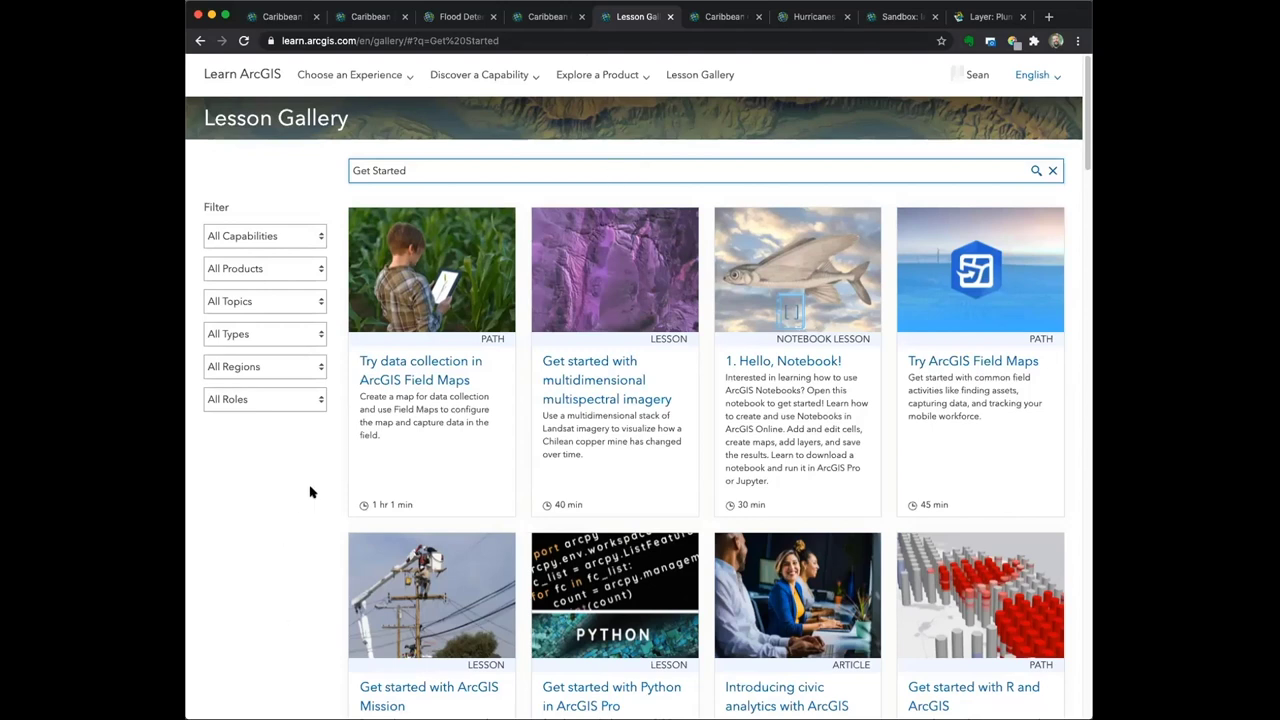
Finish browsing the lesson results and return to the 'How to sign in to Caribbean GeoPortal' slide
scroll(268, 568, down, 1)
scroll(270, 568, up, 1)
scroll(296, 529, down, 1)
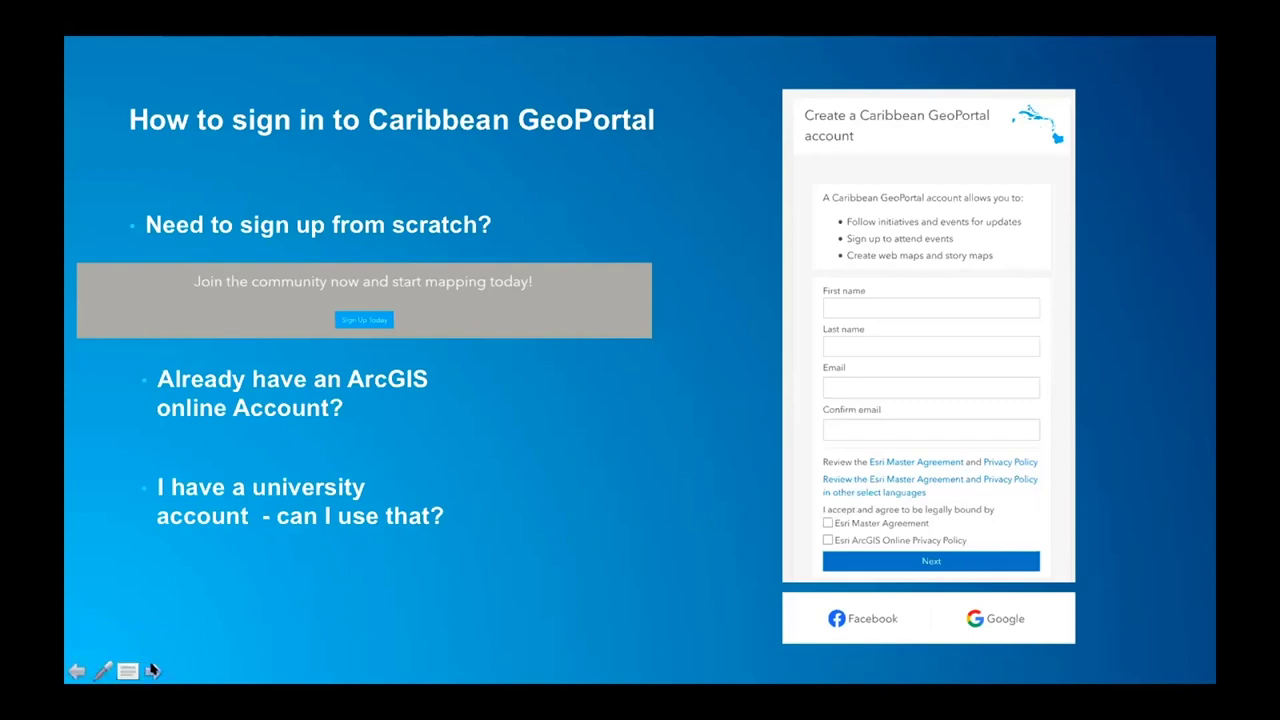
click(152, 670)
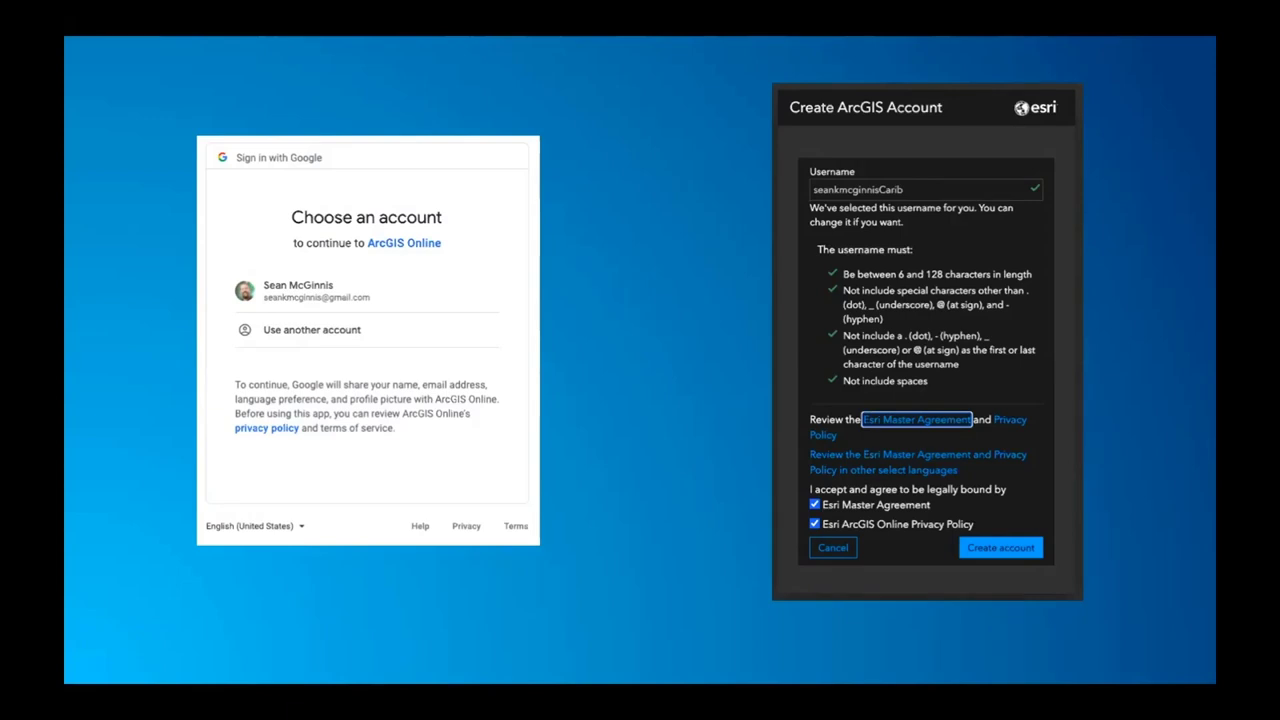
Advance past the Open Q/A slide to the Questions slide asking about tool costs
key(Right)
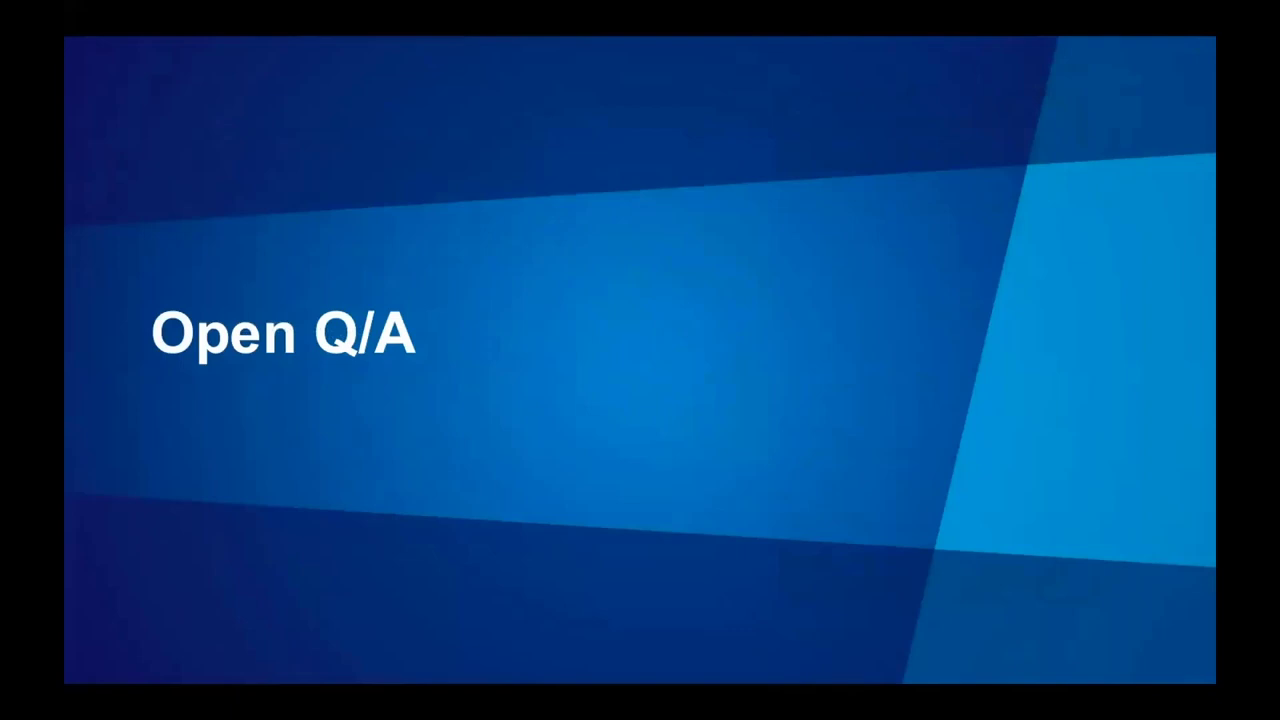
key(Right)
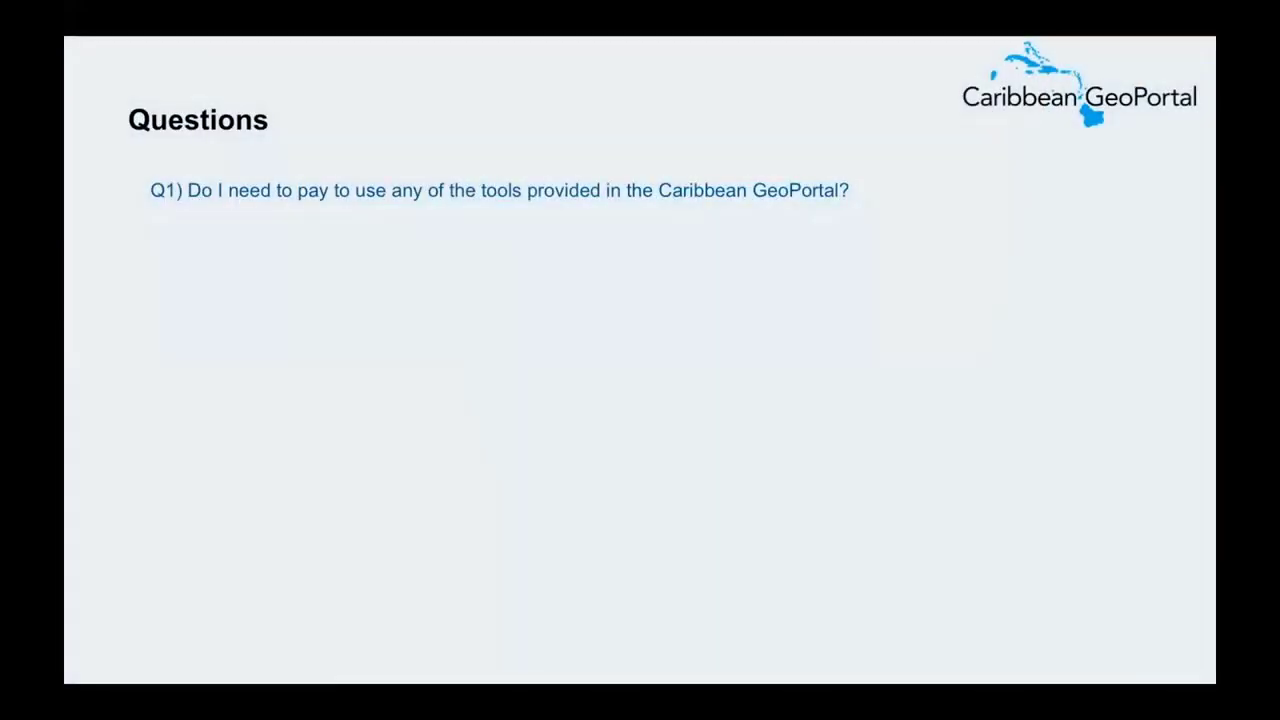